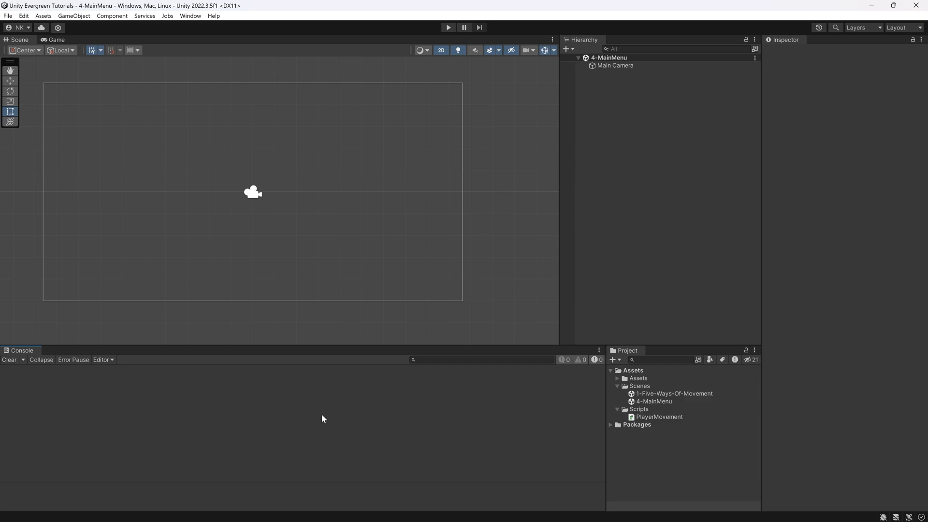
# Open the 1-Five-Ways-Of-Movement scene to view its contents, and return to the 4-MainMenu scene.
pyautogui.click(652, 402)
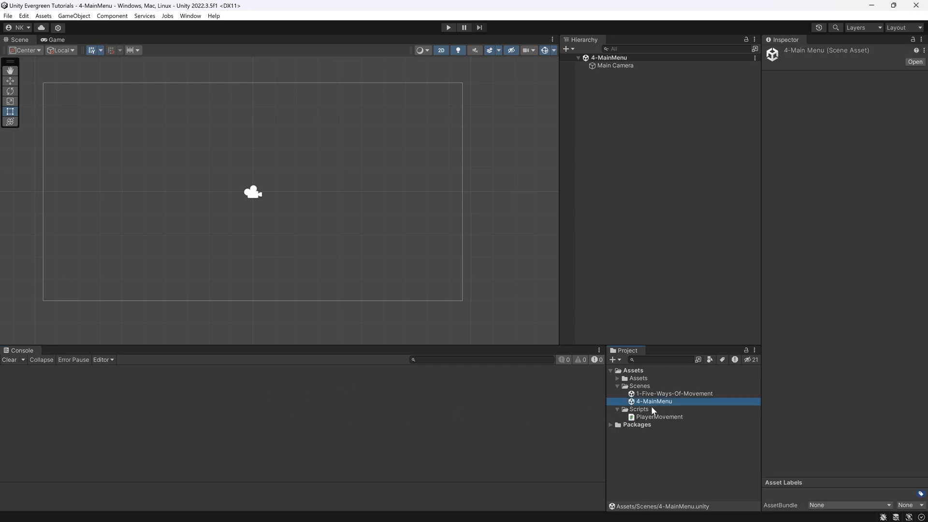
pyautogui.click(675, 393)
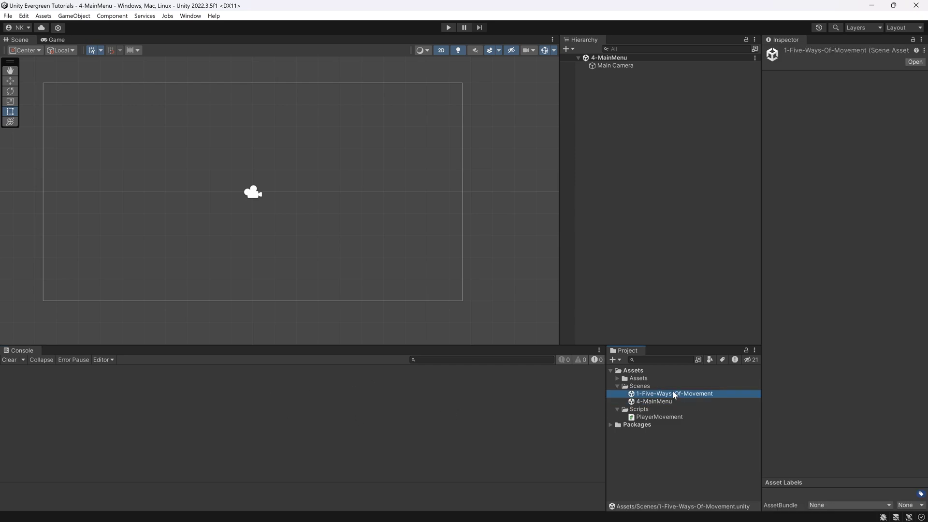
pyautogui.doubleClick(648, 395)
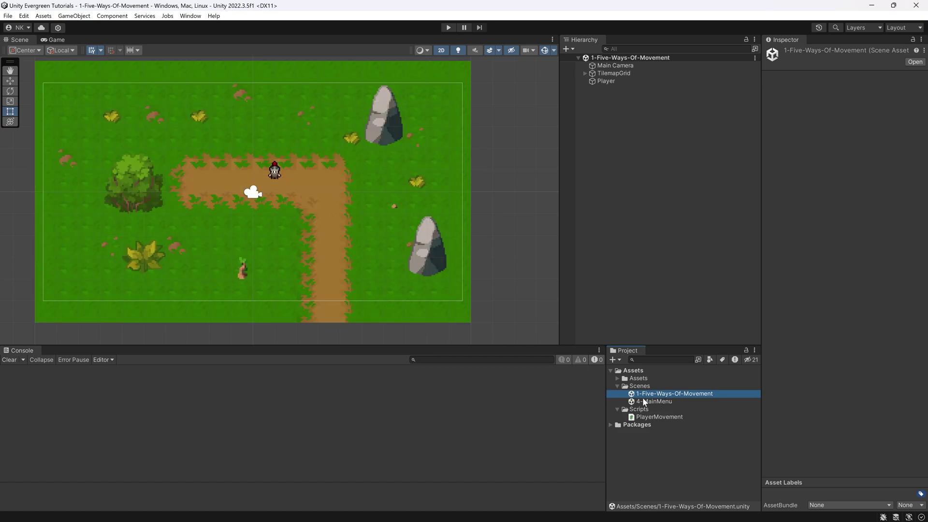
pyautogui.moveTo(233, 180); pyautogui.dragTo(247, 188, button='middle')
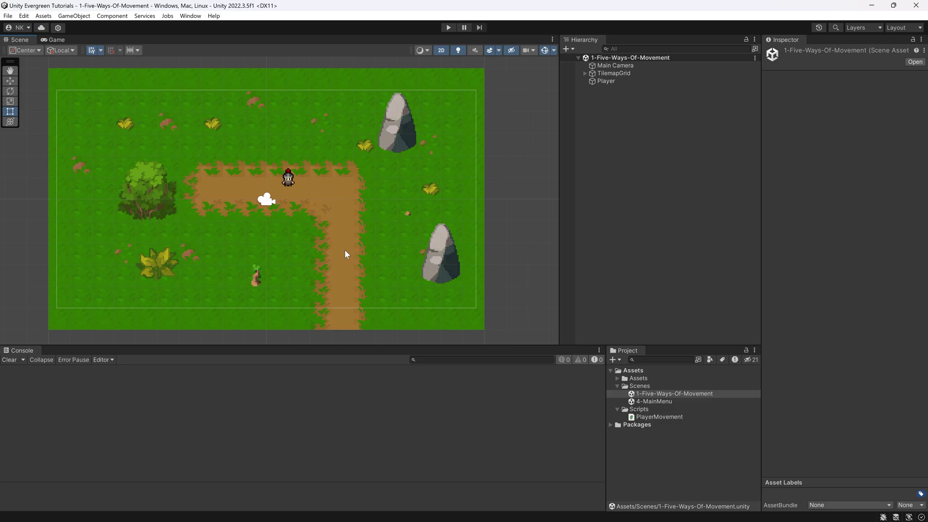
pyautogui.doubleClick(661, 402)
pyautogui.moveTo(345, 201); pyautogui.dragTo(360, 191, button='middle')
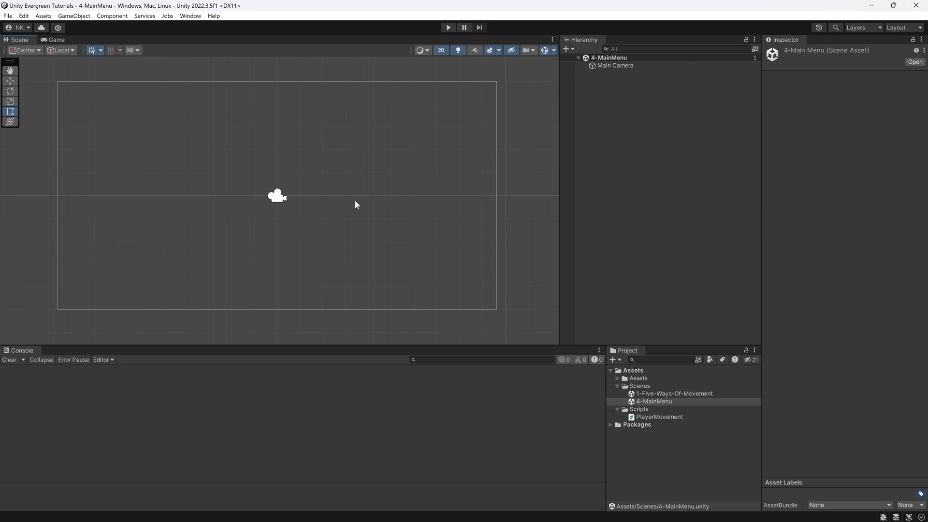
pyautogui.scroll(1, 338, 203)
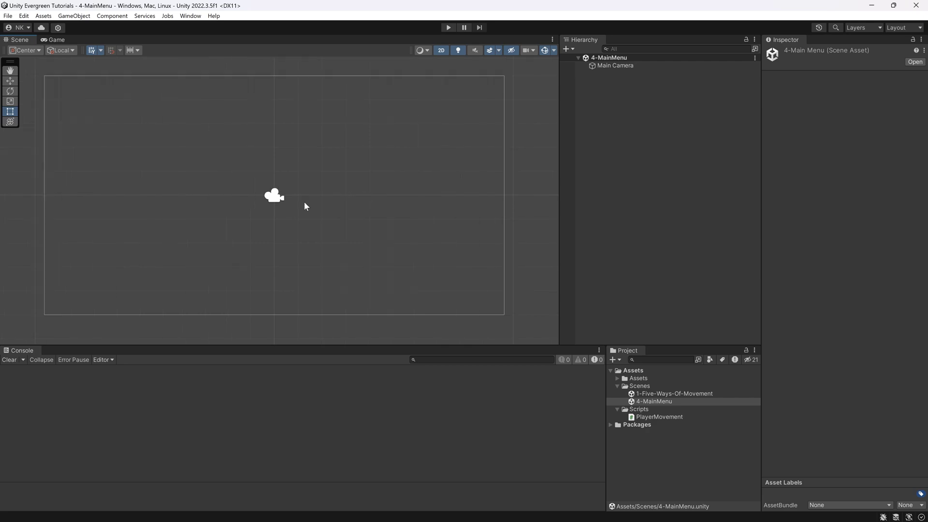
# Add a UI panel to the 4-MainMenu scene and name it MainMenuPanel.
pyautogui.click(602, 102)
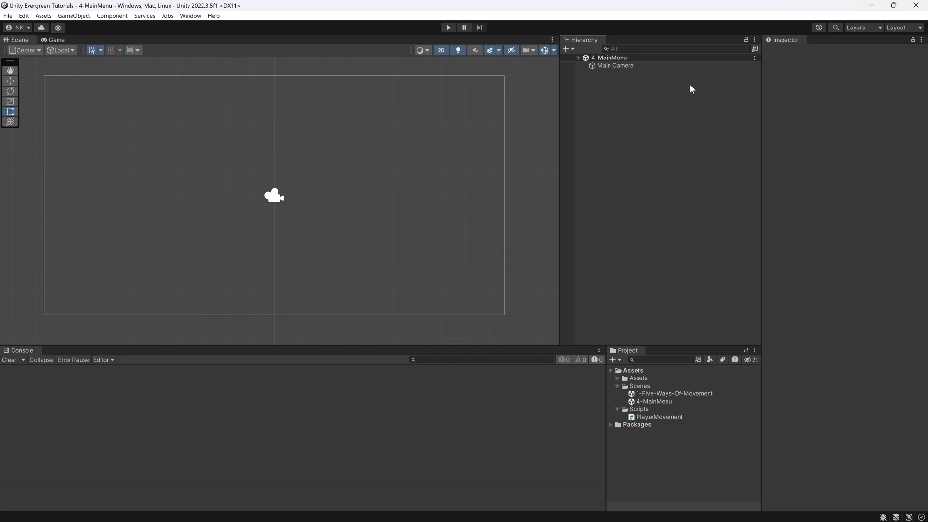
pyautogui.rightClick(603, 143)
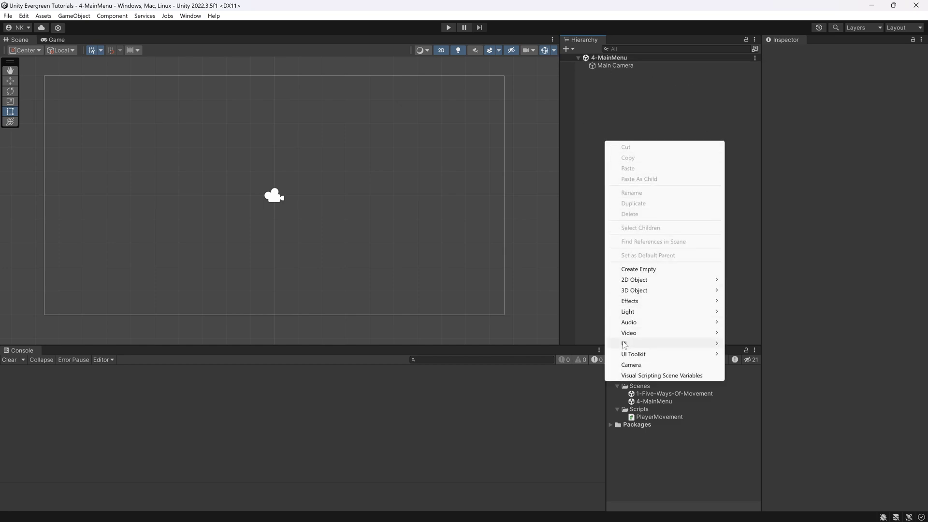
pyautogui.moveTo(624, 343)
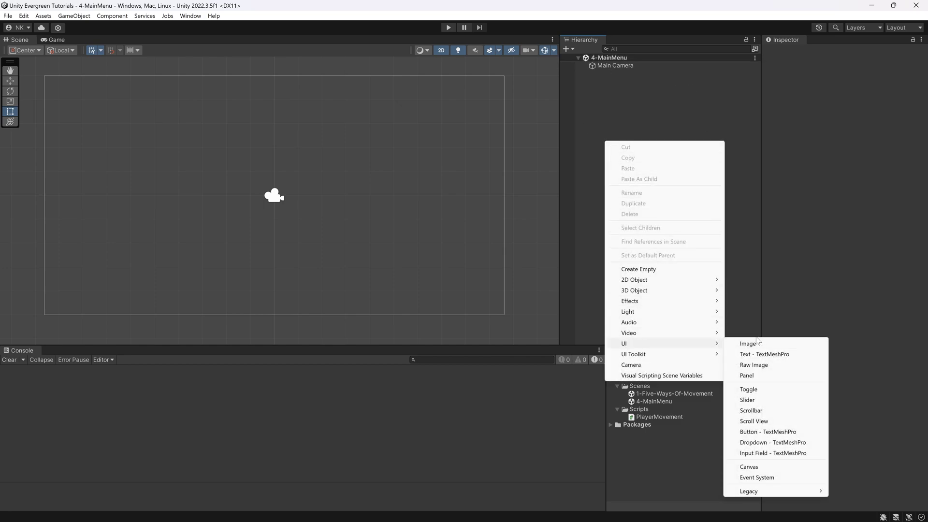
pyautogui.click(748, 375)
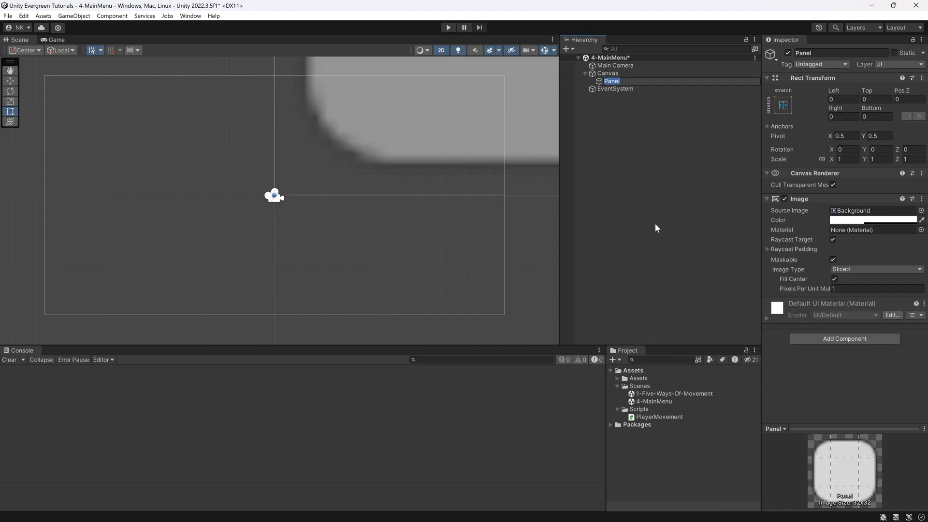
pyautogui.write('MainMenuPanel')
pyautogui.press('Return')
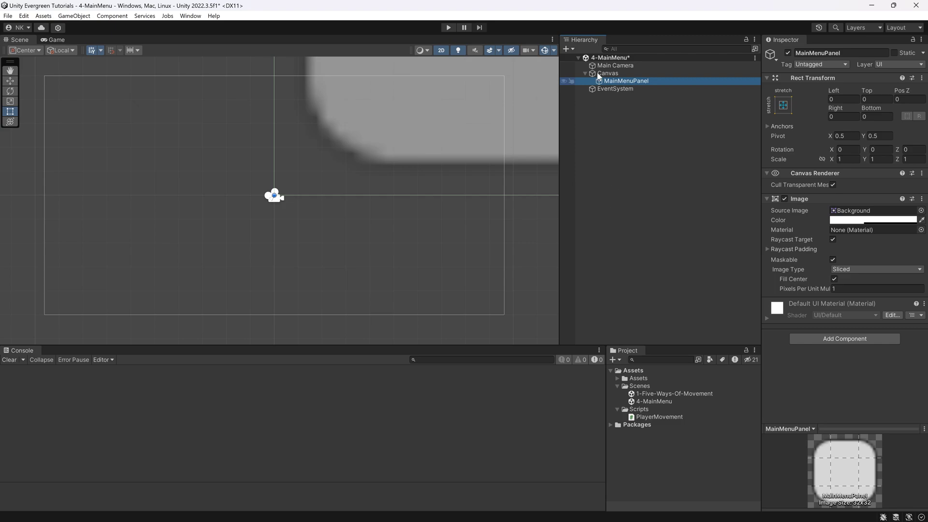
# Rename the Canvas that contains MainMenuPanel as MainMenuCanvas.
pyautogui.click(621, 73)
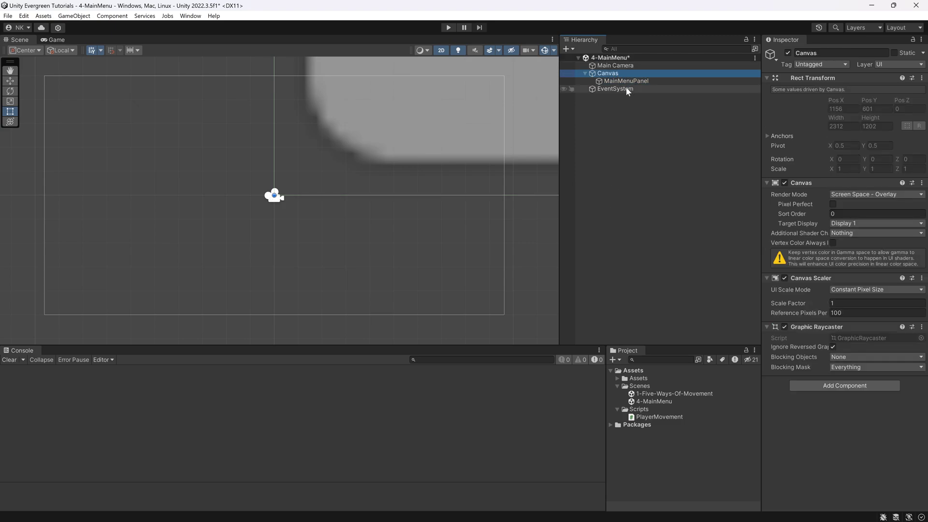
pyautogui.click(626, 82)
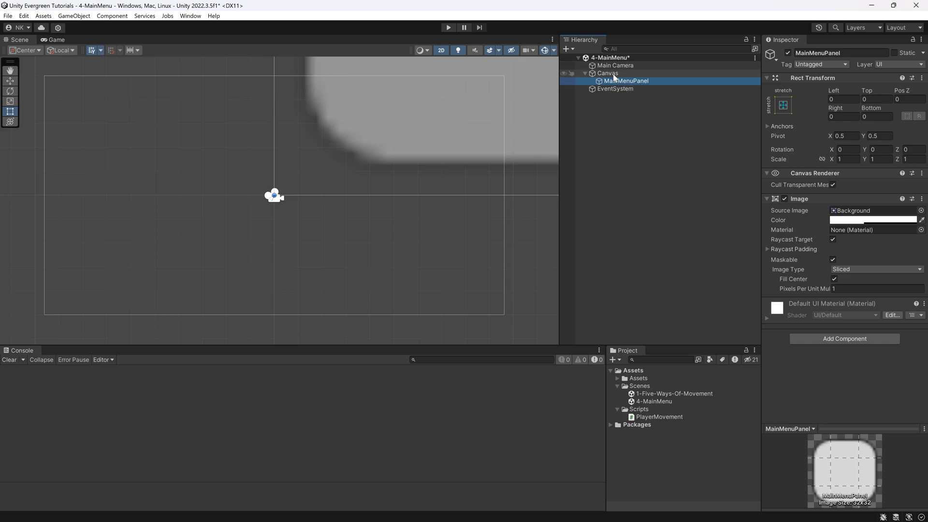
pyautogui.press('Up')
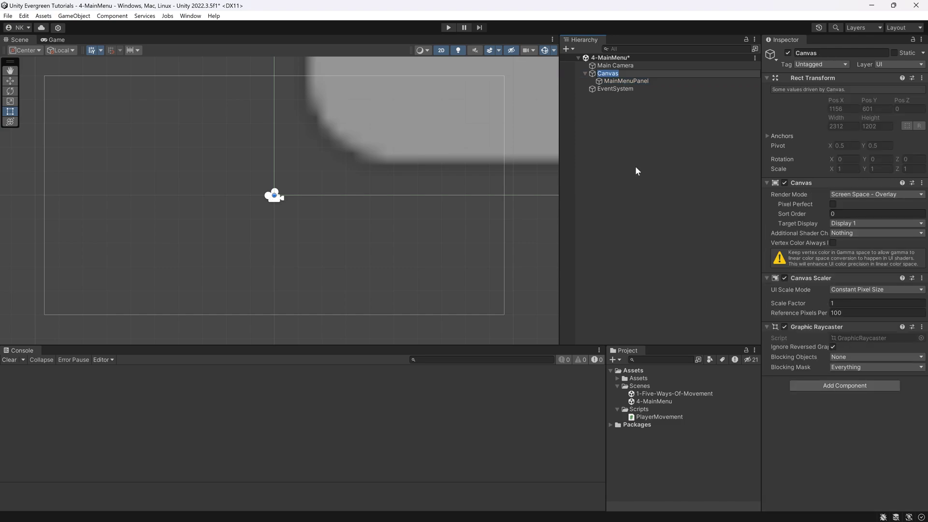
pyautogui.click(619, 166)
pyautogui.click(613, 73)
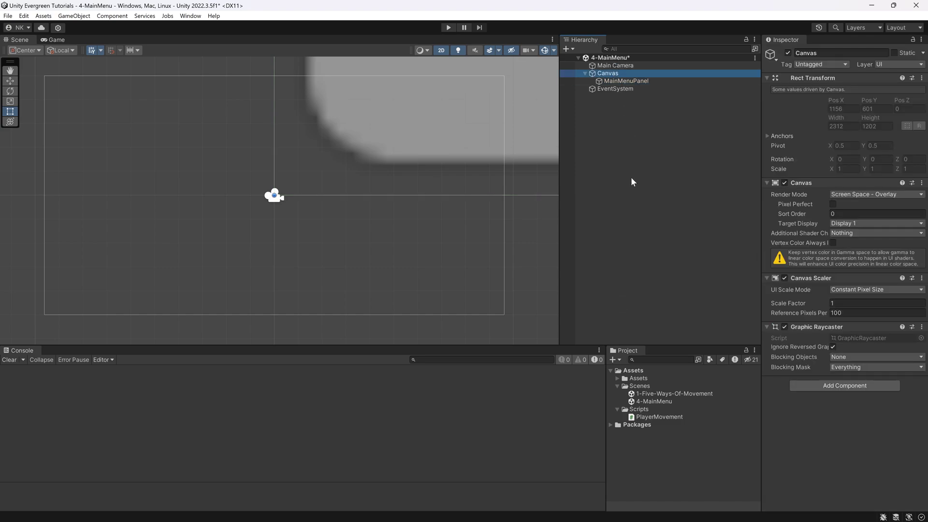
pyautogui.press('F2')
pyautogui.write('MainMenuCan')
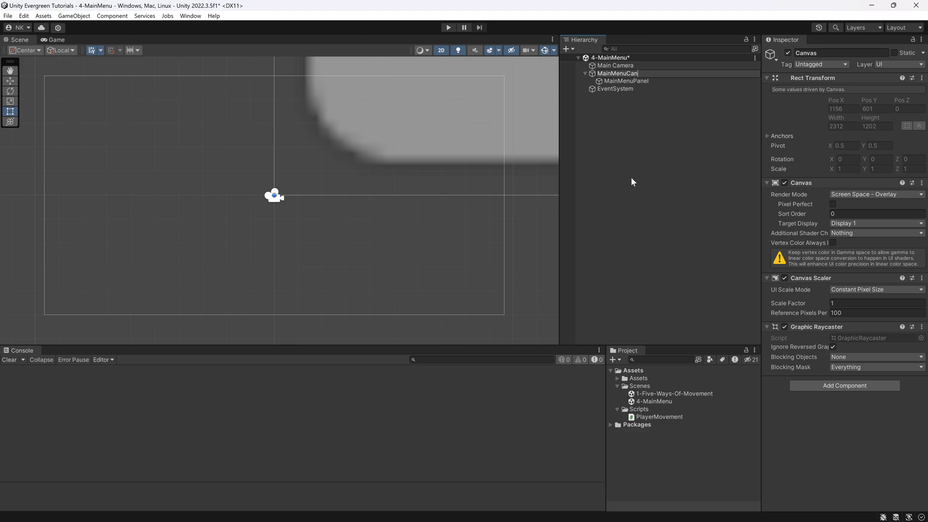
pyautogui.write('vas')
pyautogui.press('Return')
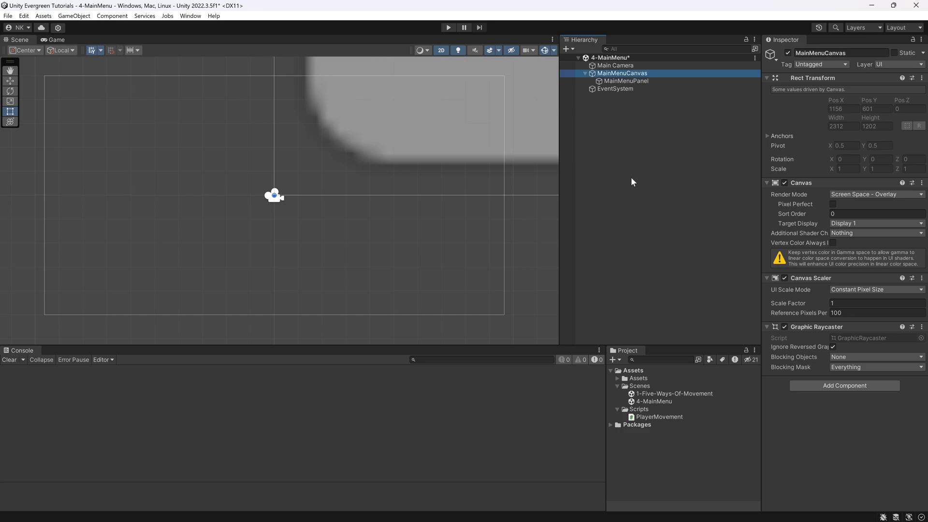
# Set MainMenuCanvas to render in Screen Space - Camera with Main Camera as its render camera, and check the game view.
pyautogui.click(849, 195)
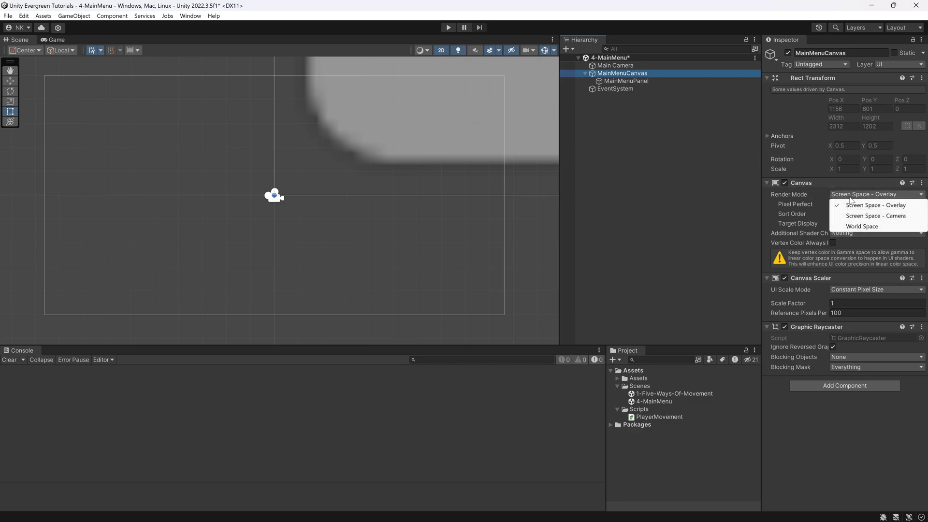
pyautogui.click(875, 215)
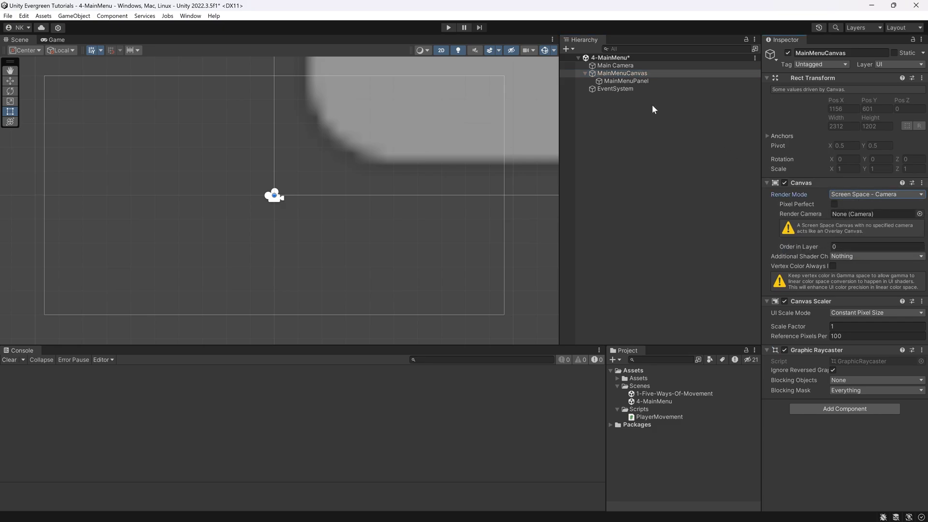
pyautogui.moveTo(615, 66); pyautogui.dragTo(850, 218)
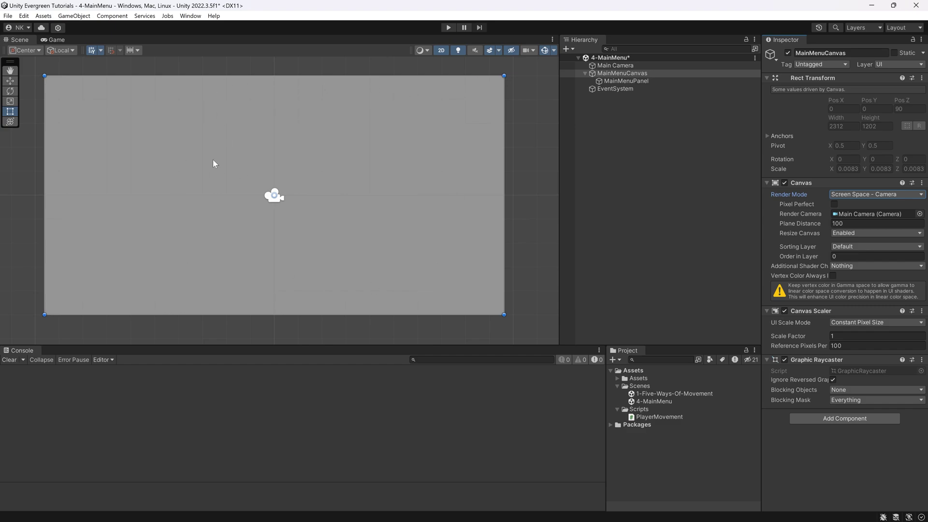
pyautogui.click(57, 40)
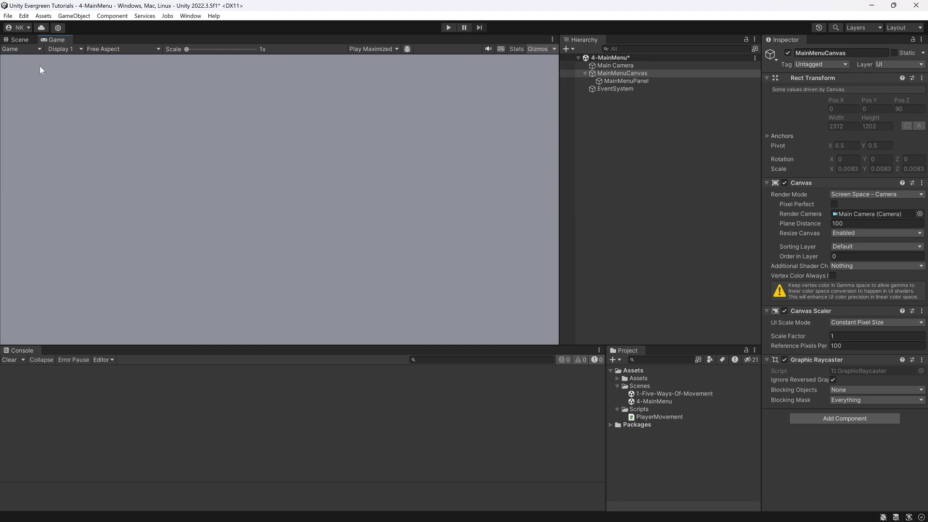
pyautogui.click(25, 41)
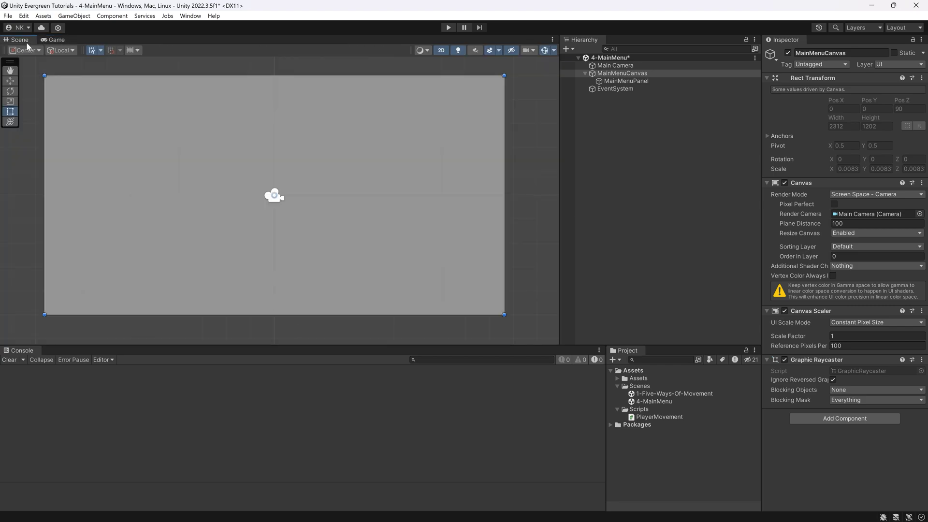
# Resize MainMenuPanel to leave margins of about 464 at both sides, 46 above and 75 below, and preview it in the game view.
pyautogui.click(627, 80)
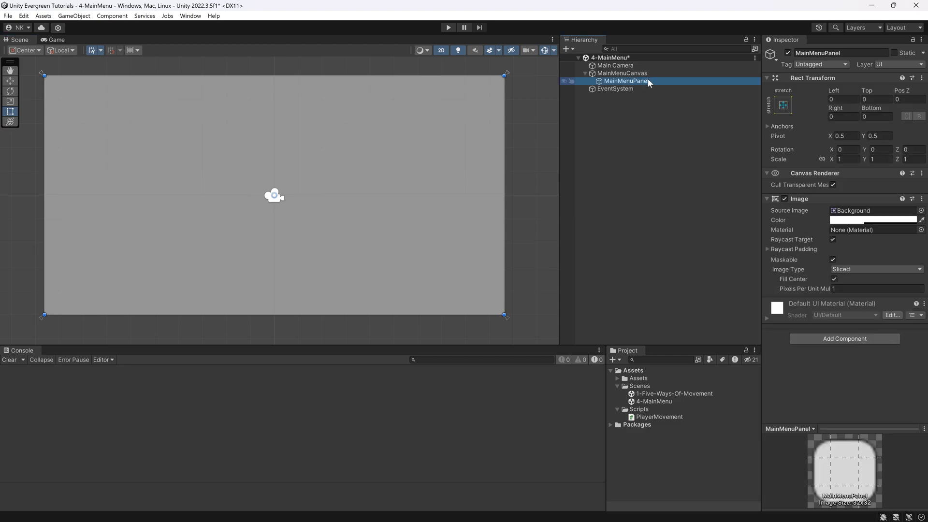
pyautogui.click(10, 112)
pyautogui.moveTo(44, 75); pyautogui.dragTo(127, 141)
pyautogui.moveTo(401, 206); pyautogui.dragTo(361, 174)
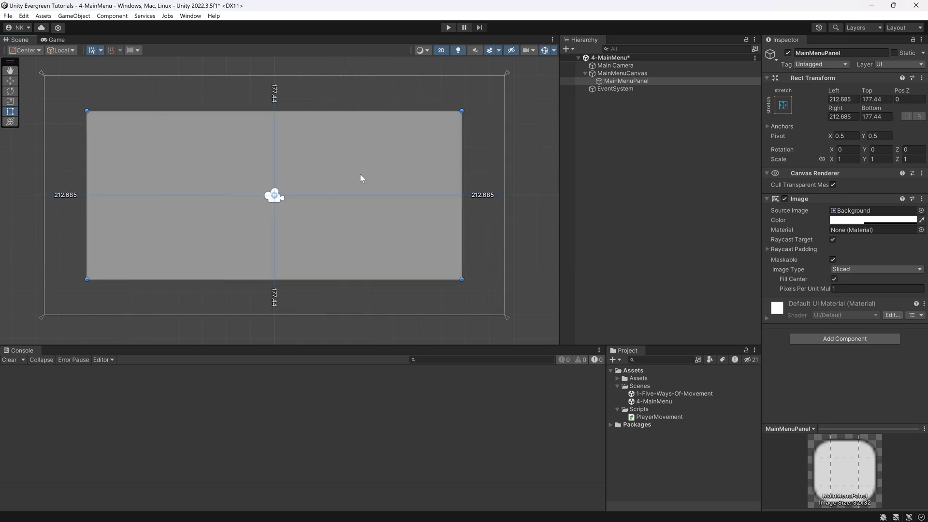
pyautogui.moveTo(87, 152); pyautogui.dragTo(187, 153)
pyautogui.moveTo(305, 153); pyautogui.dragTo(328, 170)
pyautogui.moveTo(304, 281); pyautogui.dragTo(305, 300)
pyautogui.moveTo(306, 111); pyautogui.dragTo(304, 86)
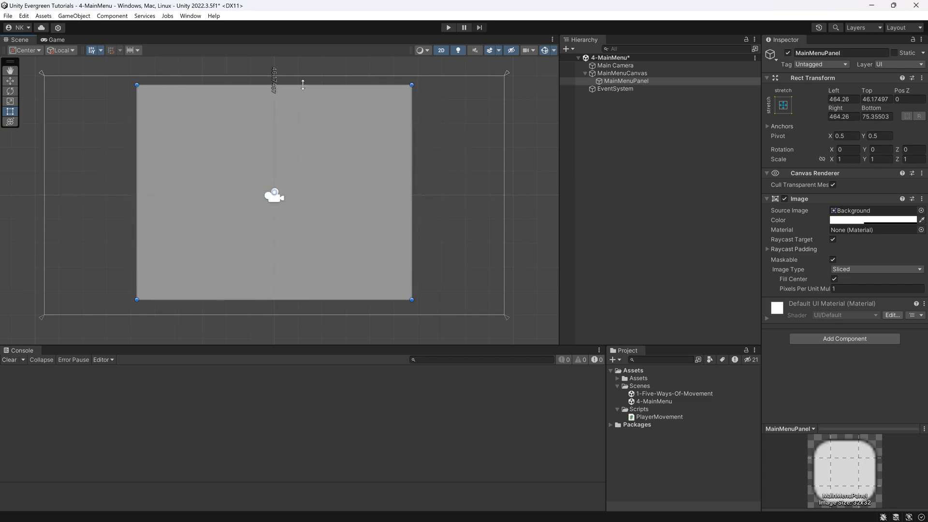
pyautogui.click(54, 40)
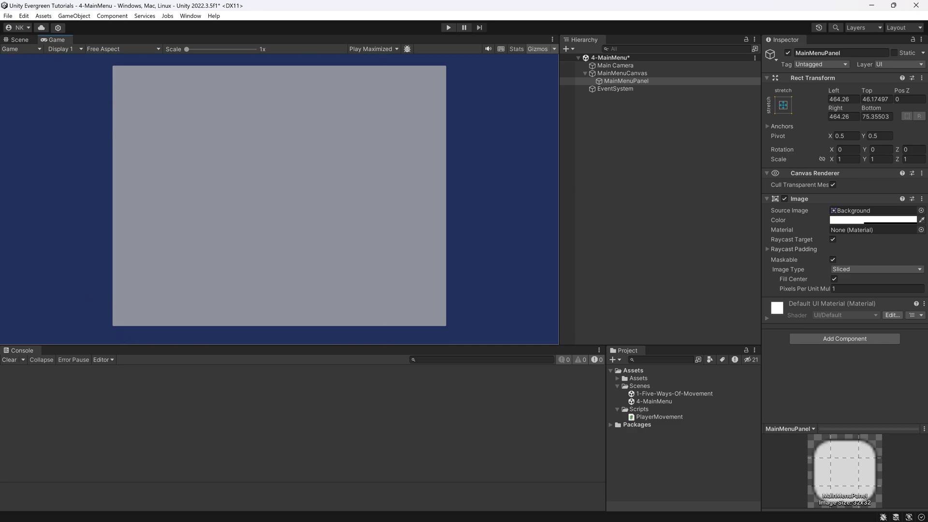
# Set the Main Camera's background to dark navy blue, 16214D, and check the result in the game view.
pyautogui.click(22, 40)
pyautogui.click(615, 65)
pyautogui.click(864, 145)
pyautogui.moveTo(864, 243); pyautogui.dragTo(880, 228)
pyautogui.click(839, 254)
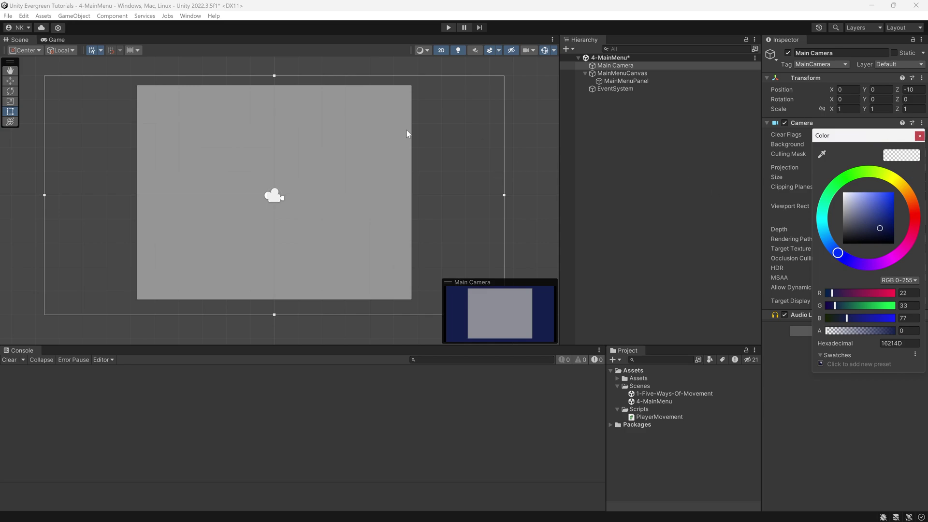
pyautogui.click(919, 136)
pyautogui.click(54, 40)
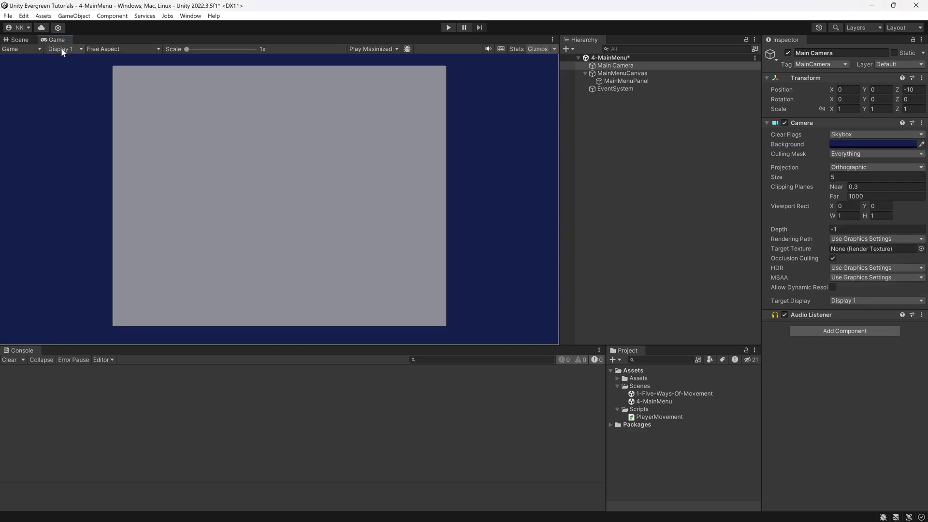
pyautogui.click(19, 39)
# Add a TextMeshPro text as a child of MainMenuPanel and import the TMP Essentials resources.
pyautogui.click(642, 205)
pyautogui.click(624, 81)
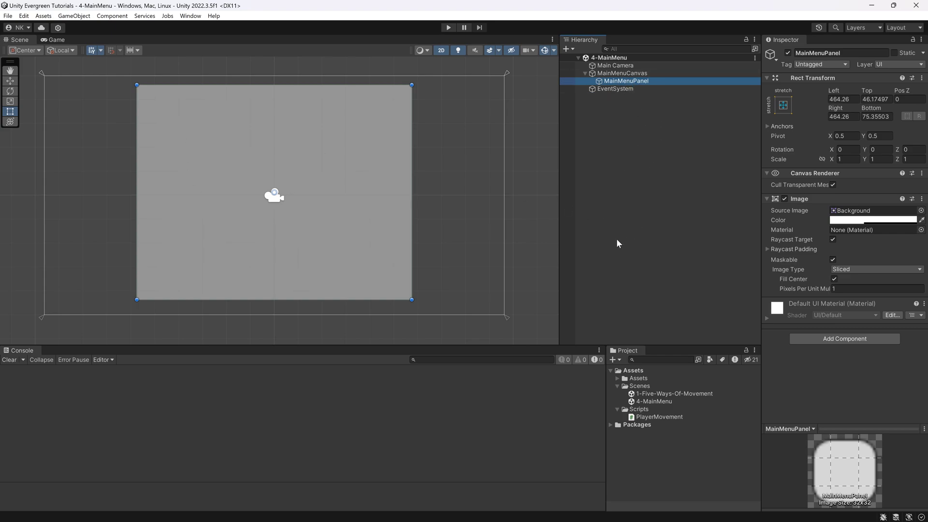
pyautogui.rightClick(633, 81)
pyautogui.moveTo(662, 312)
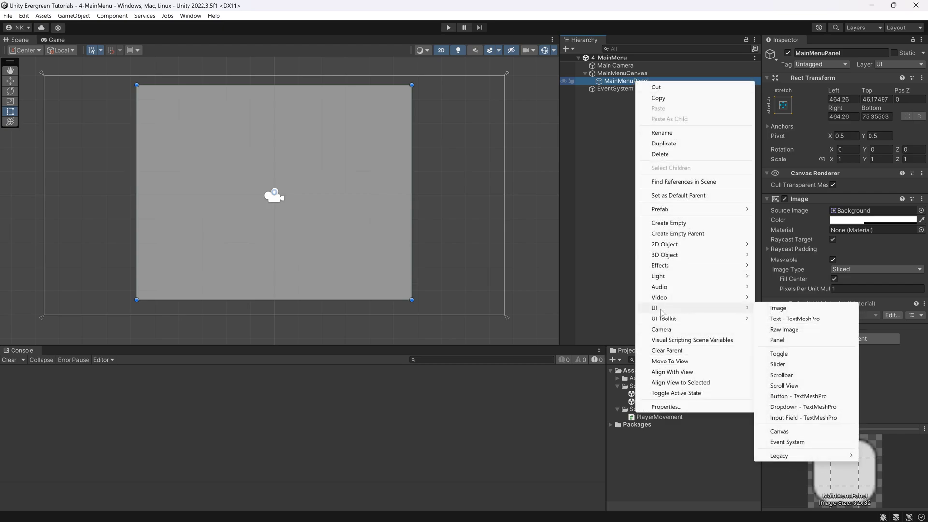
pyautogui.click(815, 319)
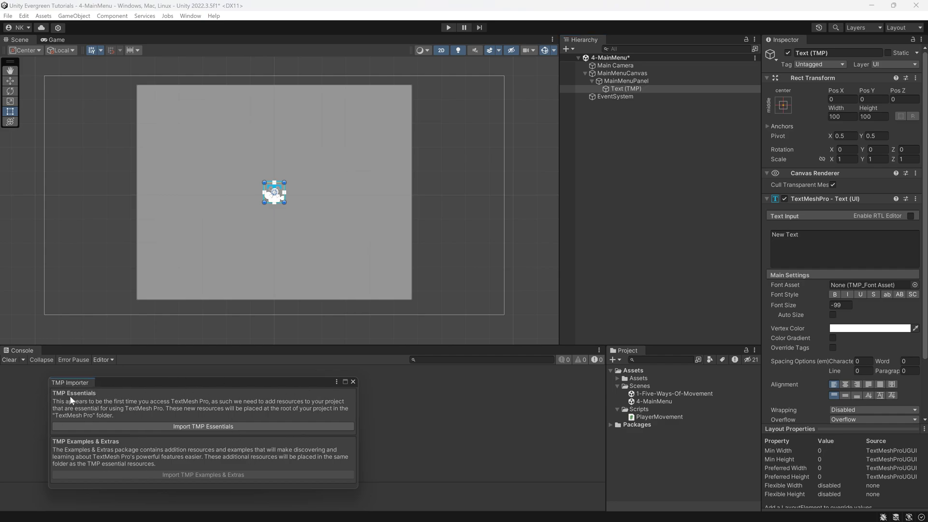
pyautogui.click(225, 425)
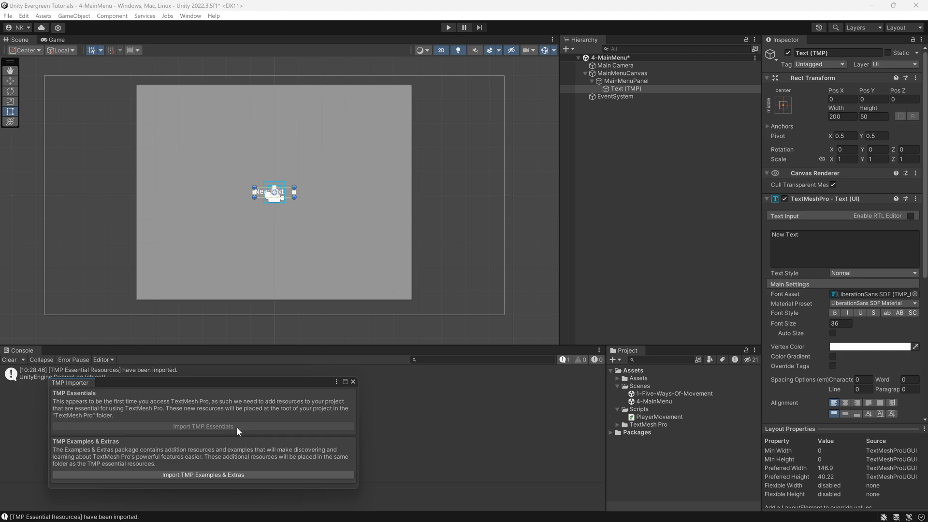
pyautogui.click(353, 383)
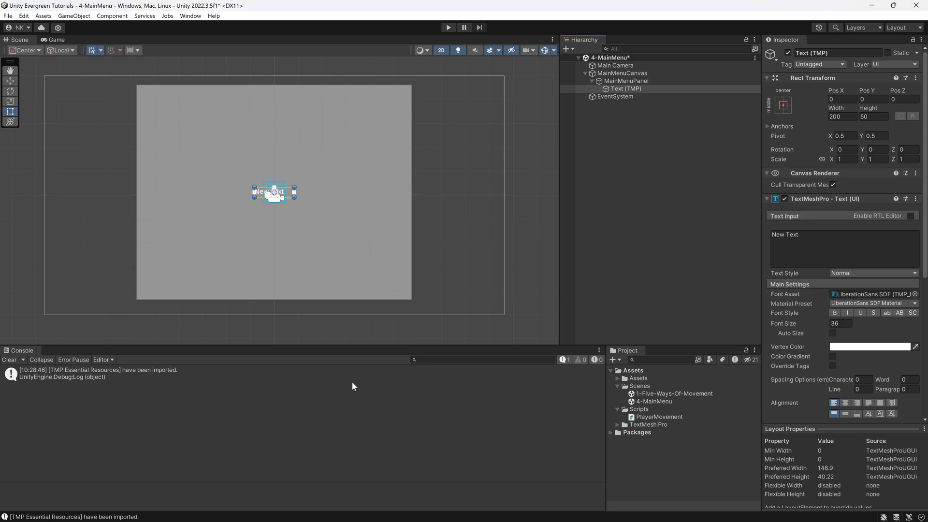
# Move the new text to the panel's top centre at Pos Y 470 and enlarge its box to about 561 by 94.
pyautogui.press('alt')
pyautogui.scroll(3, 273, 195)
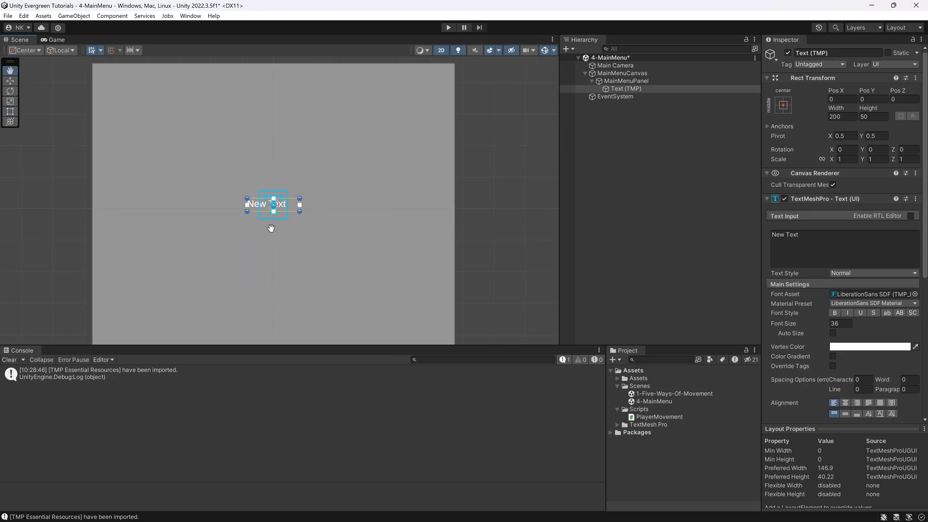
pyautogui.moveTo(290, 210); pyautogui.dragTo(346, 97)
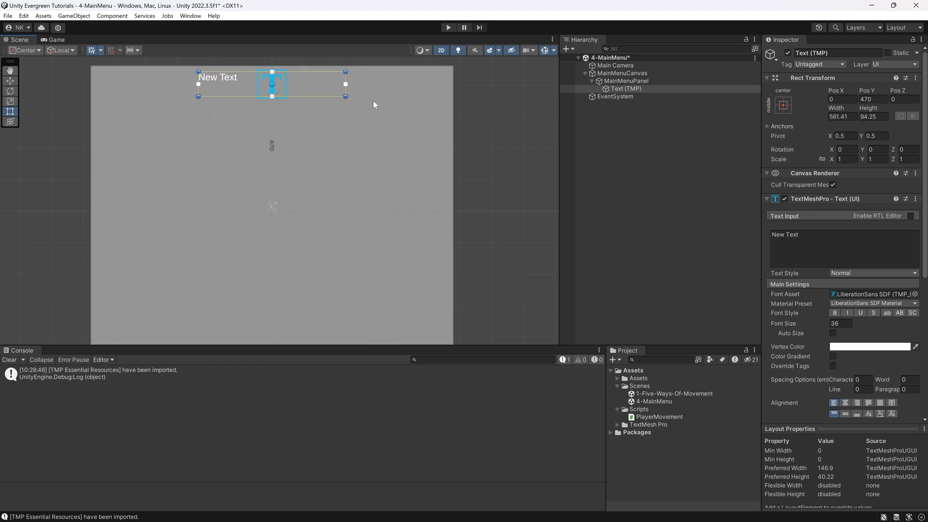
# Change the text content of Text (TMP) to "Awesome Start Menu".
pyautogui.click(652, 90)
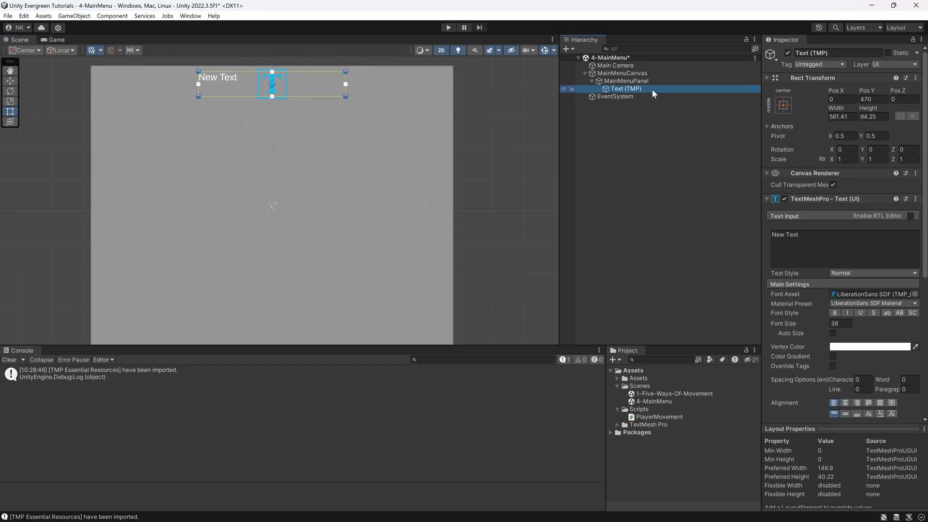
pyautogui.click(849, 237)
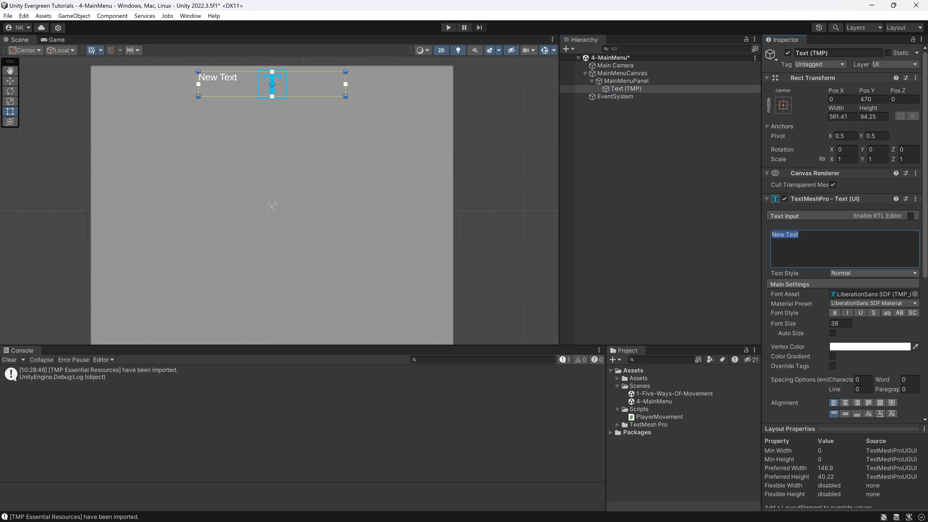
pyautogui.write('Awesome Stu')
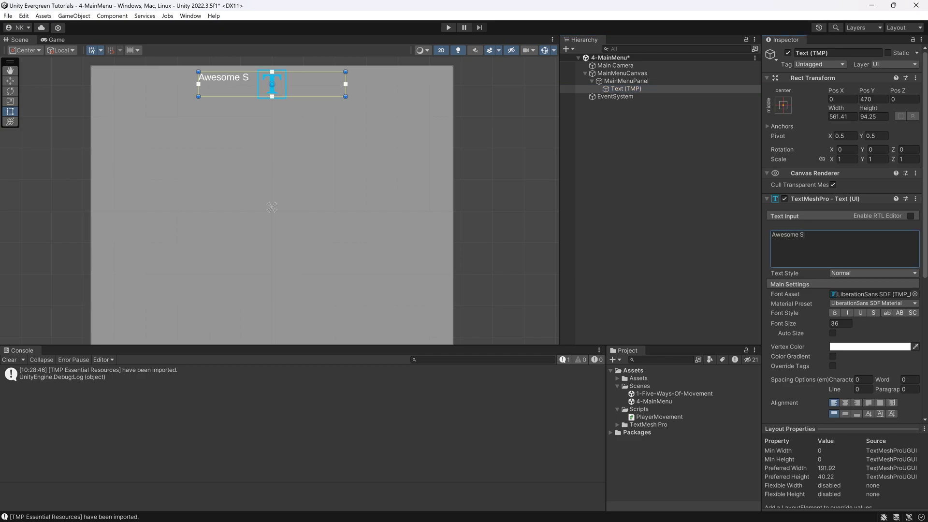
pyautogui.press('BackSpace')
pyautogui.write('art Menu')
# Centre the title text horizontally and vertically in its box and format it bold at font size 51.24.
pyautogui.click(845, 404)
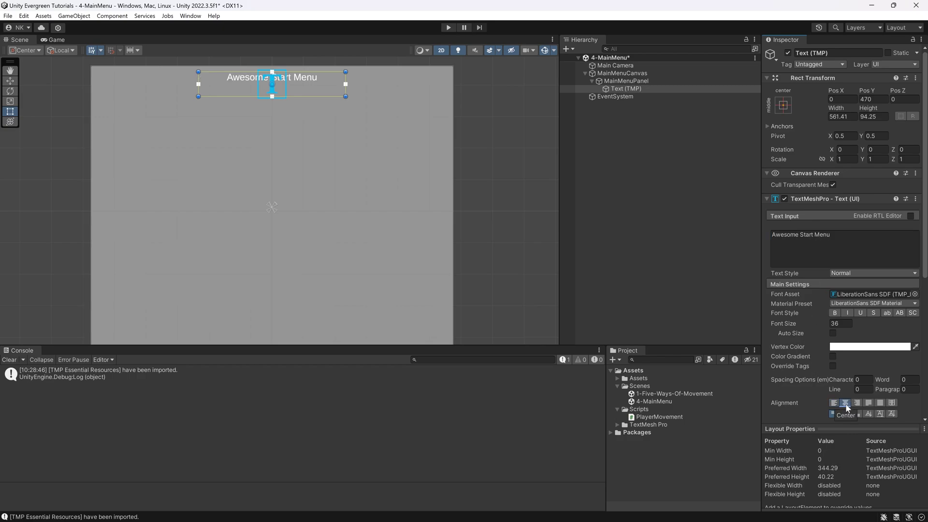
pyautogui.click(845, 414)
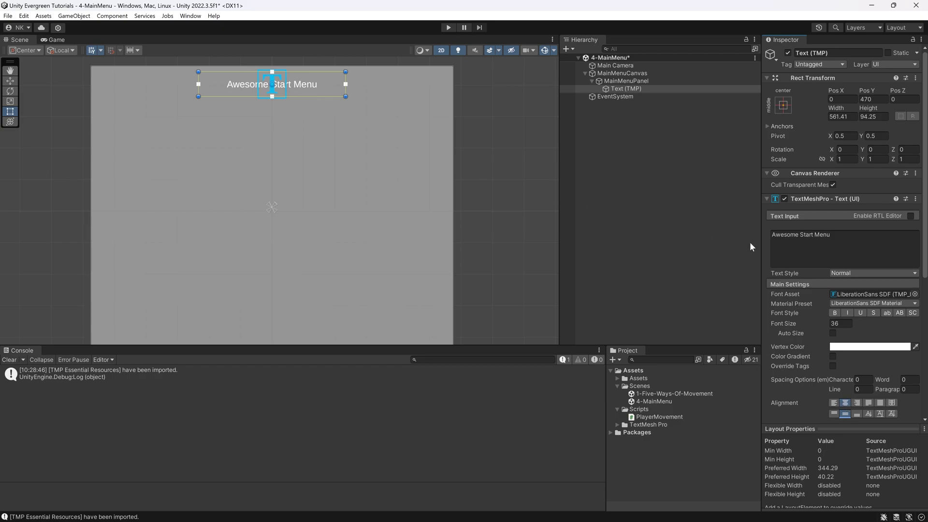
pyautogui.click(789, 324)
pyautogui.moveTo(791, 324); pyautogui.dragTo(136, 320)
pyautogui.click(835, 313)
pyautogui.click(667, 225)
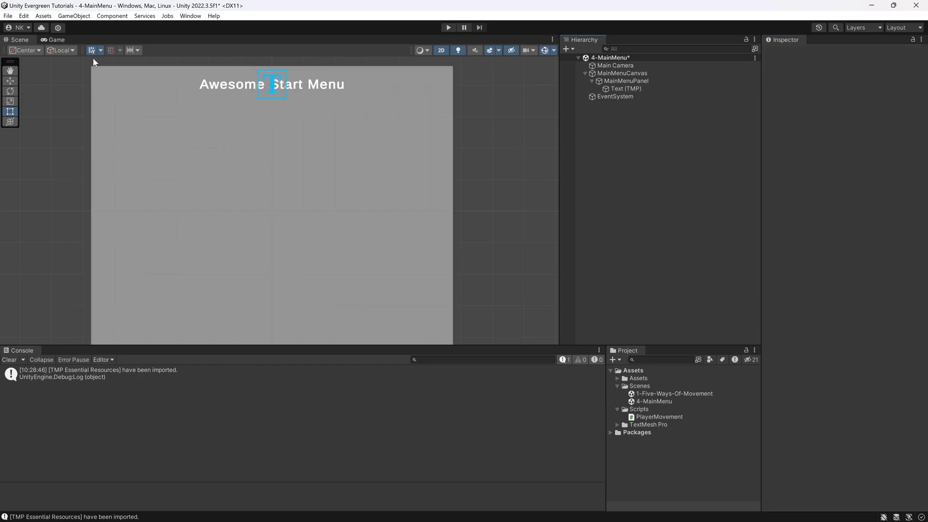
# Preview the title in the game view without gizmos, restore the gizmos and return to the scene view with them on.
pyautogui.click(56, 40)
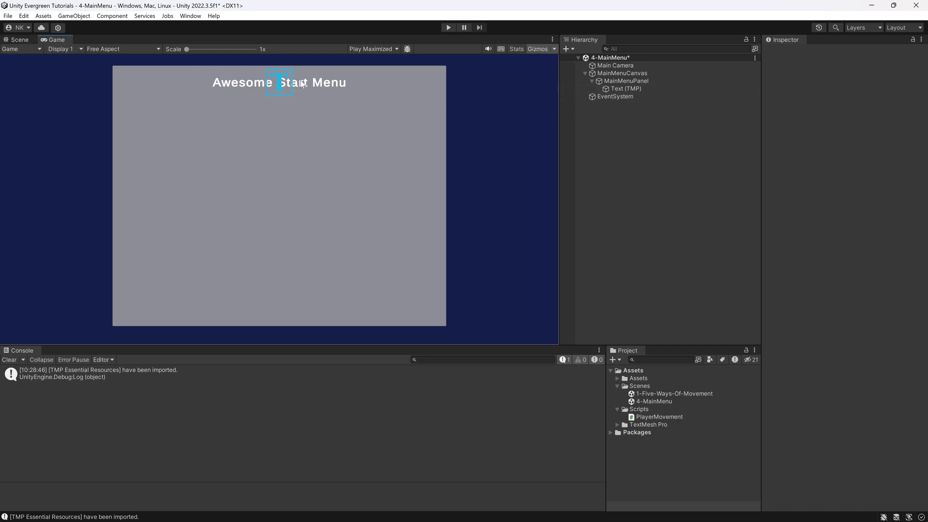
pyautogui.click(538, 48)
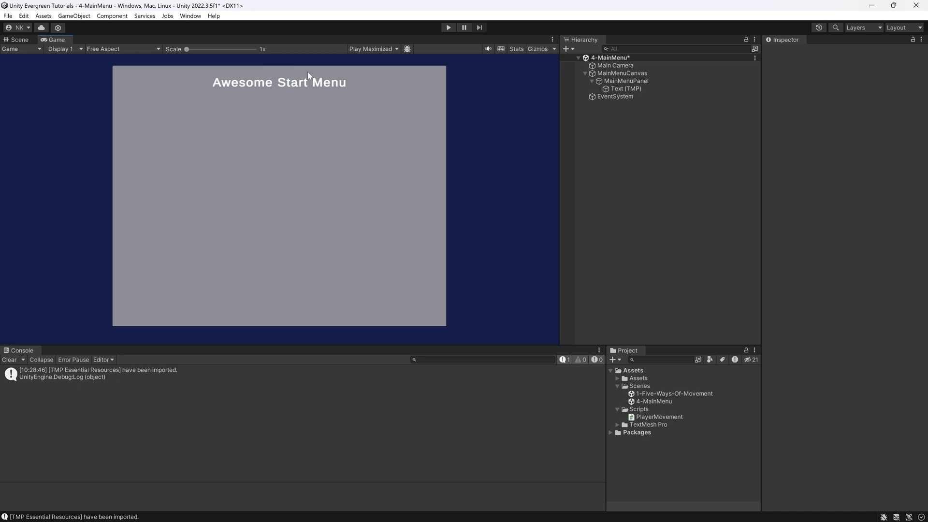
pyautogui.click(537, 49)
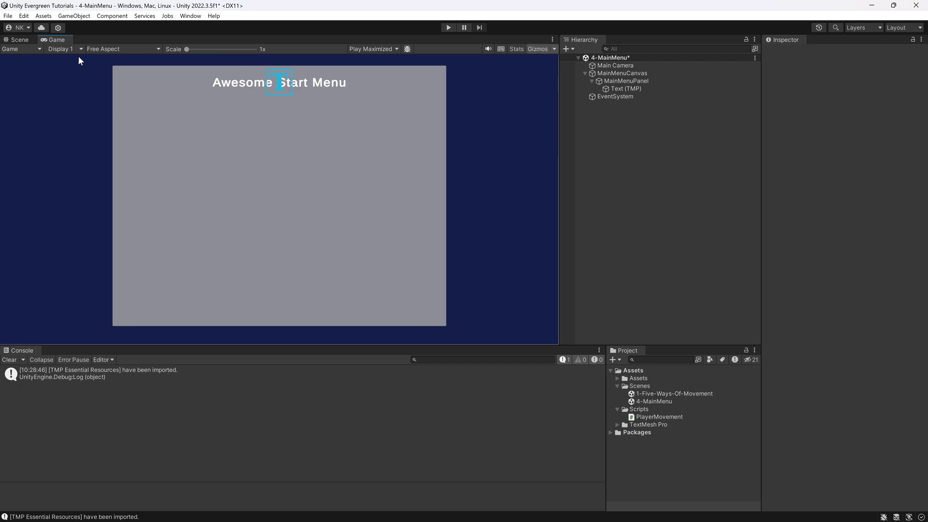
pyautogui.hotkey('ctrl', '1')
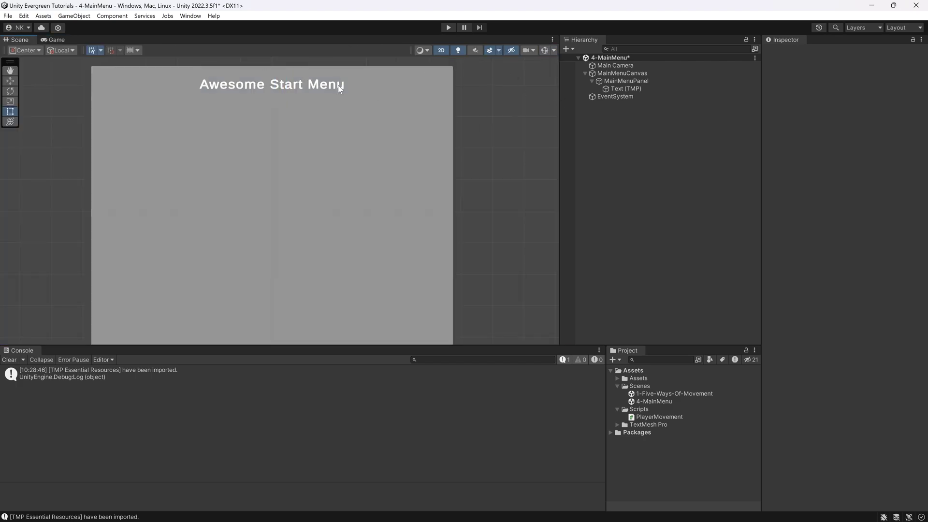
pyautogui.click(545, 50)
# Rename the Text (TMP) object as MainMenuLabel.
pyautogui.click(623, 89)
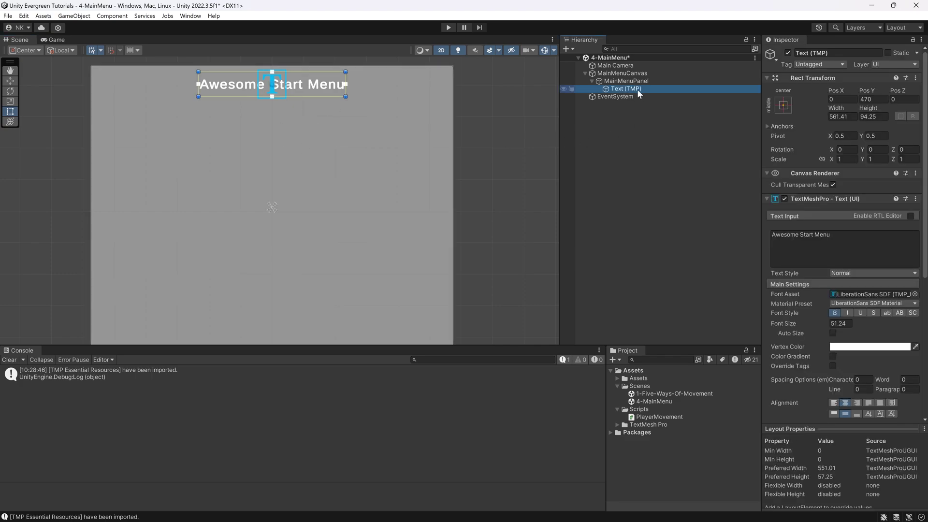
pyautogui.press('F2')
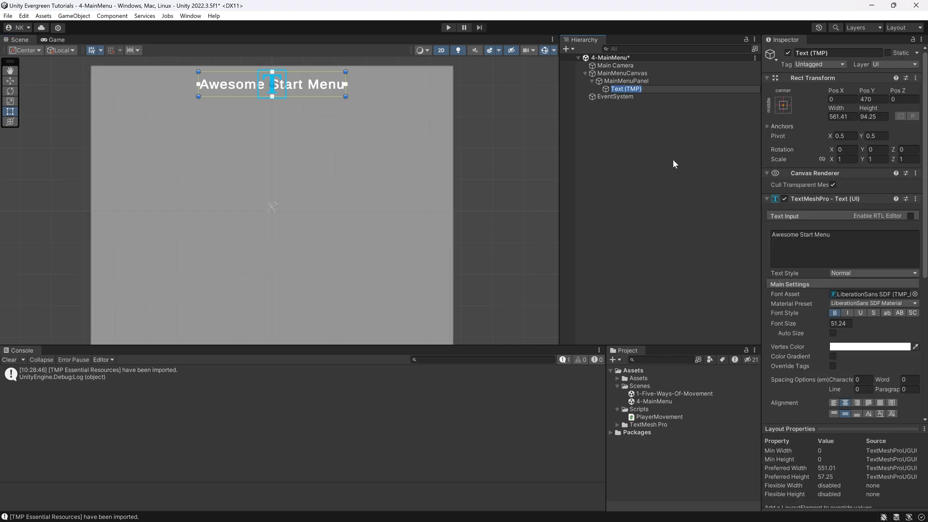
pyautogui.write('MainMenuLabel')
pyautogui.press('Return')
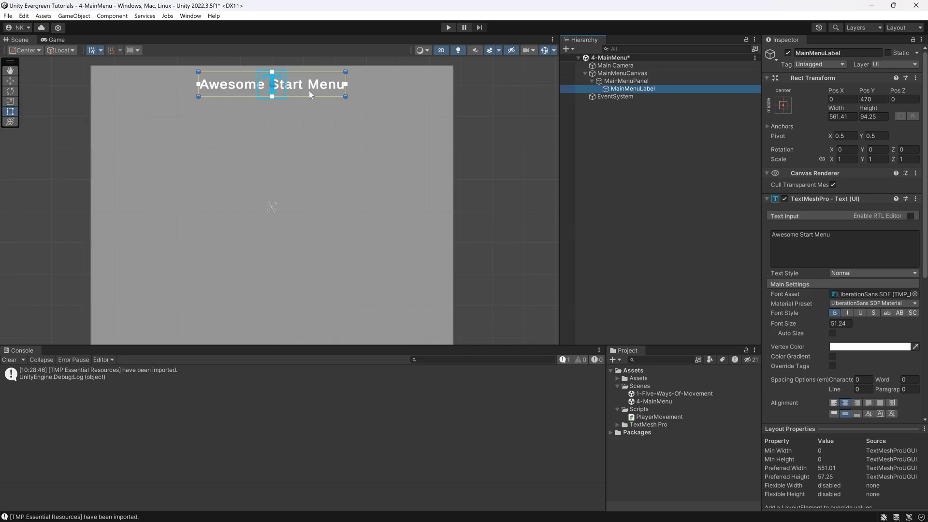
# Preview the menu in the game view at 16:9 aspect and switch back to Free Aspect.
pyautogui.click(54, 39)
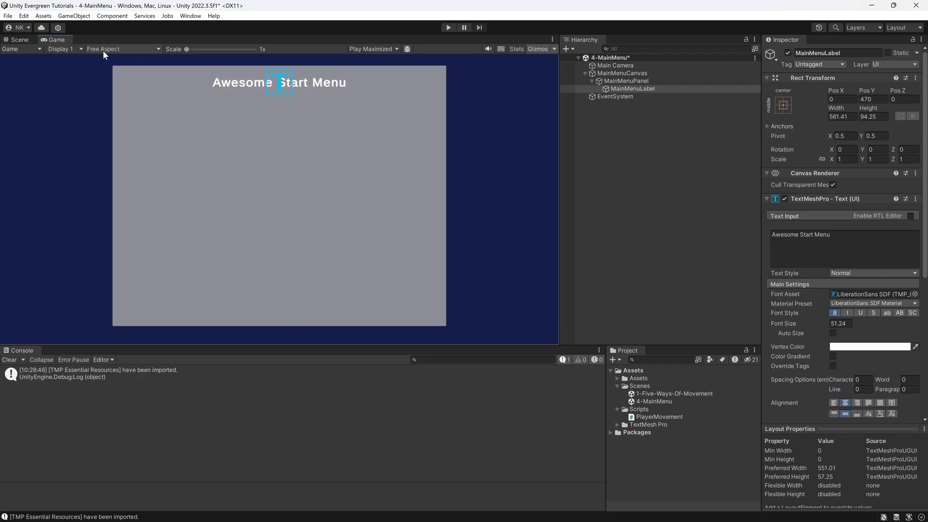
pyautogui.click(103, 49)
pyautogui.click(102, 93)
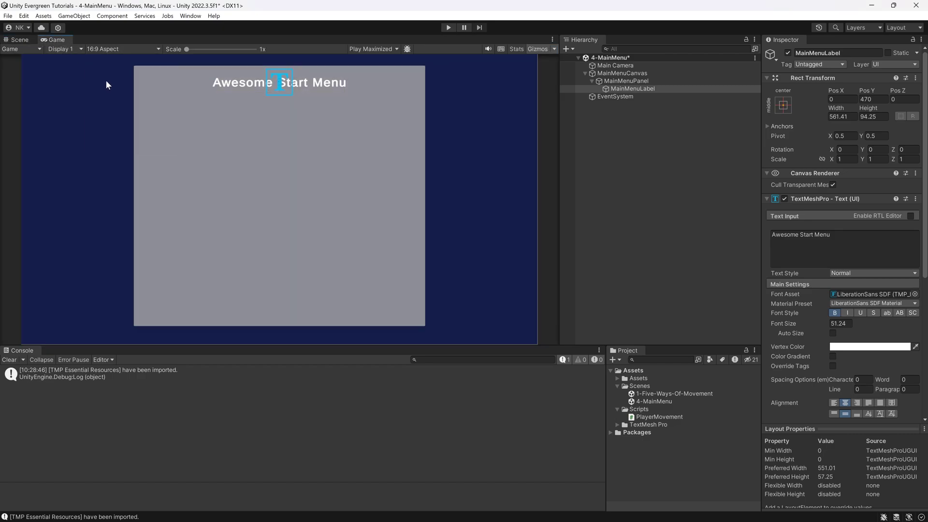
pyautogui.click(103, 49)
pyautogui.click(112, 83)
pyautogui.click(107, 49)
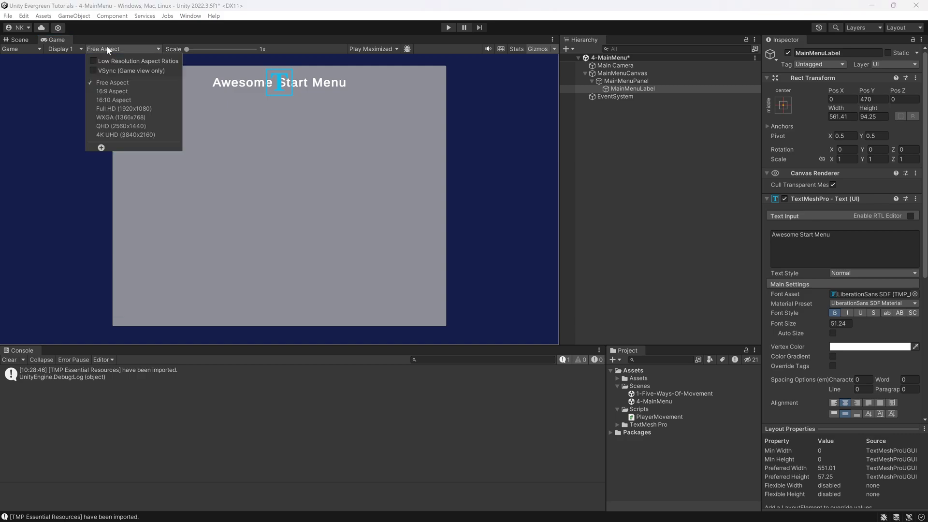
pyautogui.click(528, 186)
# Narrow the game view and vary its height to examine how the title's placement responds, and return to the scene view.
pyautogui.moveTo(555, 183); pyautogui.dragTo(501, 166)
pyautogui.moveTo(321, 343)
pyautogui.mouseDown()
pyautogui.moveTo(297, 147)
pyautogui.moveTo(290, 406)
pyautogui.moveTo(305, 193)
pyautogui.moveTo(292, 474)
pyautogui.moveTo(296, 311)
pyautogui.moveTo(297, 384)
pyautogui.moveTo(313, 361)
pyautogui.moveTo(306, 311)
pyautogui.moveTo(305, 385)
pyautogui.moveTo(306, 342)
pyautogui.mouseUp()
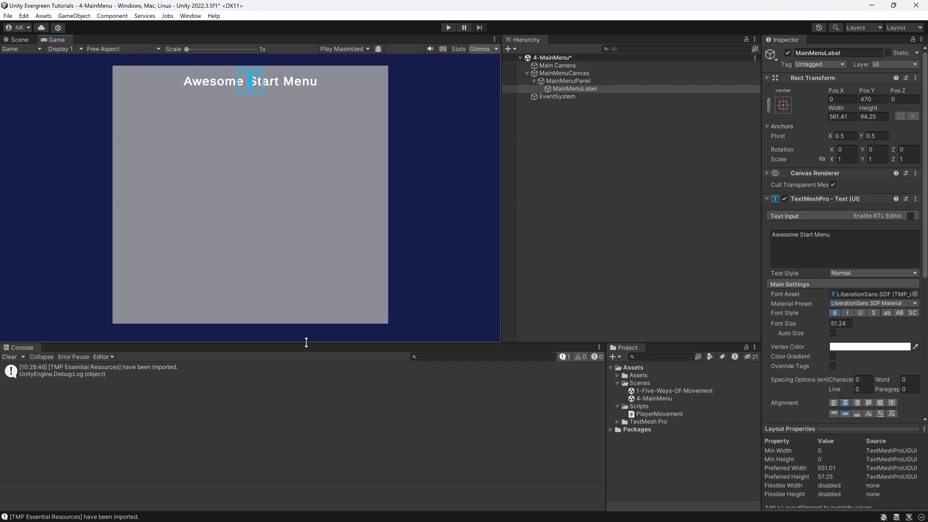
pyautogui.click(23, 42)
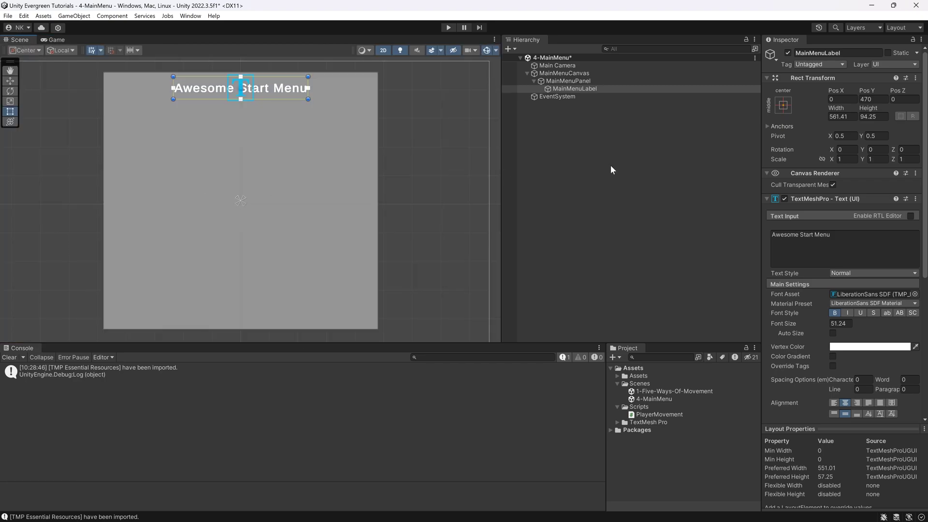
# Anchor MainMenuLabel to the top centre of MainMenuPanel with the preset that also sets its position.
pyautogui.click(568, 88)
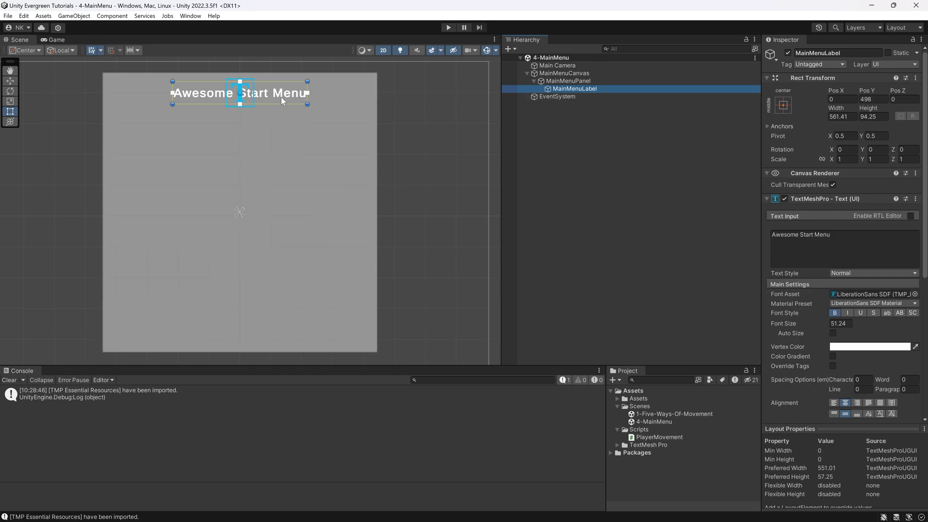
pyautogui.click(569, 81)
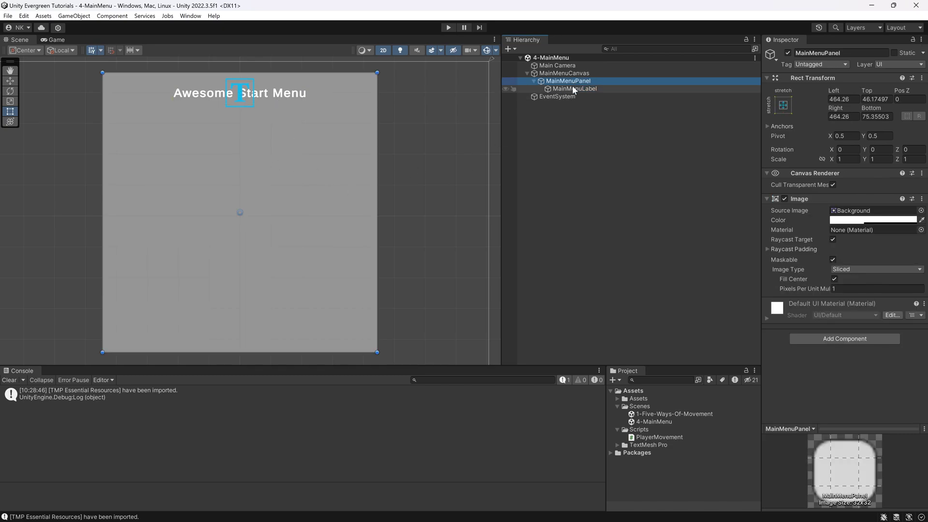
pyautogui.click(579, 90)
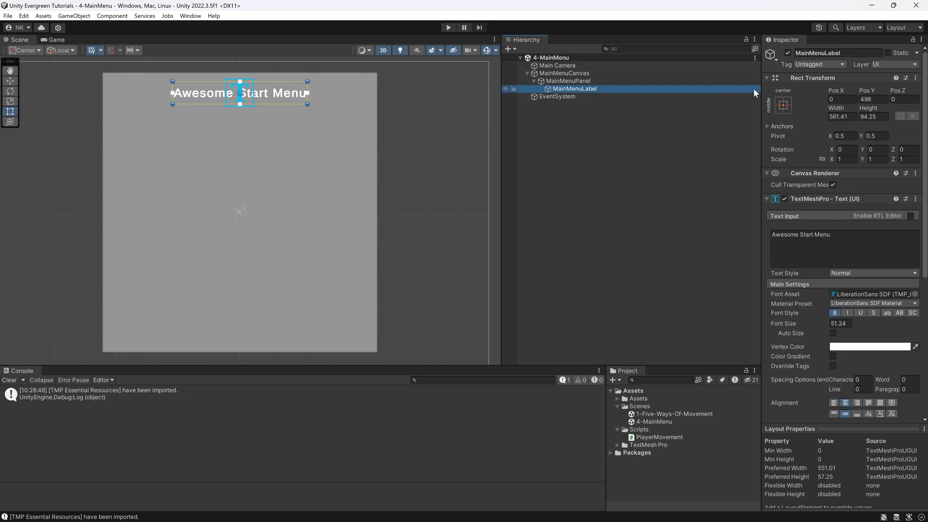
pyautogui.click(782, 105)
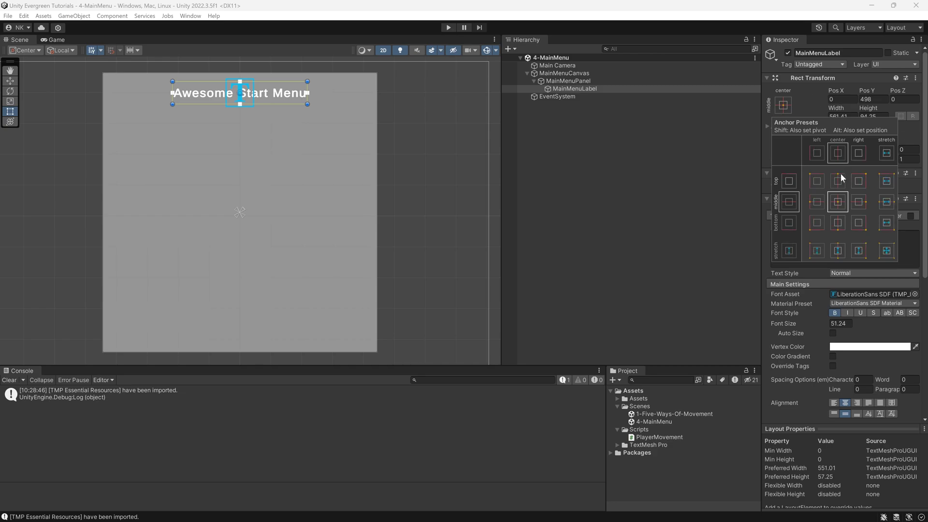
pyautogui.hotkey('shift', 'alt')
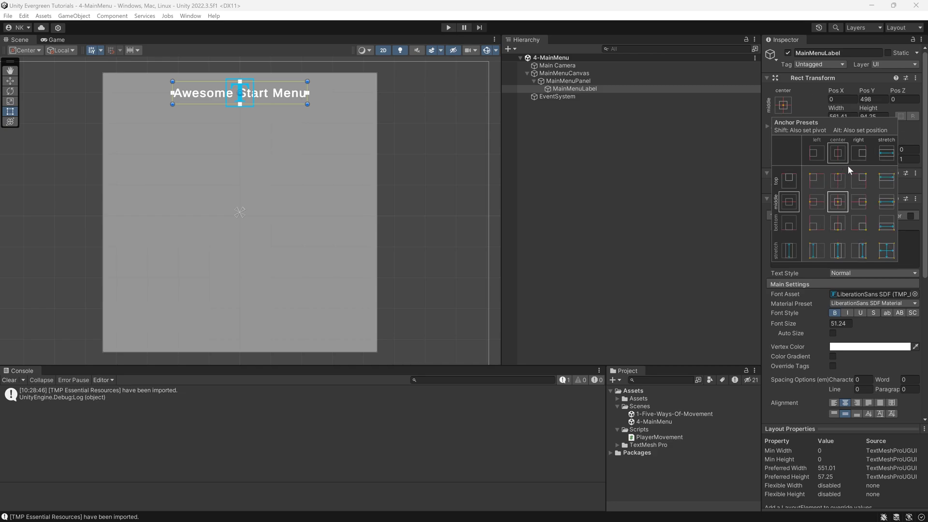
pyautogui.press('alt')
pyautogui.press('shift')
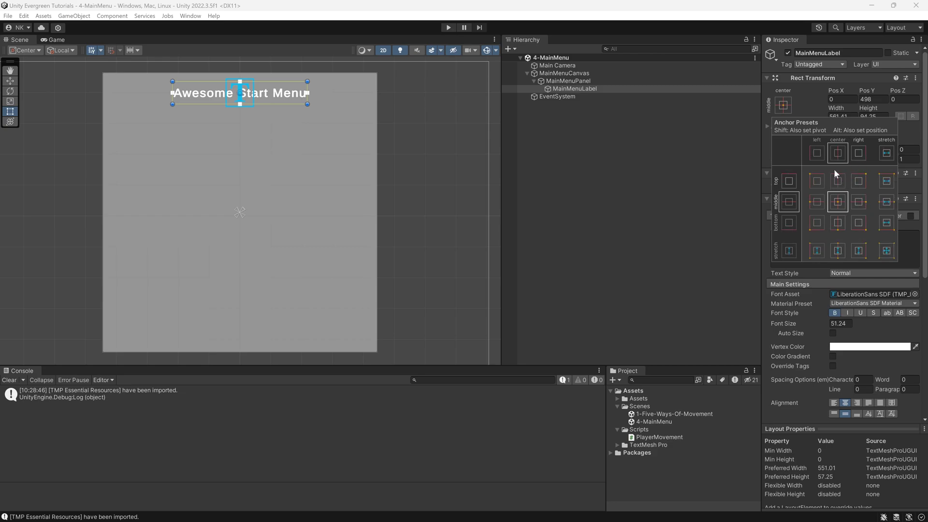
pyautogui.press('alt')
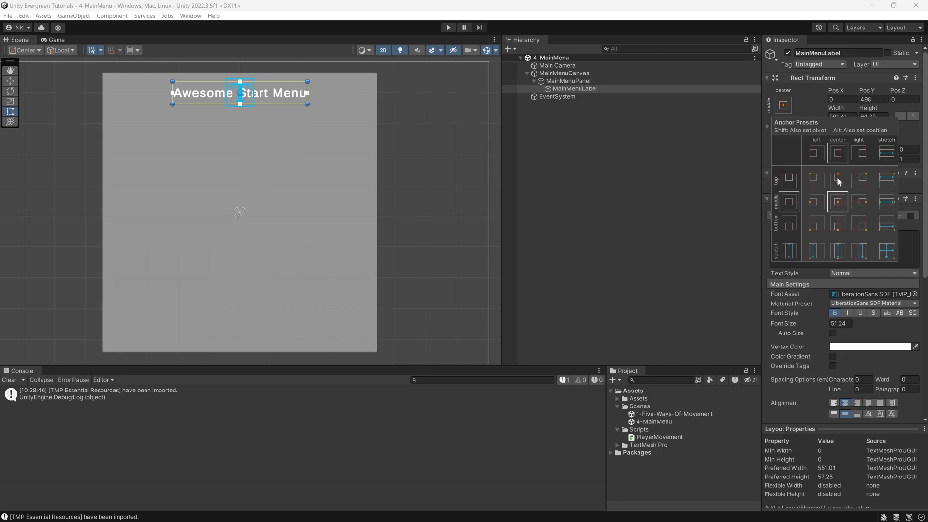
pyautogui.keyDown('alt'); pyautogui.click(836, 176); pyautogui.keyUp('alt')
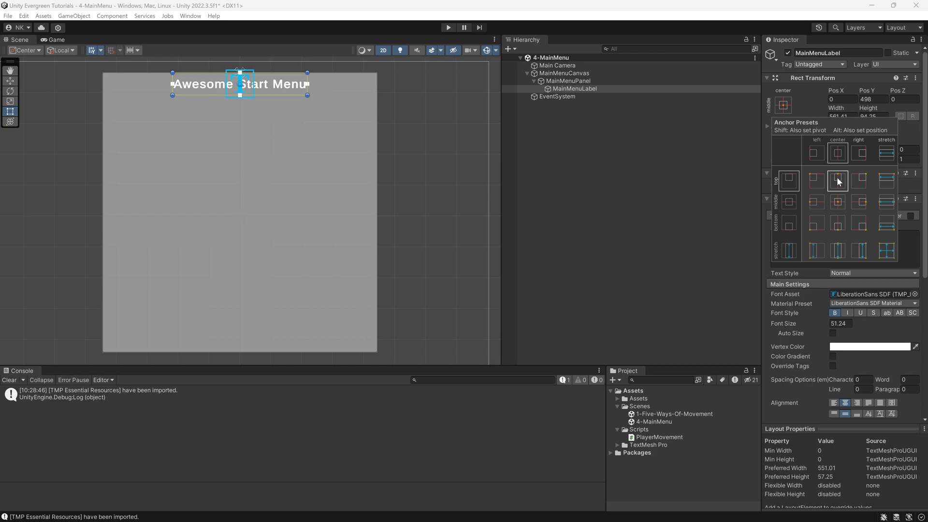
pyautogui.press('alt')
pyautogui.press('shift')
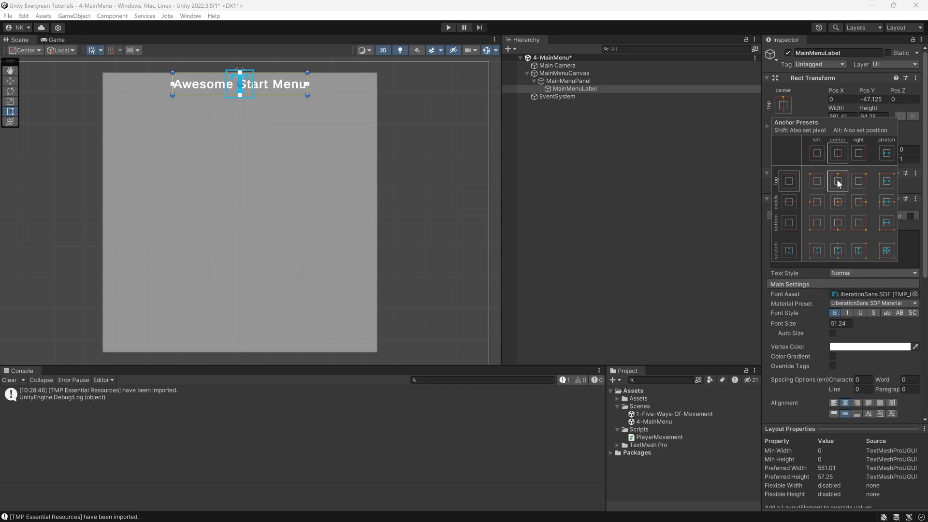
# Move MainMenuLabel down to Pos Y -65 and check its placement in the game view at a different view height.
pyautogui.click(263, 85)
pyautogui.click(524, 162)
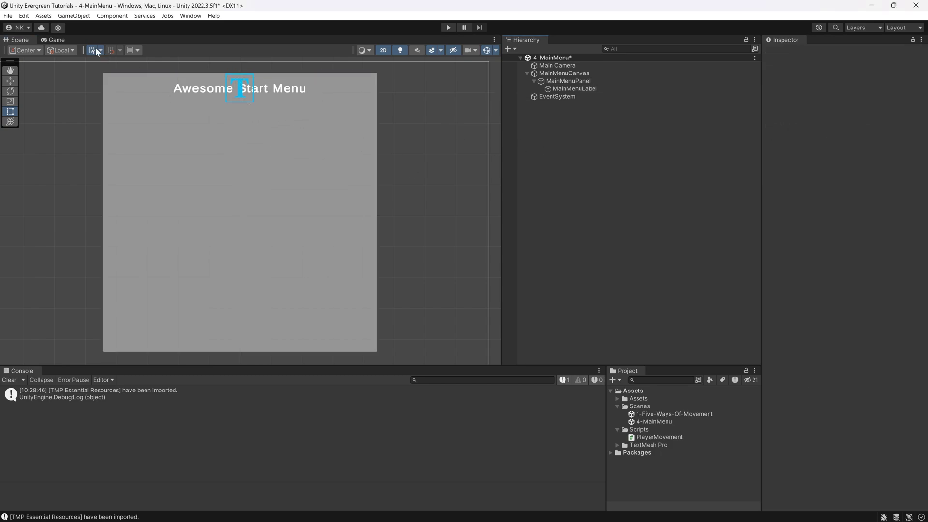
pyautogui.click(54, 39)
pyautogui.moveTo(279, 367); pyautogui.dragTo(297, 359)
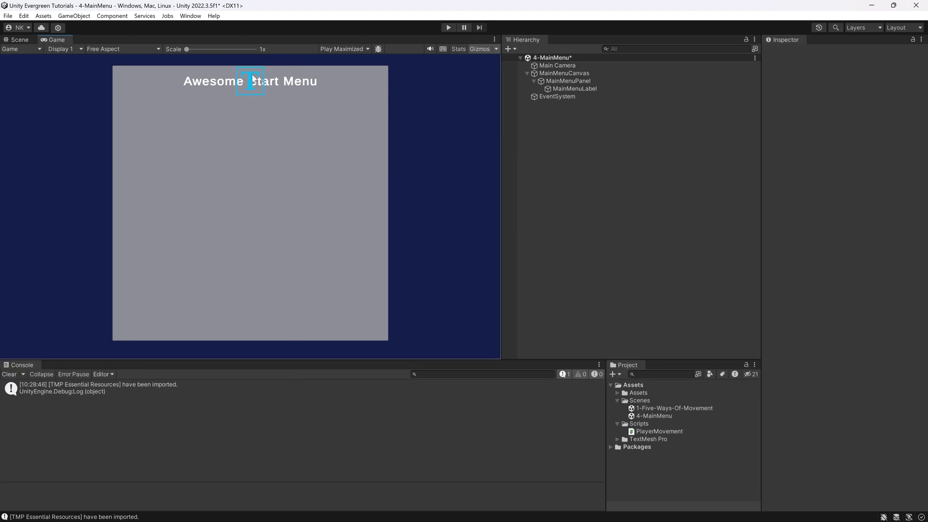
# Examine MainMenuLabel's anchoring and widen the game view to check how the title follows the panel.
pyautogui.click(17, 40)
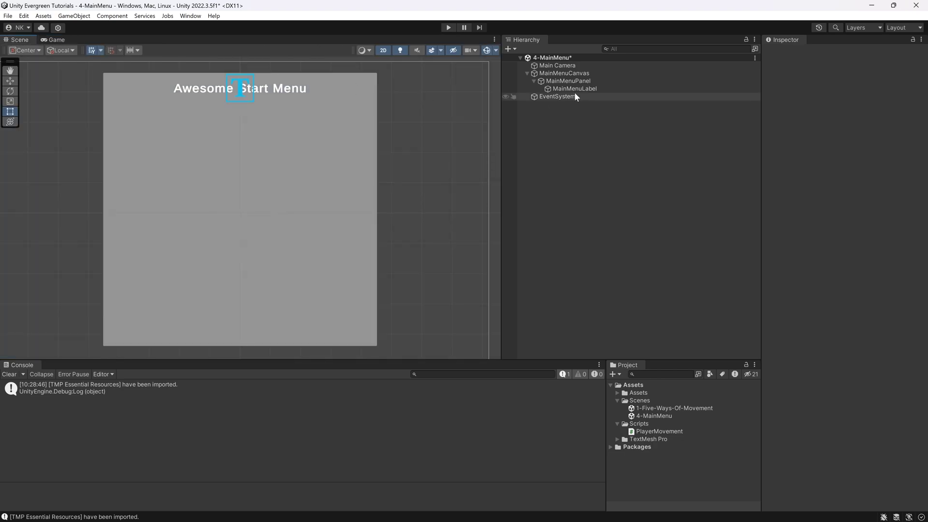
pyautogui.click(575, 89)
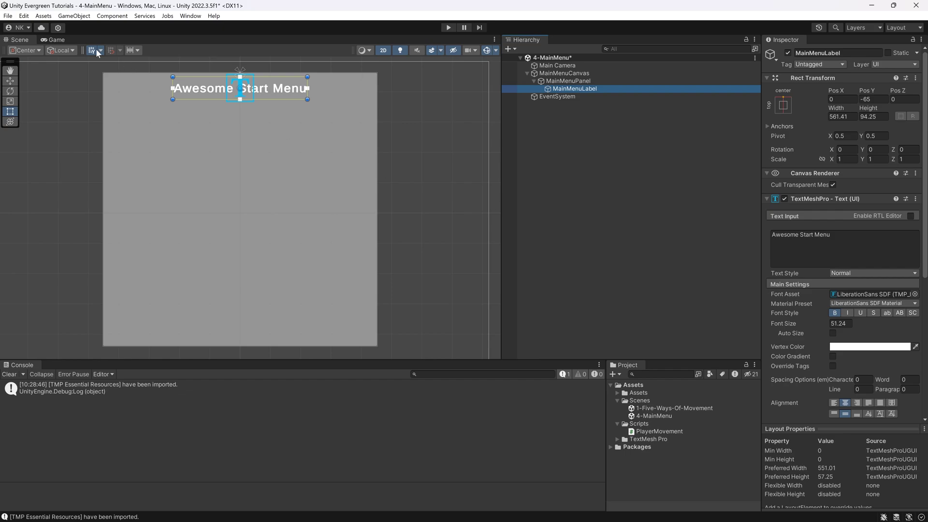
pyautogui.click(54, 40)
pyautogui.moveTo(501, 171); pyautogui.dragTo(552, 170)
# Add a TextMeshPro button as a child of MainMenuPanel.
pyautogui.click(620, 90)
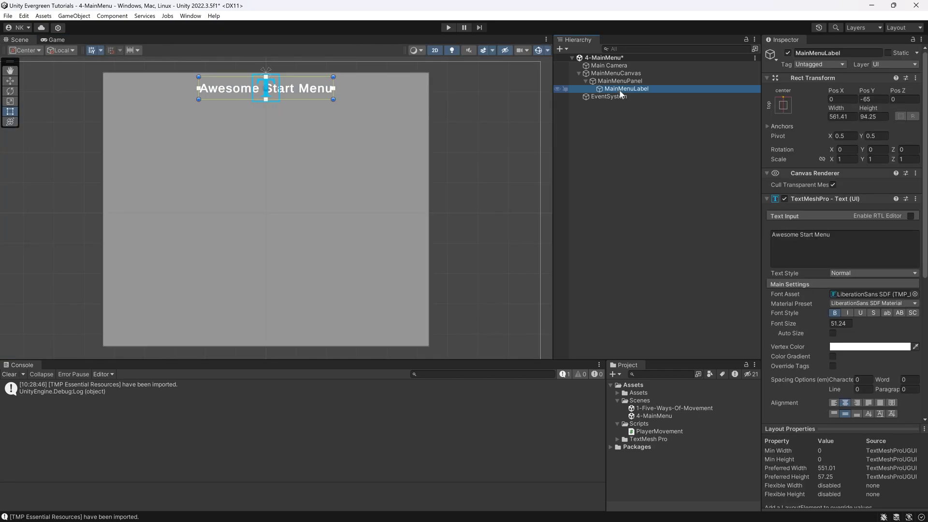
pyautogui.rightClick(628, 81)
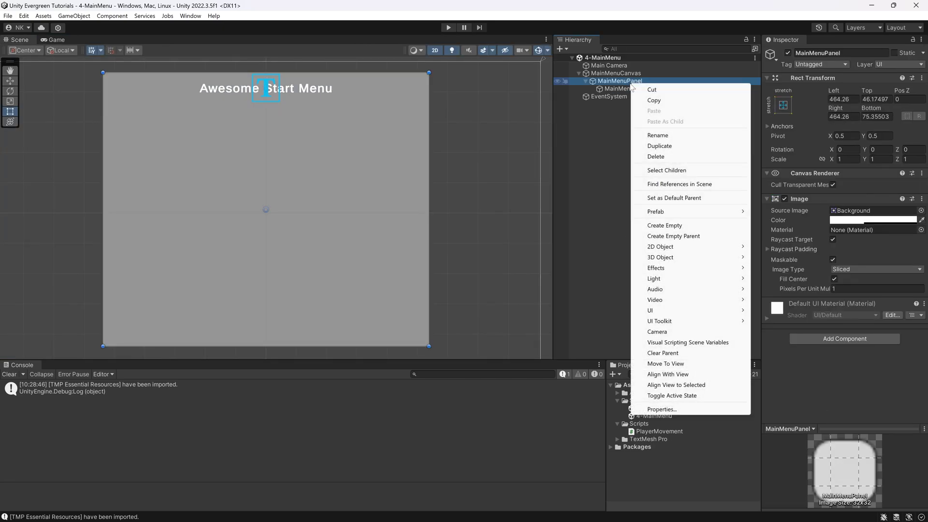
pyautogui.moveTo(672, 311)
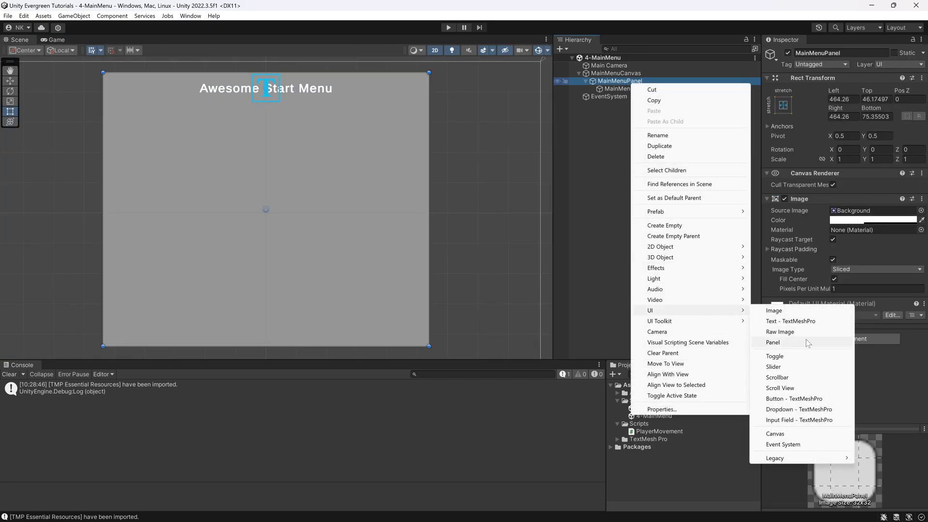
pyautogui.click(789, 399)
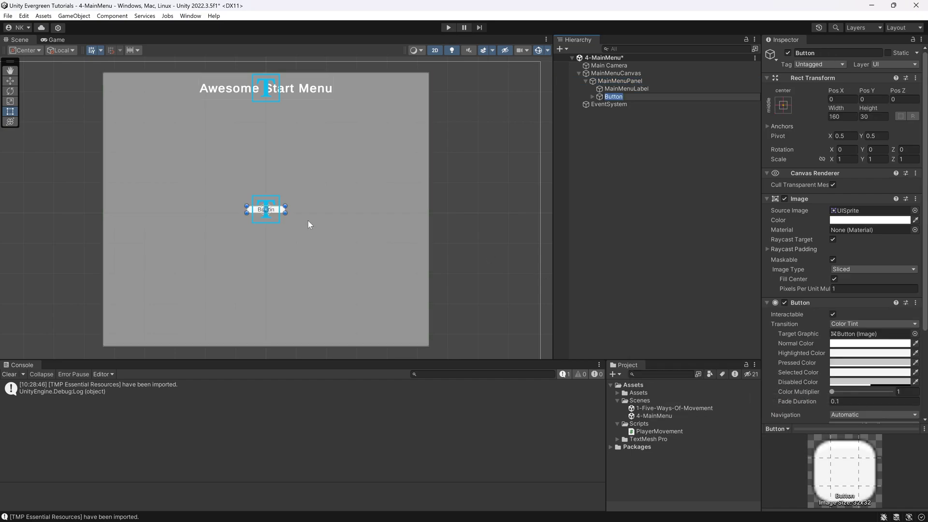
# Name the new button StartGameButton and rename its text child StartGameButtonText.
pyautogui.write('StartGameButton')
pyautogui.press('Return')
pyautogui.press('Right')
pyautogui.press('Down')
pyautogui.press('F2')
pyautogui.write('Start')
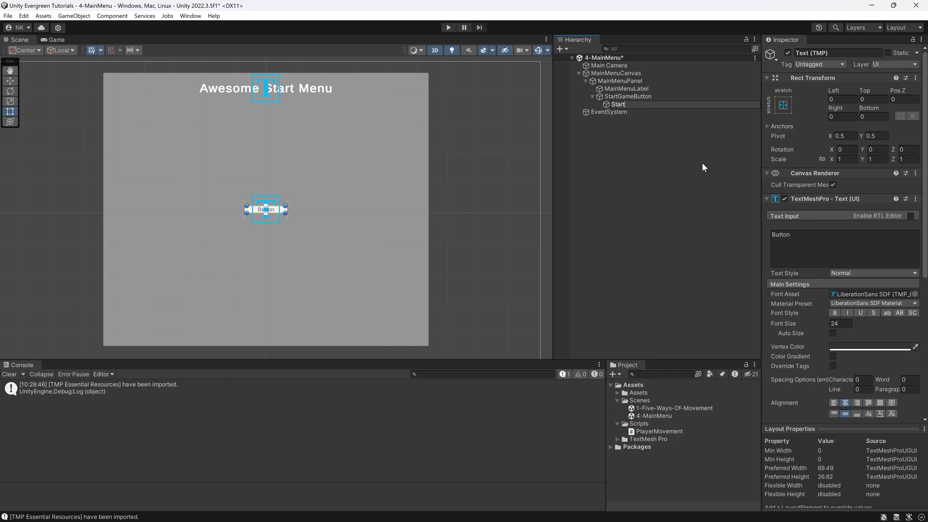
pyautogui.write('GameButtonText')
pyautogui.press('Return')
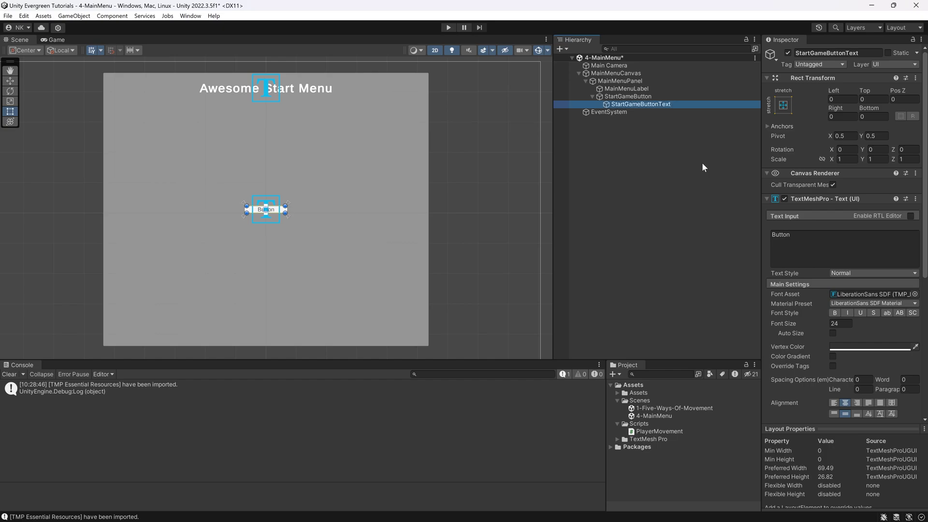
# Change the text shown on StartGameButton to Start Game.
pyautogui.doubleClick(781, 235)
pyautogui.write('STart Game')
pyautogui.click(378, 234)
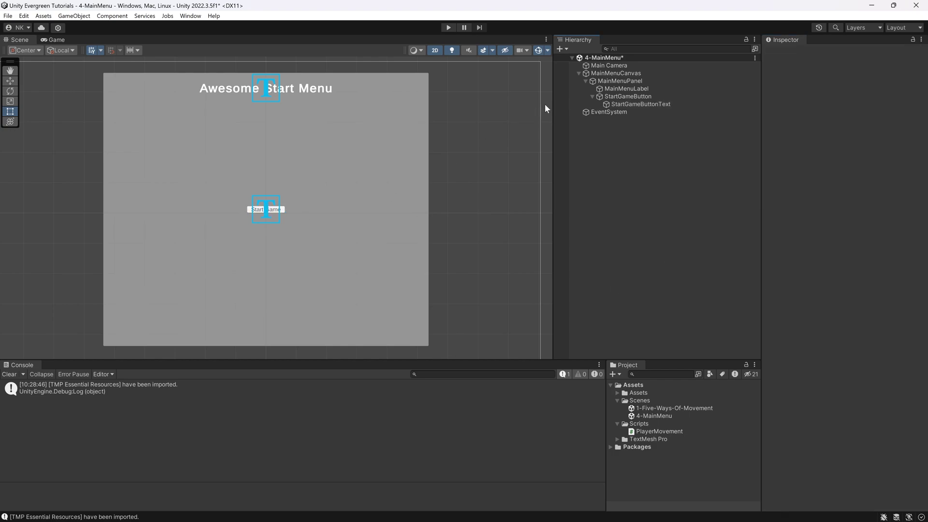
# Enlarge StartGameButton to about 438 by 111 at Pos Y 217 and increase its label's font size to fill it.
pyautogui.click(626, 97)
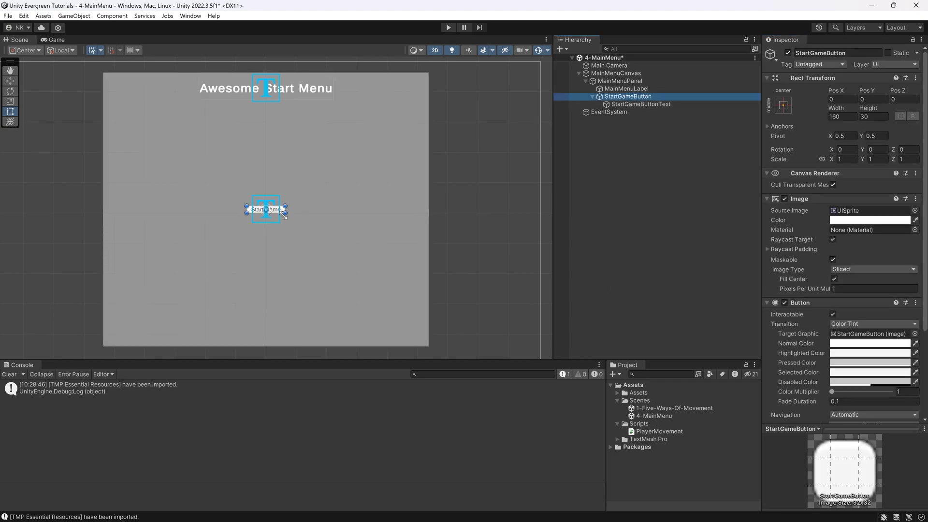
pyautogui.keyDown('alt'); pyautogui.moveTo(284, 216); pyautogui.dragTo(317, 159); pyautogui.keyUp('alt')
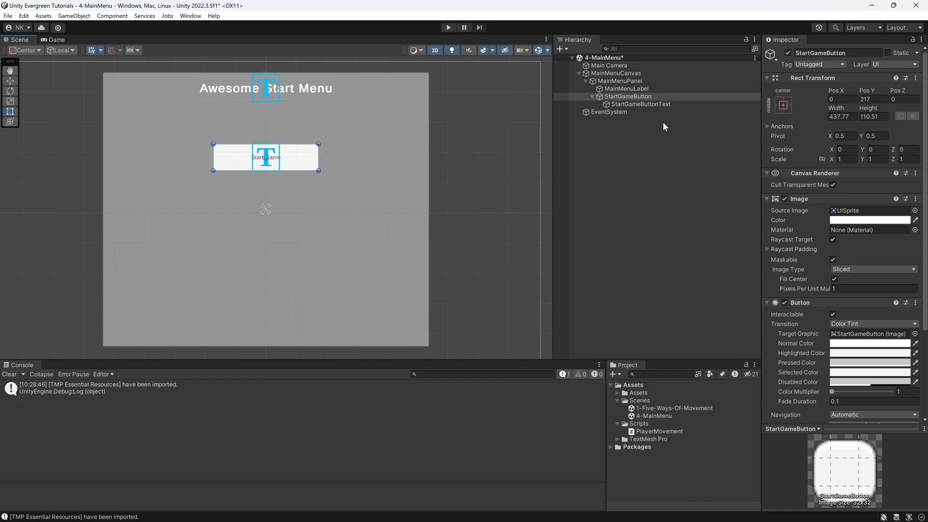
pyautogui.click(642, 104)
pyautogui.moveTo(785, 324); pyautogui.dragTo(805, 322)
pyautogui.click(682, 292)
pyautogui.click(300, 169)
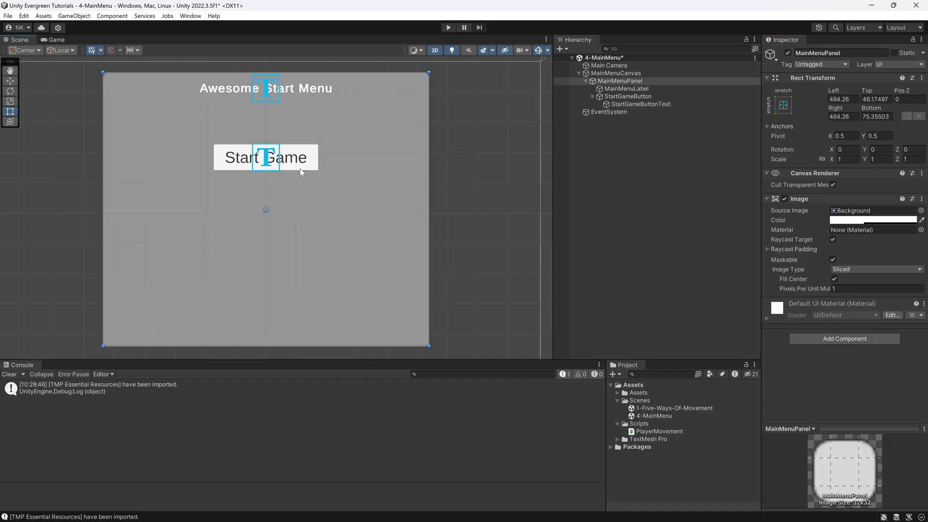
# Resize StartGameButton to about 591 by 175 at Pos Y 165 and make its label bold at font size 92.8.
pyautogui.click(627, 97)
pyautogui.keyDown('alt'); pyautogui.moveTo(318, 170); pyautogui.dragTo(332, 171); pyautogui.keyUp('alt')
pyautogui.click(318, 174)
pyautogui.moveTo(809, 320); pyautogui.dragTo(857, 319)
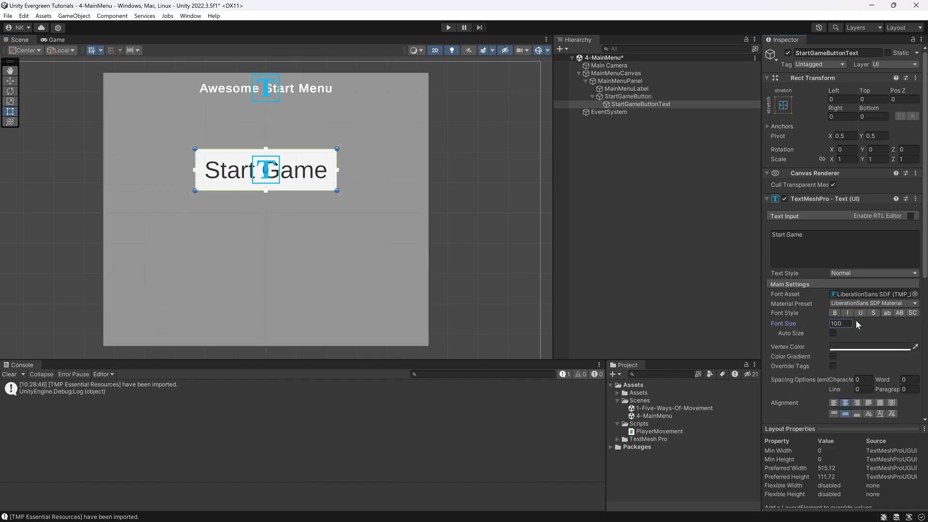
pyautogui.click(610, 200)
pyautogui.hotkey('ctrl', 'z')
pyautogui.click(641, 191)
# Duplicate StartGameButton within MainMenuPanel and rename the copy CreditsButton.
pyautogui.click(647, 106)
pyautogui.click(648, 99)
pyautogui.click(592, 96)
pyautogui.hotkey('ctrl', 'd')
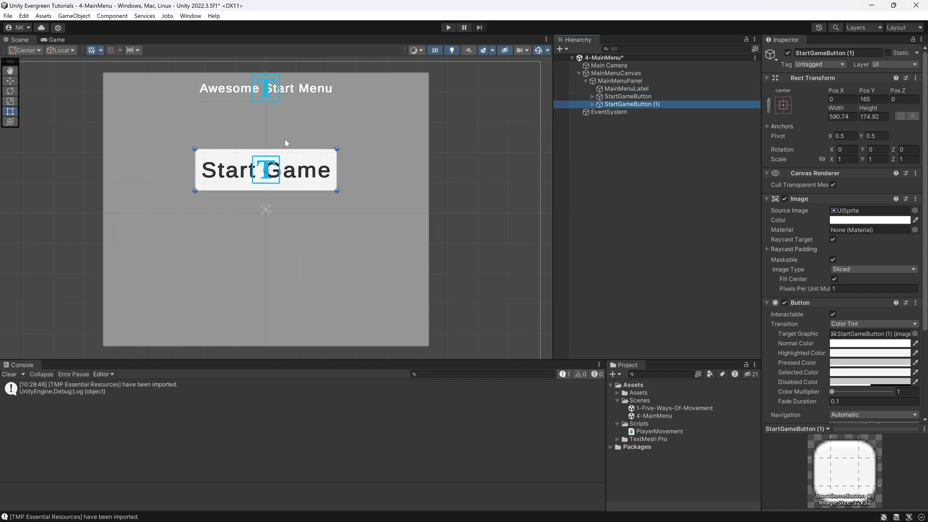
pyautogui.hotkey('ctrl', 'z')
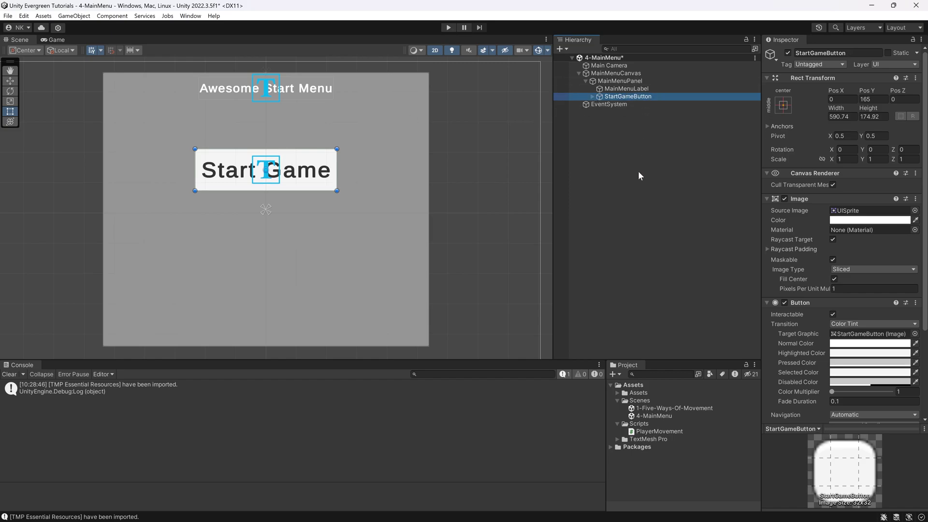
pyautogui.hotkey('ctrl', 'd')
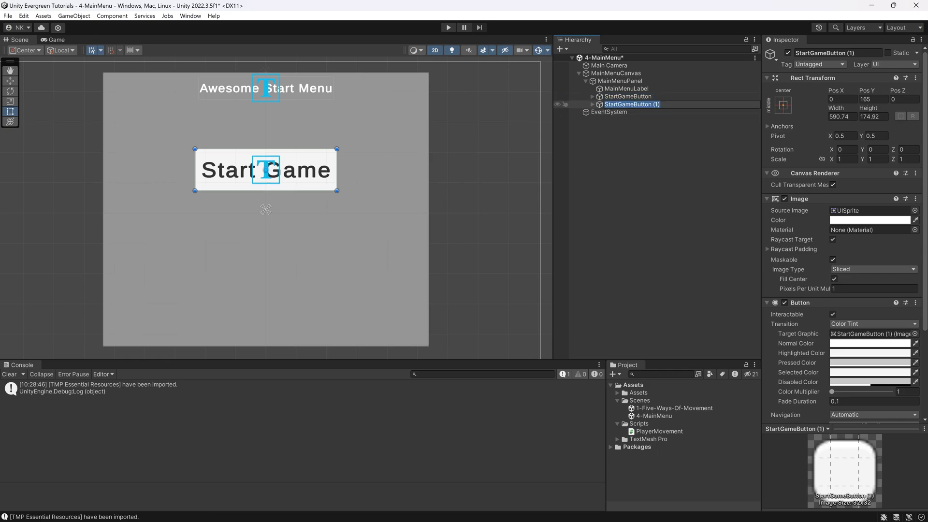
pyautogui.write('Credits')
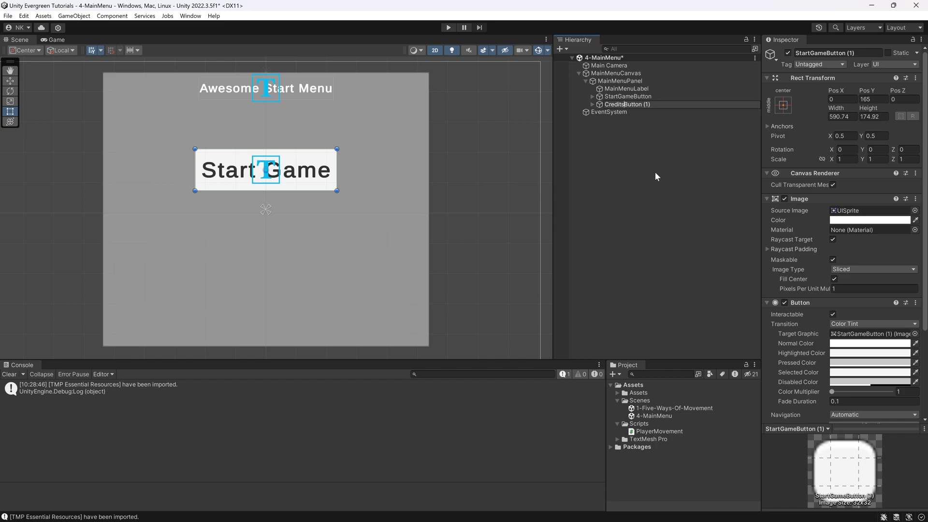
pyautogui.press('Delete')
pyautogui.press('Delete')
pyautogui.press('Delete')
pyautogui.press('Delete')
pyautogui.press('Return')
# Rename the text child of CreditsButton to CreditsButtonText.
pyautogui.click(591, 104)
pyautogui.click(627, 113)
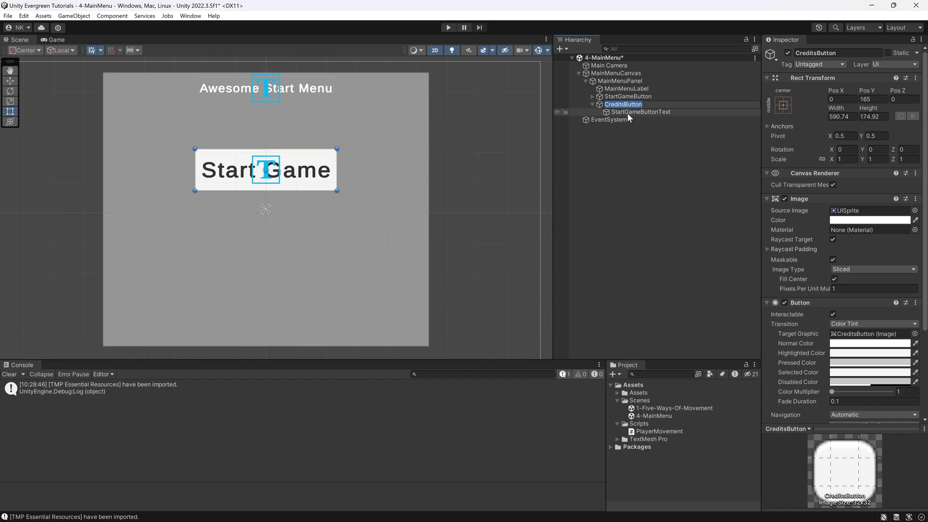
pyautogui.click(640, 112)
pyautogui.write('CreditsButtonText')
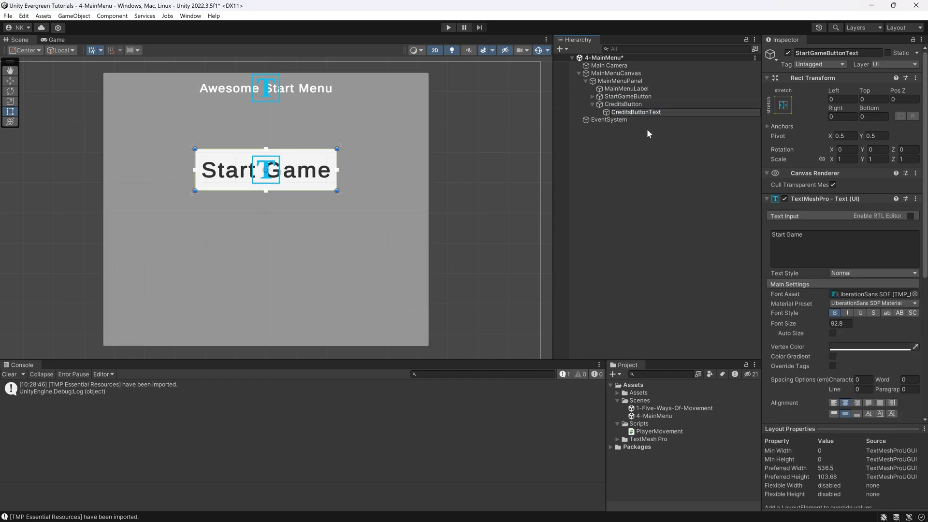
pyautogui.press('Return')
# Move CreditsButton below StartGameButton to Pos Y -44 and set its label text to Credits.
pyautogui.click(623, 104)
pyautogui.moveTo(294, 175); pyautogui.dragTo(294, 226)
pyautogui.click(636, 112)
pyautogui.click(797, 237)
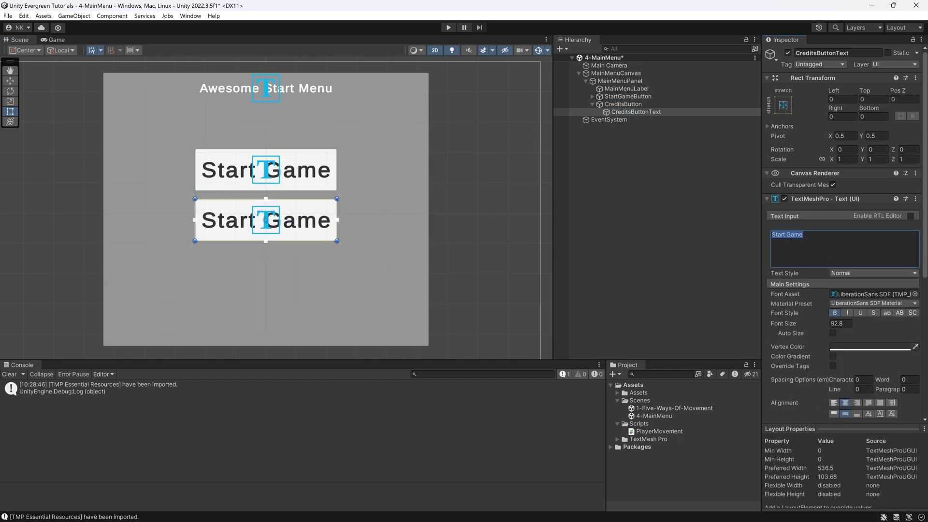
pyautogui.write('Credits')
# Place a duplicate of CreditsButton beneath it at Pos Y -255 and rename the copy OptionsButton.
pyautogui.click(623, 104)
pyautogui.hotkey('ctrl', 'd')
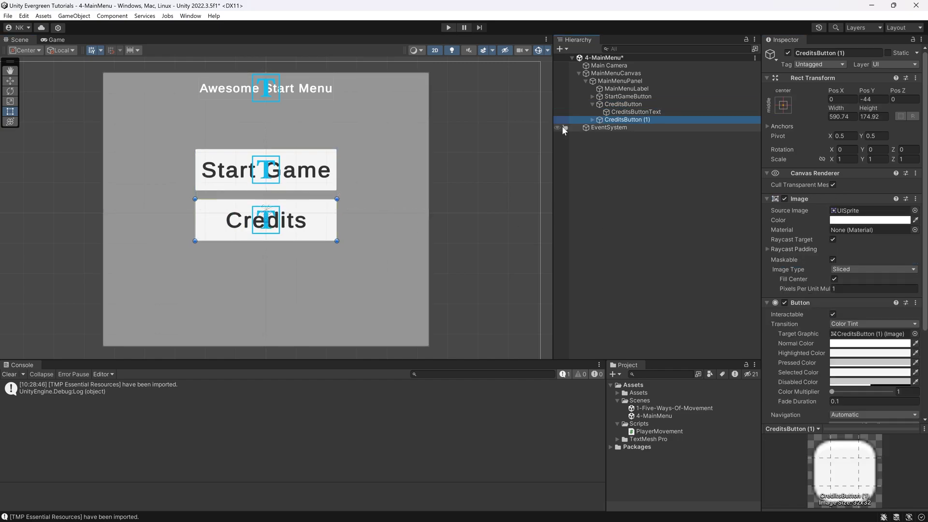
pyautogui.moveTo(307, 221); pyautogui.dragTo(308, 272)
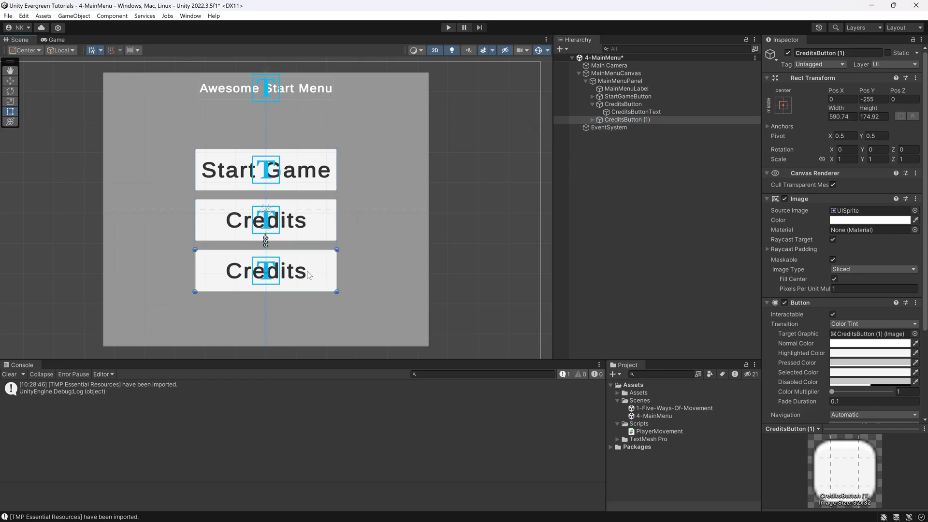
pyautogui.click(618, 121)
pyautogui.write('OptionsButton')
pyautogui.press('Return')
# Rename the text child of OptionsButton to OptionsButtonText and set its text to Options.
pyautogui.click(592, 120)
pyautogui.click(636, 127)
pyautogui.click(650, 127)
pyautogui.write('OptionsButtonText')
pyautogui.press('Return')
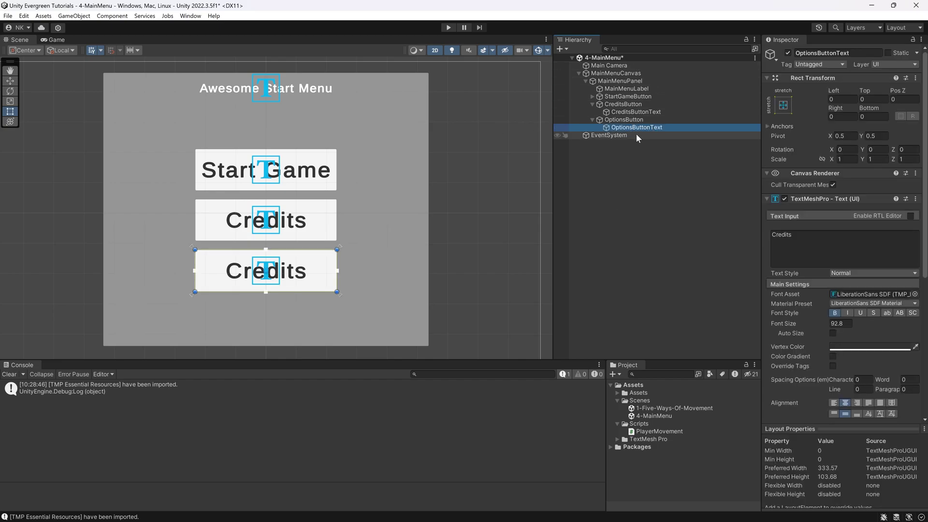
pyautogui.click(625, 119)
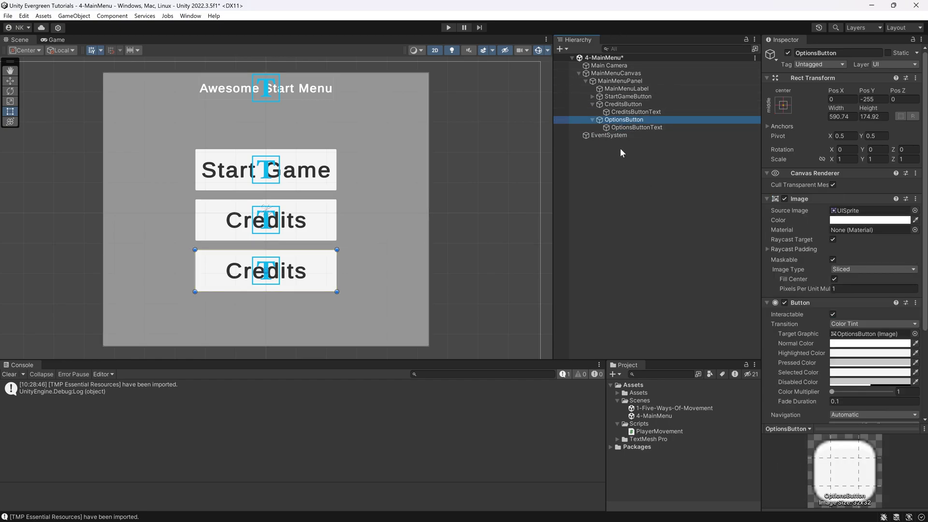
pyautogui.click(636, 127)
pyautogui.doubleClick(781, 235)
pyautogui.write('Options')
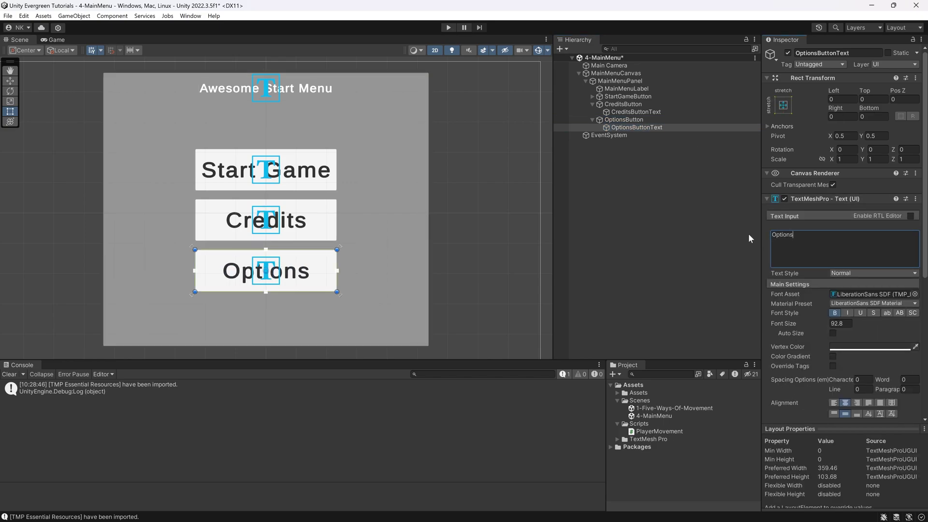
# Duplicate OptionsButton as QuitButton and place the copy below it at about Pos Y -462, shrunk to about 454 by 123.
pyautogui.click(627, 121)
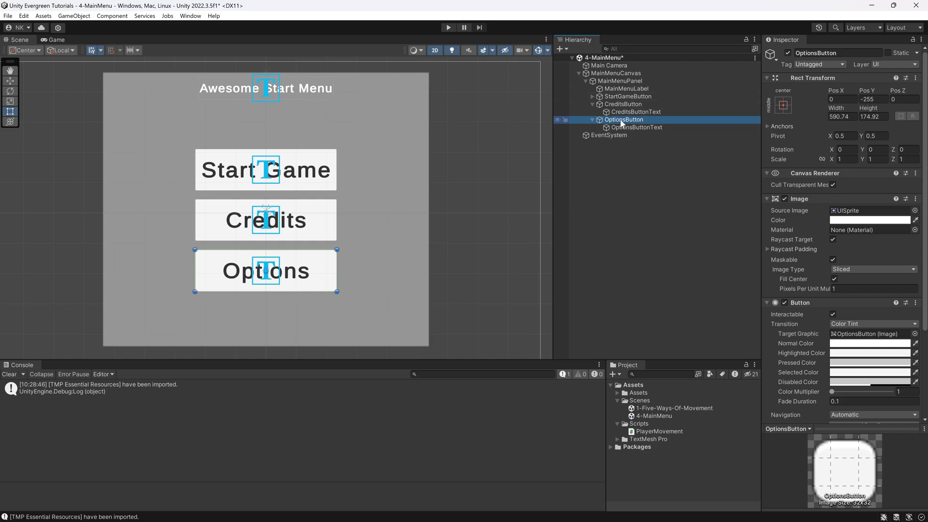
pyautogui.click(592, 119)
pyautogui.hotkey('ctrl', 'd')
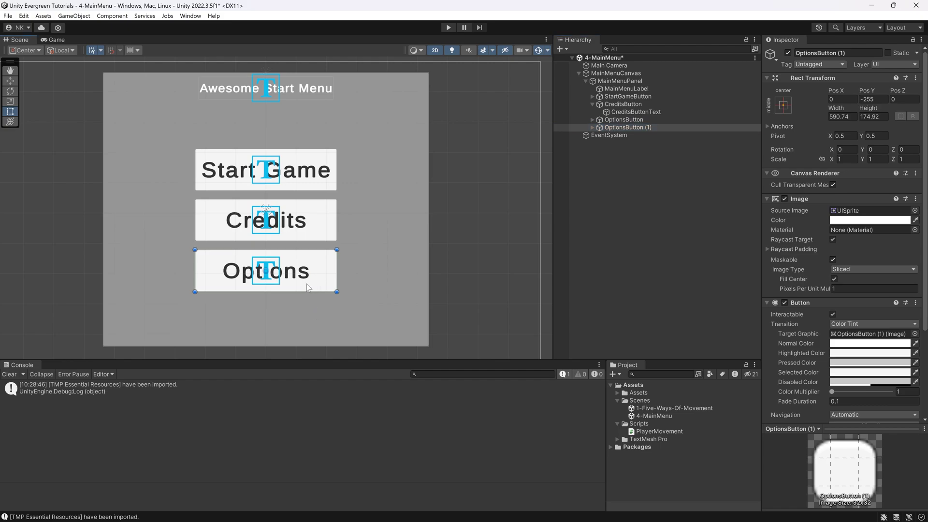
pyautogui.click(628, 127)
pyautogui.write('Ex')
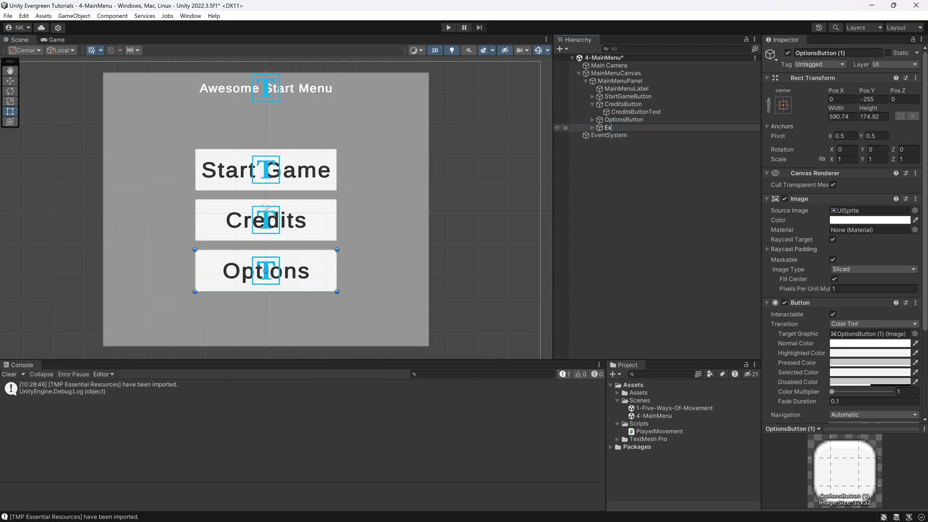
pyautogui.write('itButton')
pyautogui.moveTo(286, 282); pyautogui.dragTo(285, 333)
pyautogui.keyDown('alt'); pyautogui.moveTo(336, 300); pyautogui.dragTo(320, 306); pyautogui.keyUp('alt')
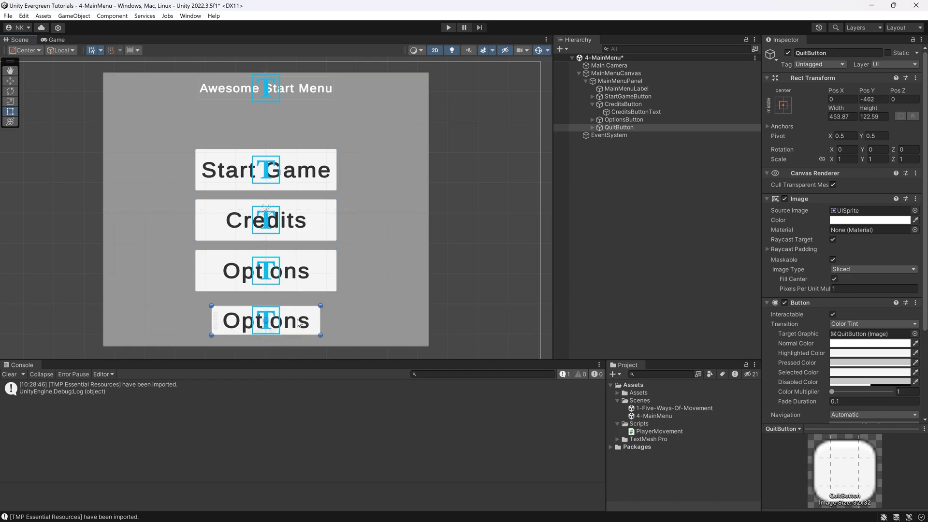
# Rename the text child of QuitButton to QuitButtonText and set its text to Quit Game.
pyautogui.click(593, 127)
pyautogui.click(643, 135)
pyautogui.hotkey('shift', 'Home')
pyautogui.write('QuitButton')
pyautogui.press('Return')
pyautogui.click(844, 246)
pyautogui.write('Quit ')
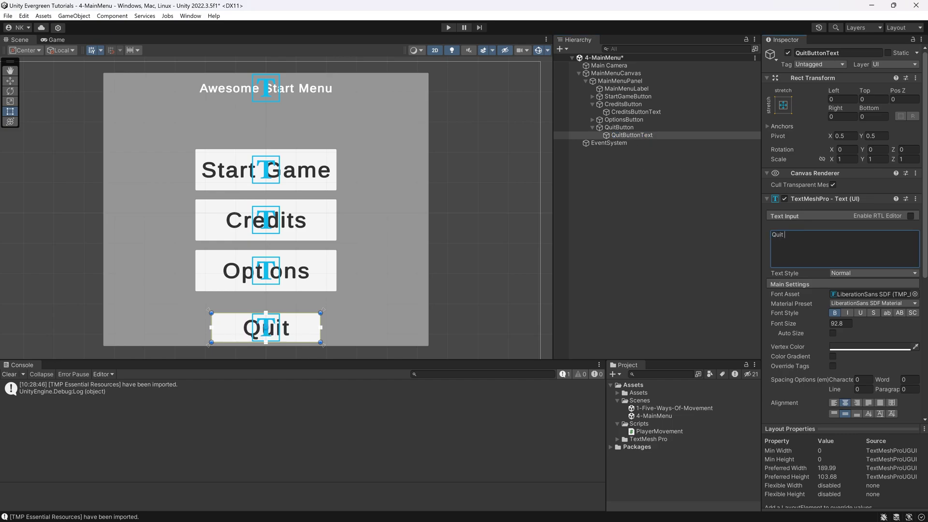
pyautogui.write('Game')
# Reduce the Quit Game label's font size and shrink QuitButton to about 393 by 86 at Pos Y -506.
pyautogui.moveTo(797, 320); pyautogui.dragTo(756, 330)
pyautogui.click(619, 127)
pyautogui.moveTo(321, 313); pyautogui.dragTo(296, 338)
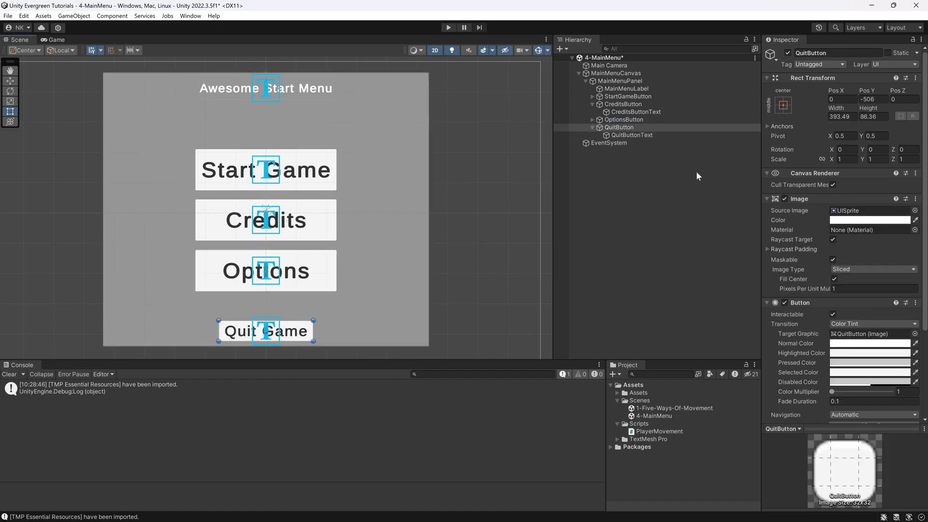
# Anchor QuitButton to the bottom centre of MainMenuPanel, keeping its current placement.
pyautogui.click(786, 100)
pyautogui.click(838, 223)
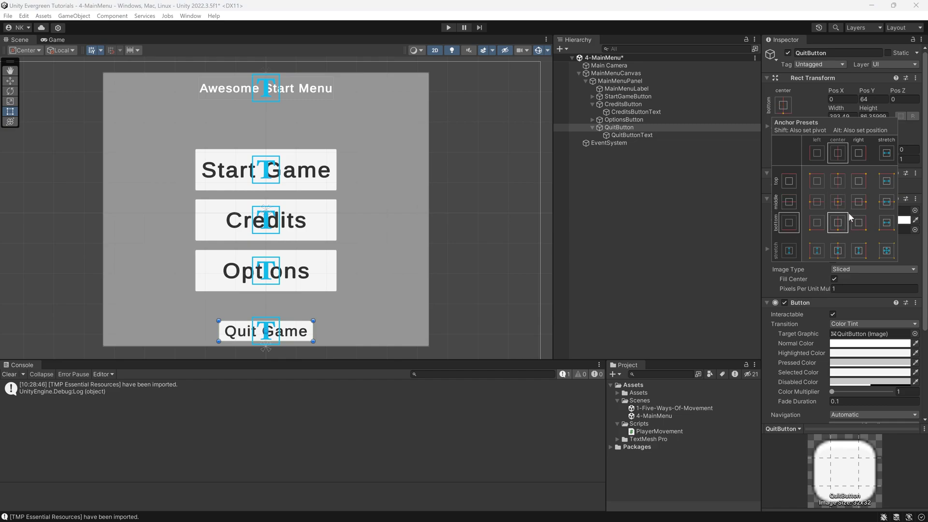
pyautogui.click(647, 285)
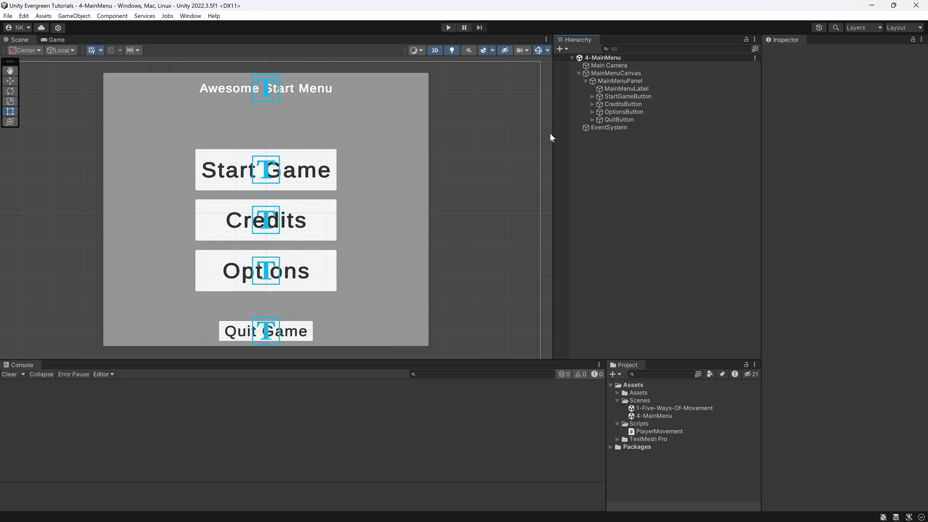
pyautogui.click(647, 97)
pyautogui.click(620, 120)
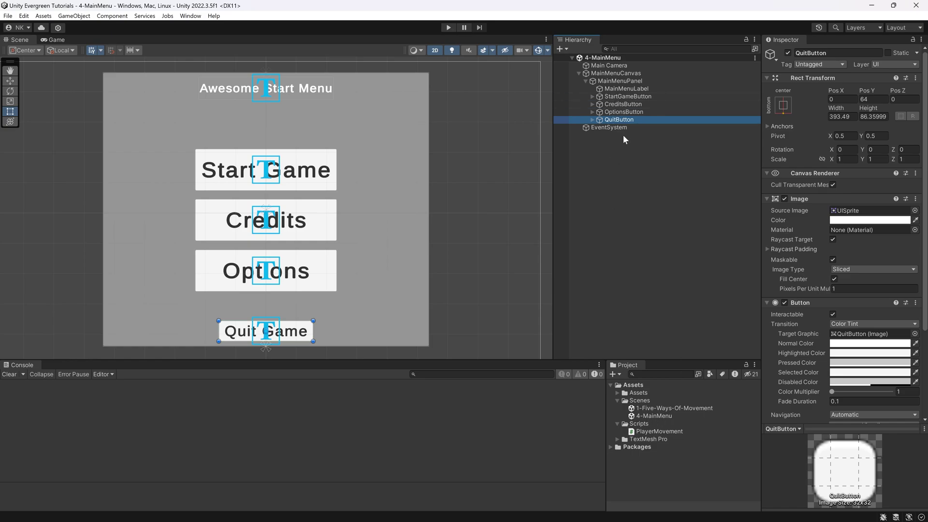
# Create a C# script named MainMenu in the Scripts folder and open it in Visual Studio.
pyautogui.click(638, 424)
pyautogui.rightClick(640, 427)
pyautogui.moveTo(725, 167)
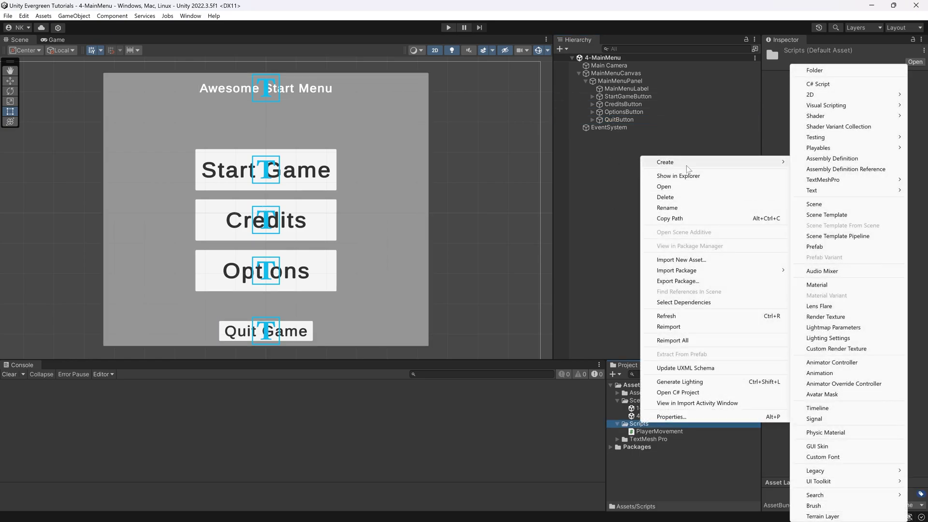
pyautogui.click(809, 84)
pyautogui.write('MainMenu')
pyautogui.press('Return')
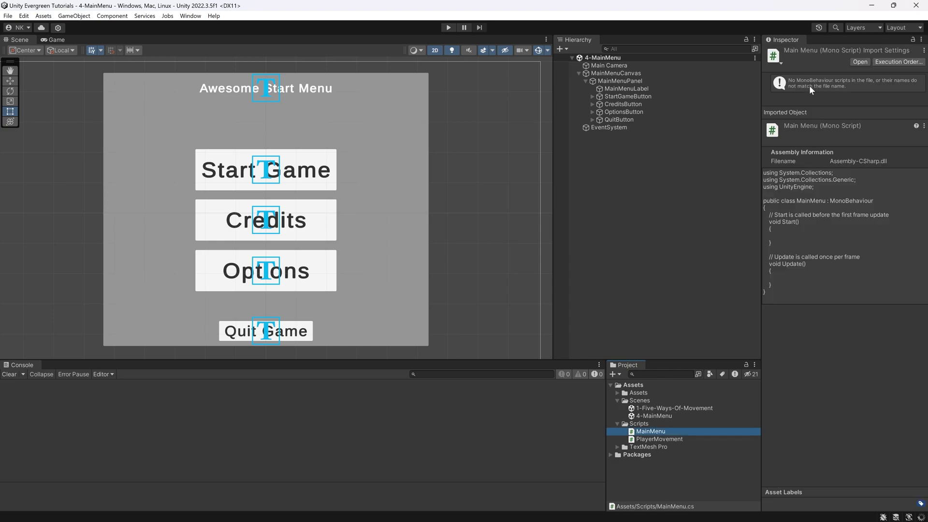
pyautogui.press('Return')
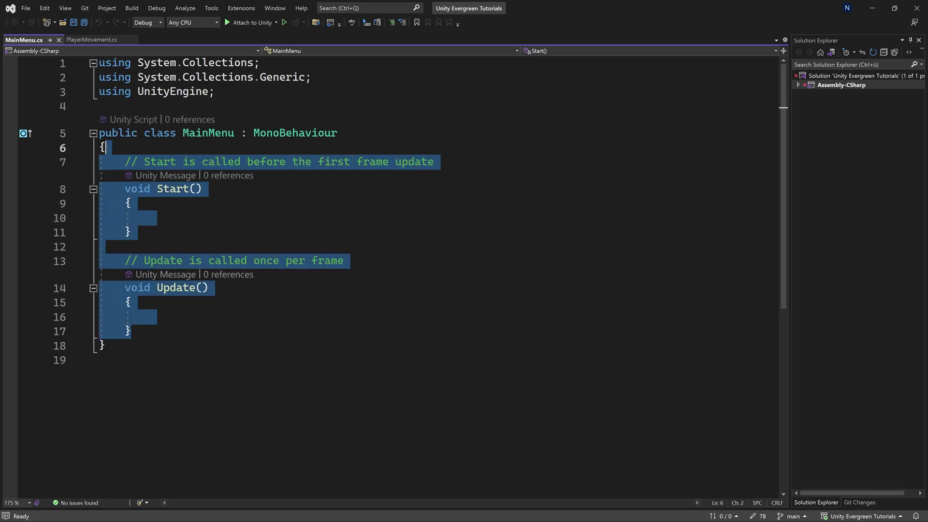
# Replace the default Start and Update methods with empty public void methods StartGame() and QuitGame().
pyautogui.press('Delete')
pyautogui.write('public void StartGame((')
pyautogui.press('BackSpace')
pyautogui.press('Return')
pyautogui.write('{')
pyautogui.press('Return')
pyautogui.press('Down')
pyautogui.press('End')
pyautogui.press('Return')
pyautogui.press('Return')
pyautogui.write('public void QuitGame()')
pyautogui.press('Return')
pyautogui.write('{')
pyautogui.press('Return')
# Begin a SceneManager statement inside StartGame() and import the UnityEngine.SceneManagement namespace with it.
pyautogui.click(151, 204)
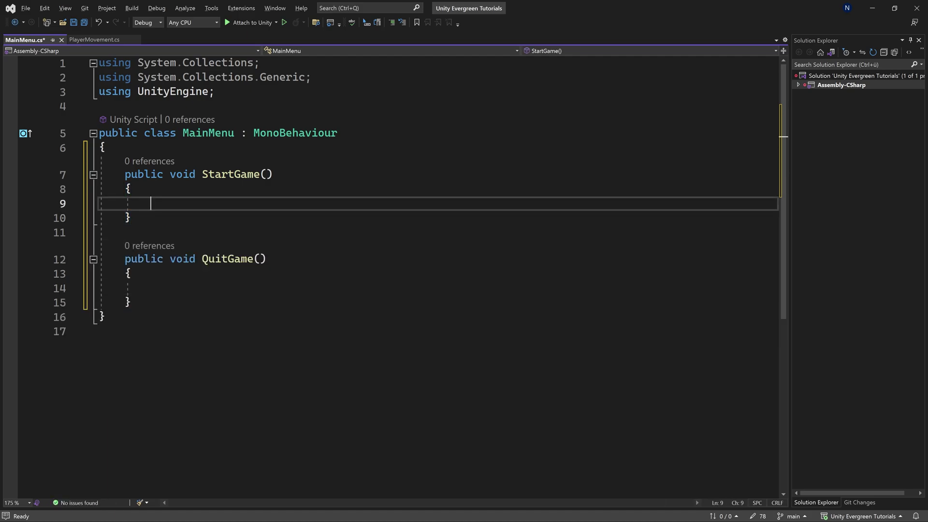
pyautogui.write('Scenem')
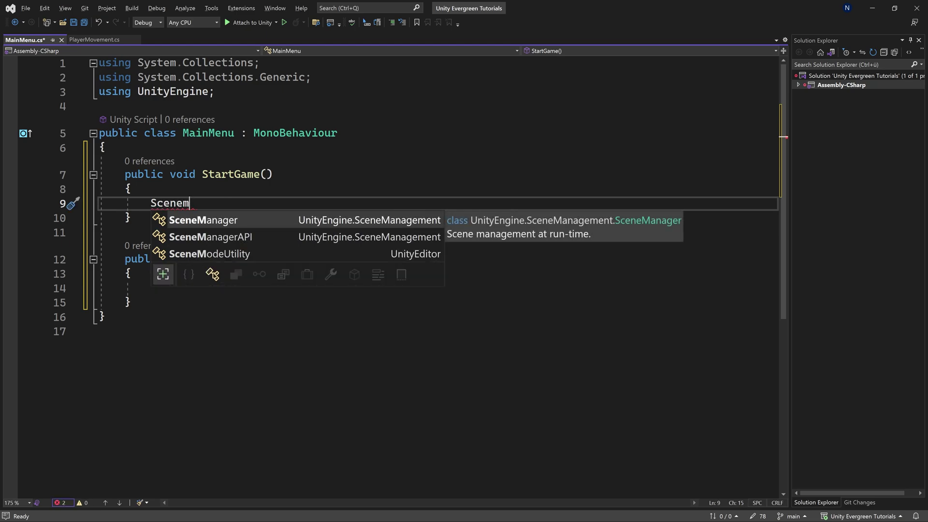
pyautogui.press('Tab')
pyautogui.click(318, 106)
pyautogui.click(229, 218)
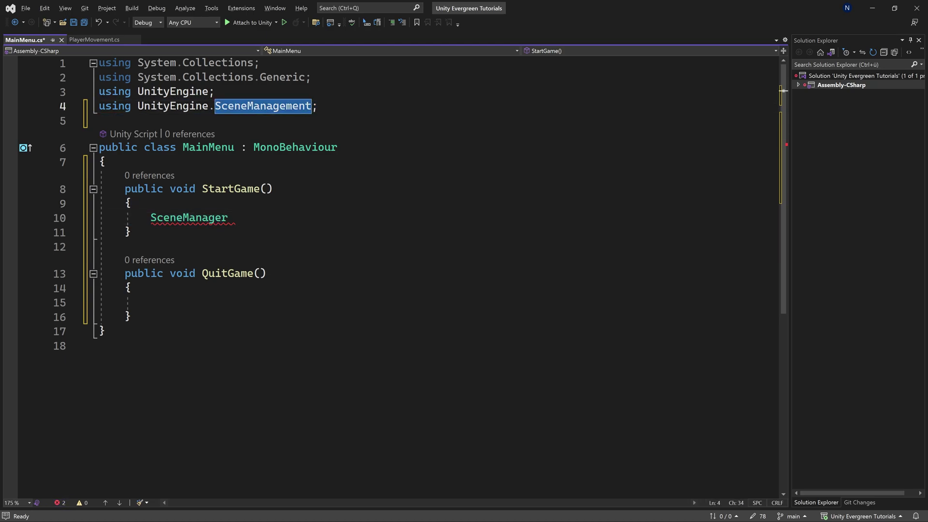
# Extend the SceneManager statement in StartGame() with a LoadScene() call and look through its overloads.
pyautogui.write('.load')
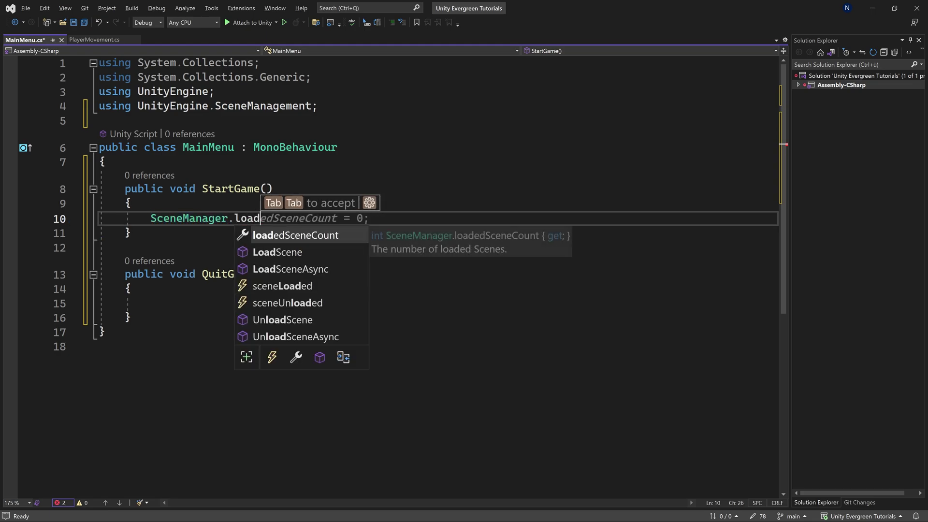
pyautogui.press('Down')
pyautogui.press('Tab')
pyautogui.write('(')
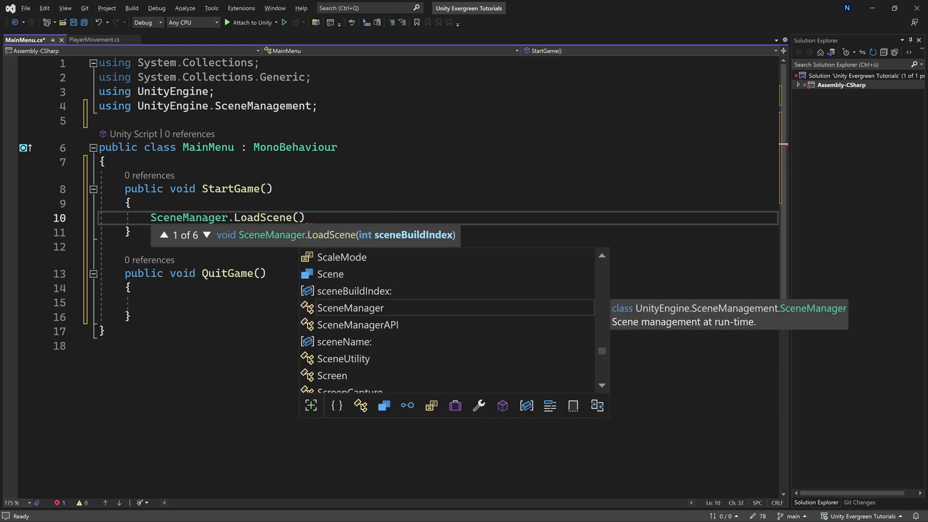
pyautogui.click(207, 236)
pyautogui.click(207, 236)
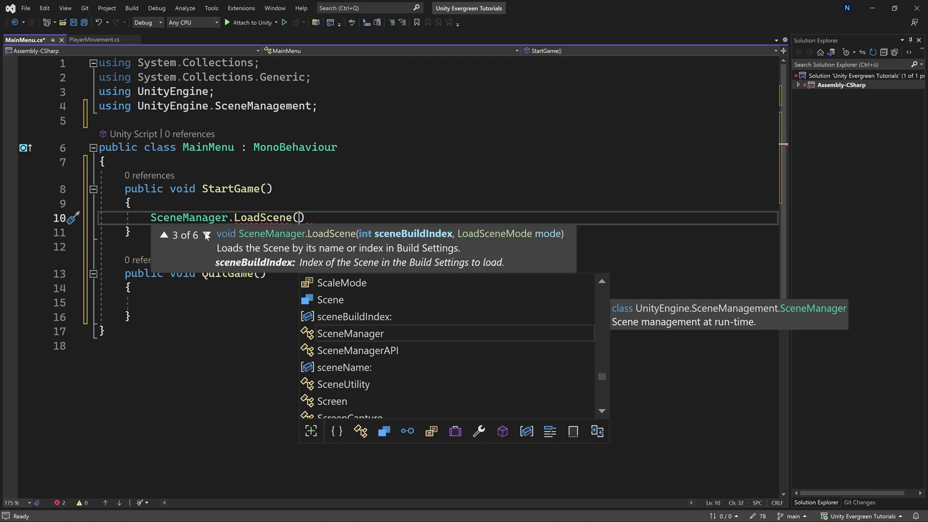
pyautogui.click(207, 235)
pyautogui.click(164, 235)
pyautogui.press('Escape')
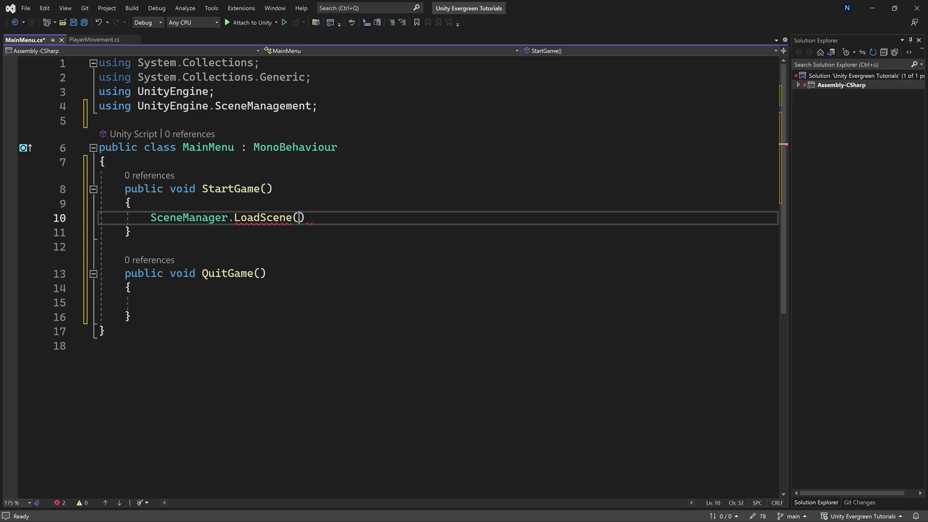
# Pass SceneManager.GetActiveScene().buildIndex + 1 as the LoadScene argument and end the statement with a semicolon.
pyautogui.write('SceneManager.acti')
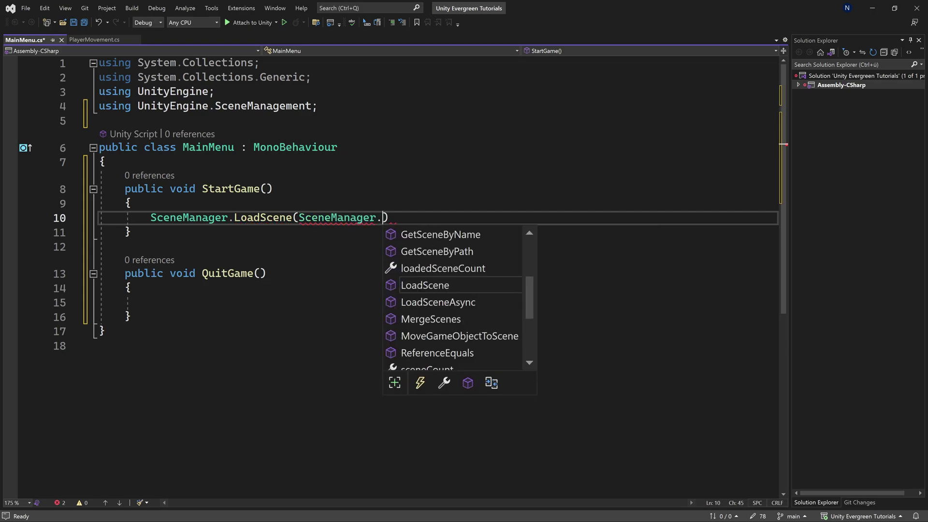
pyautogui.press('Up')
pyautogui.press('Tab')
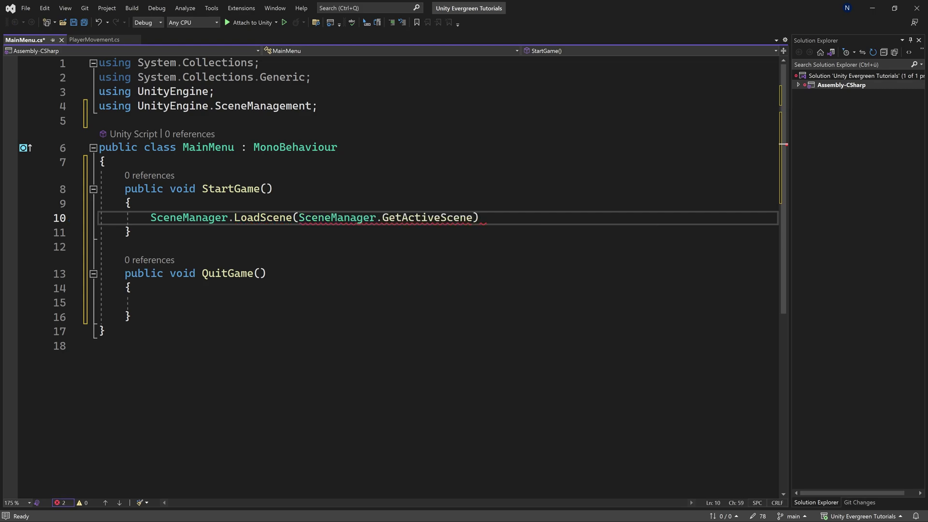
pyautogui.write('().buildIndex + 1);')
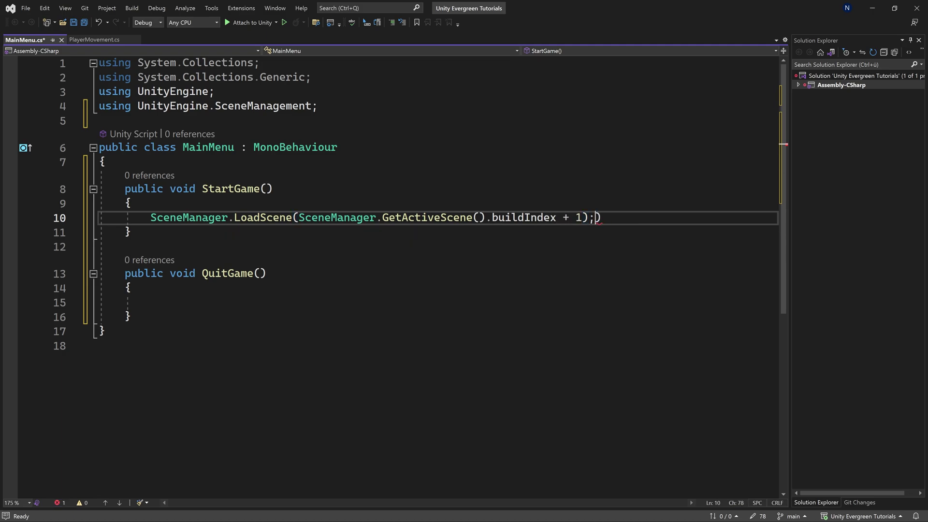
pyautogui.moveTo(595, 218)
pyautogui.mouseDown()
pyautogui.moveTo(151, 217)
pyautogui.moveTo(595, 218)
pyautogui.mouseUp()
pyautogui.click(273, 188)
pyautogui.click(596, 218)
# Add Application.Quit(); to the body of QuitGame() and save the script.
pyautogui.click(132, 288)
pyautogui.click(151, 303)
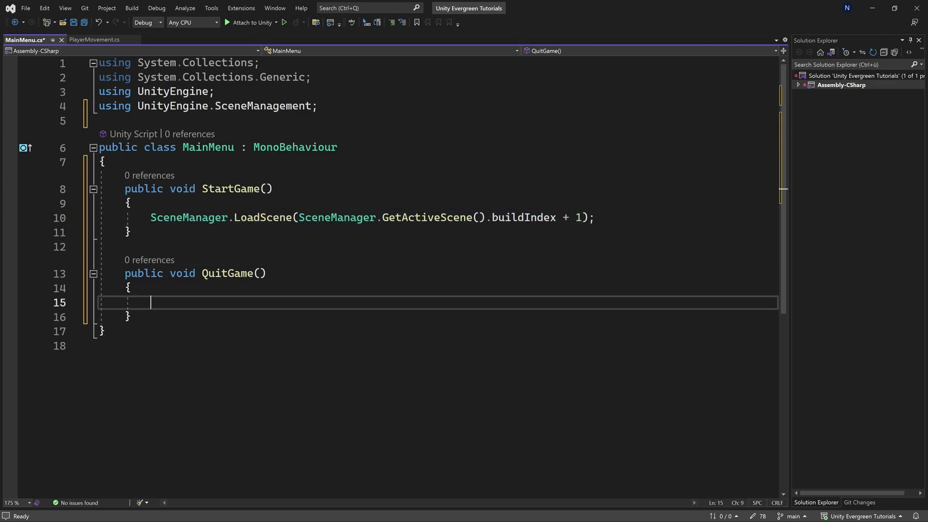
pyautogui.click(232, 273)
pyautogui.click(151, 302)
pyautogui.write('Appli')
pyautogui.press('Tab')
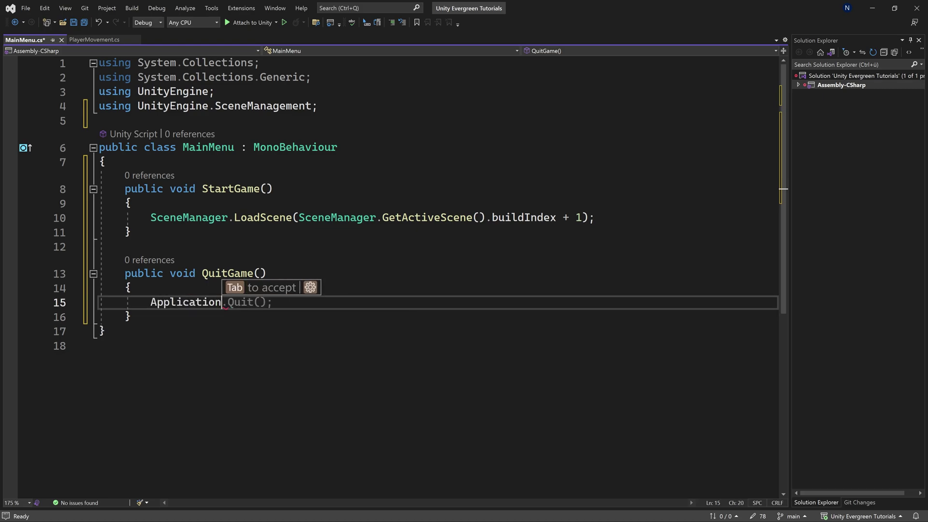
pyautogui.press('Tab')
pyautogui.hotkey('ctrl', 's')
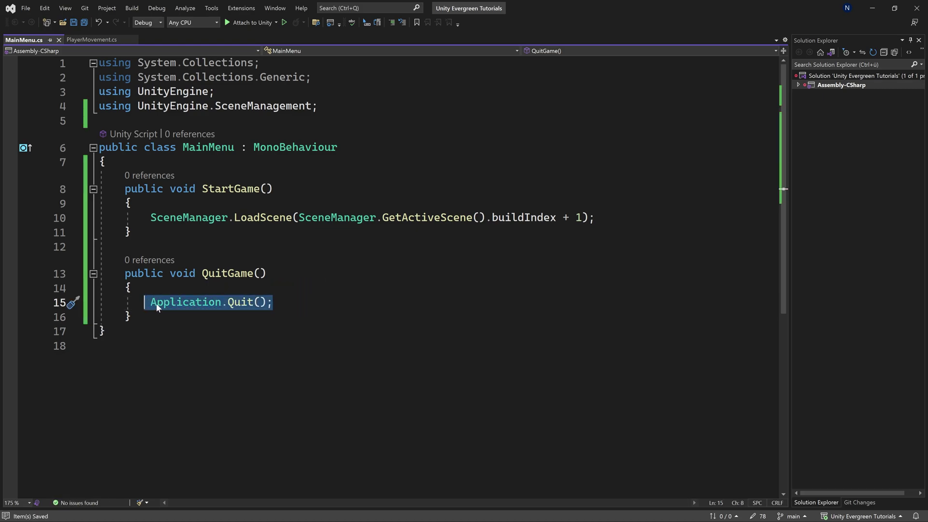
pyautogui.hotkey('shift', 'Up')
pyautogui.hotkey('shift', 'Up')
pyautogui.hotkey('shift', 'Up')
pyautogui.press('Escape')
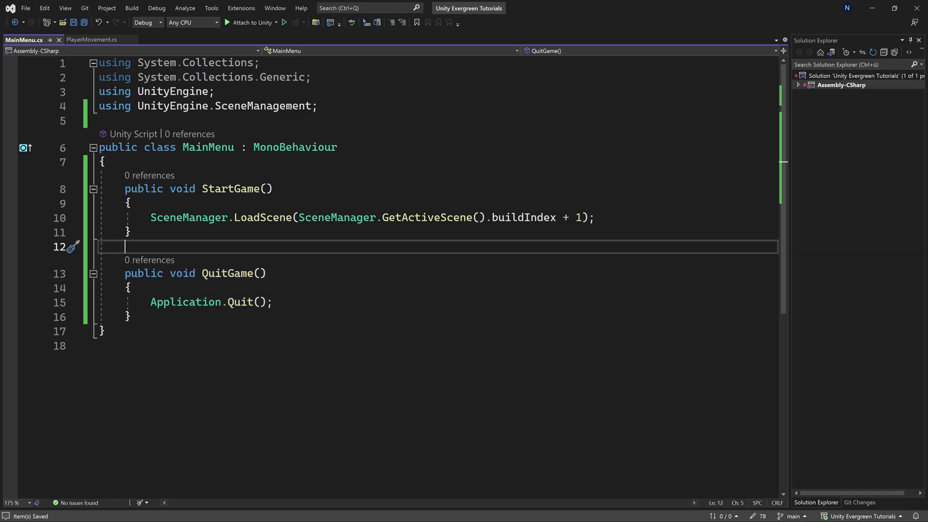
pyautogui.click(131, 287)
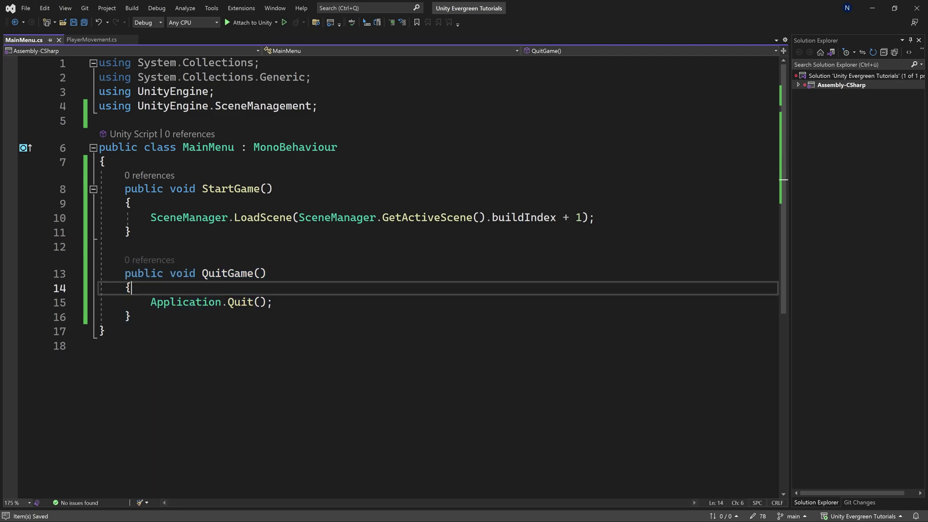
# Switch to Unity, attach the MainMenu script to MainMenuCanvas, and save and play the scene.
pyautogui.click(872, 8)
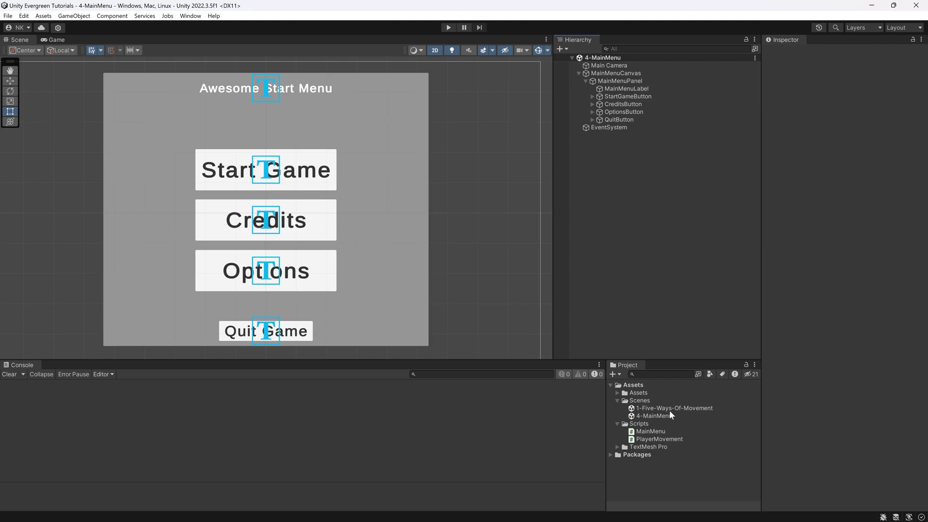
pyautogui.click(630, 74)
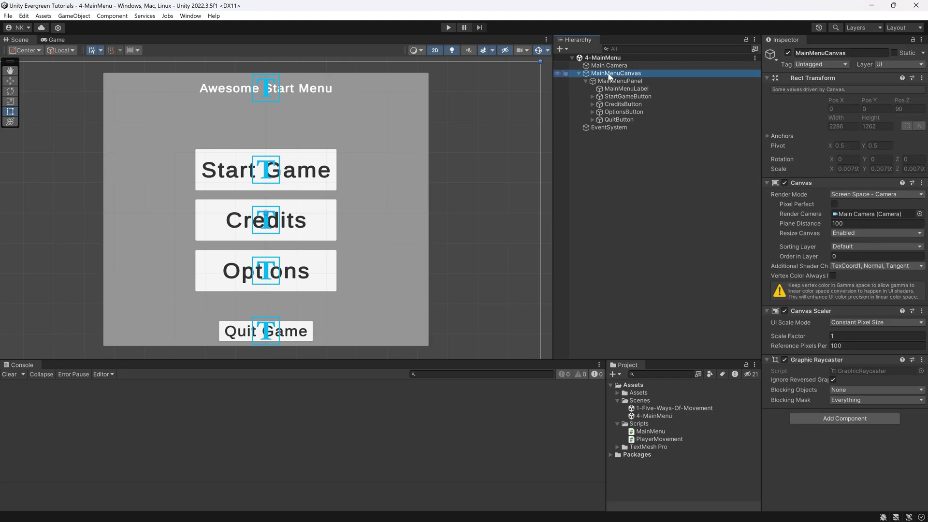
pyautogui.moveTo(650, 433); pyautogui.dragTo(615, 73)
pyautogui.click(767, 311)
pyautogui.click(767, 321)
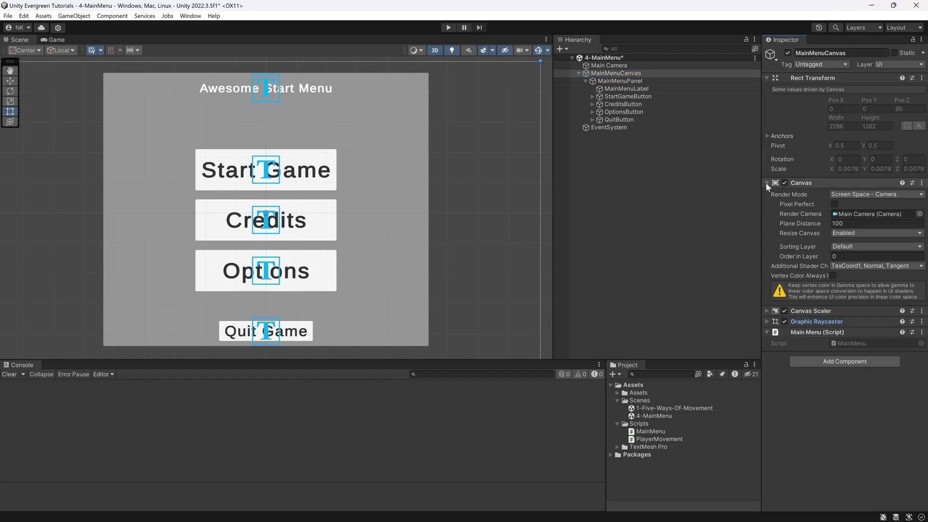
pyautogui.click(767, 183)
pyautogui.click(679, 320)
pyautogui.hotkey('ctrl', 's')
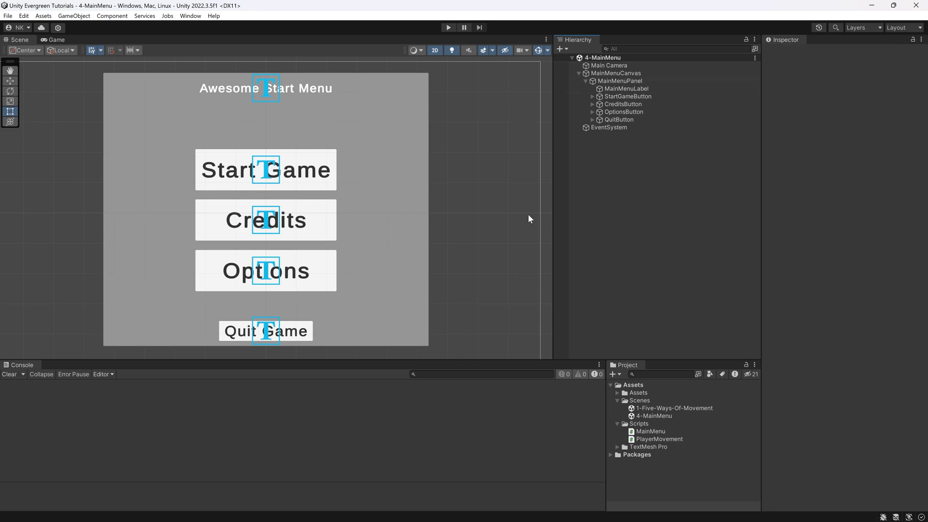
pyautogui.click(449, 27)
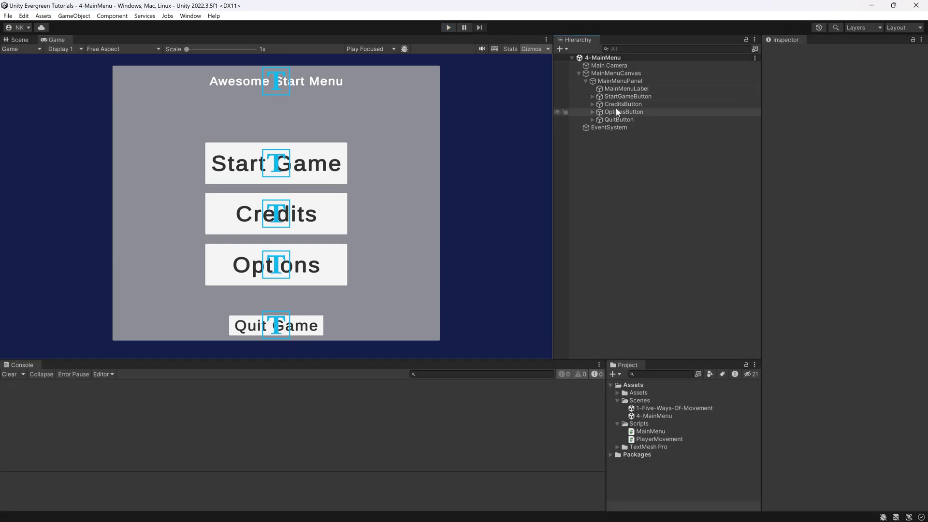
# Add an On Click event to StartGameButton that targets MainMenuCanvas and calls MainMenu.StartGame().
pyautogui.click(627, 97)
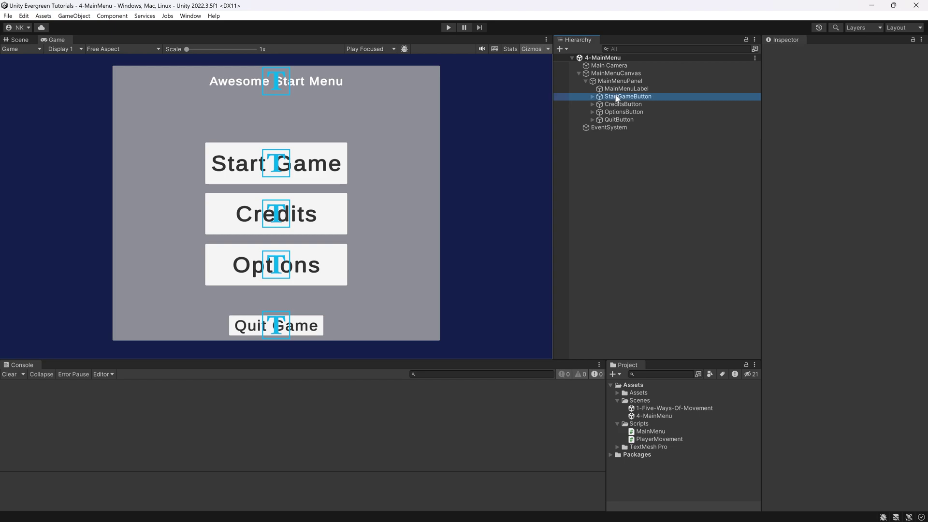
pyautogui.scroll(-6, 805, 206)
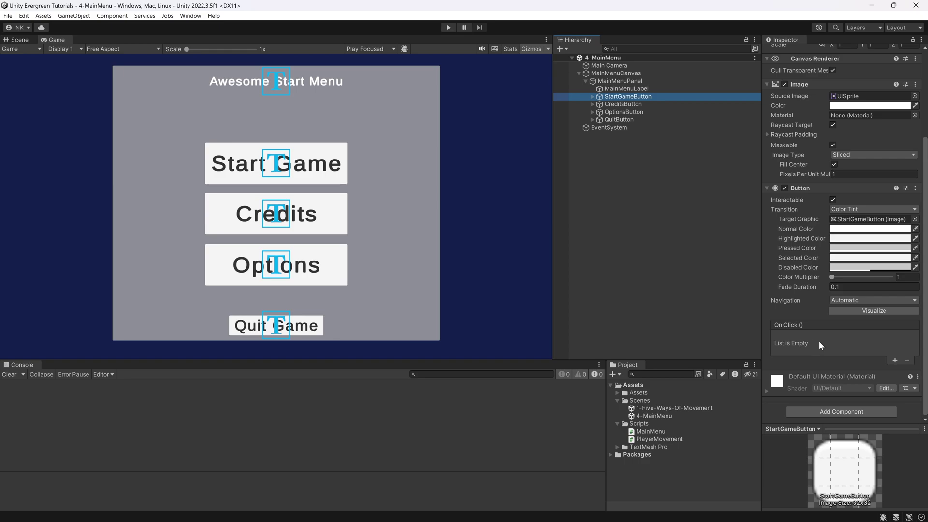
pyautogui.click(895, 360)
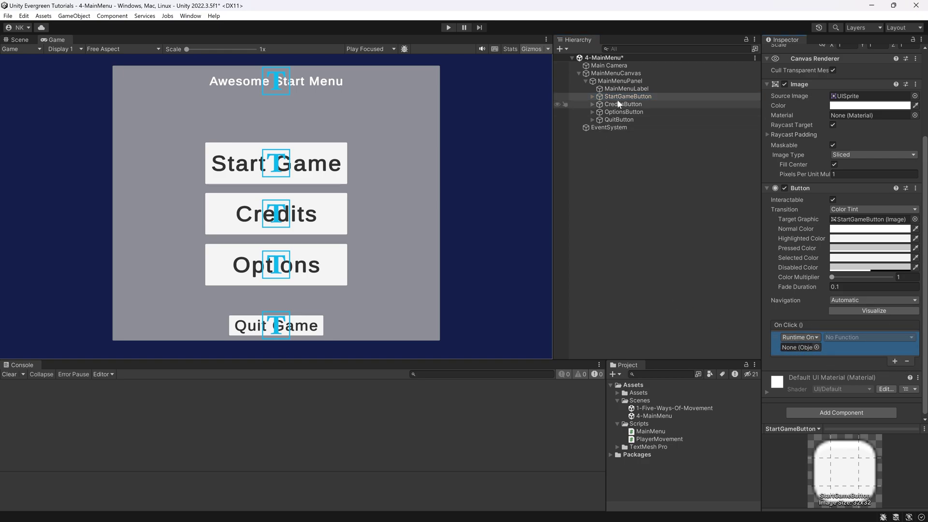
pyautogui.moveTo(615, 76); pyautogui.dragTo(802, 344)
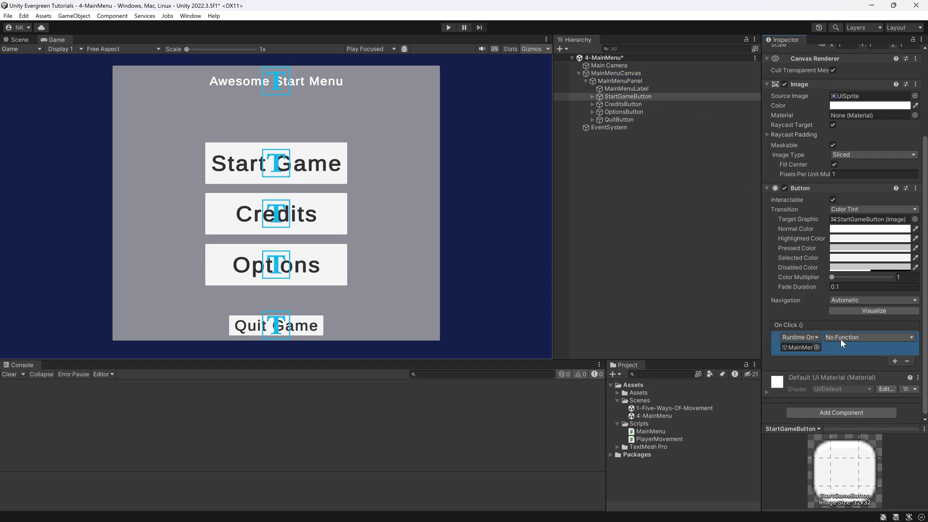
pyautogui.click(853, 338)
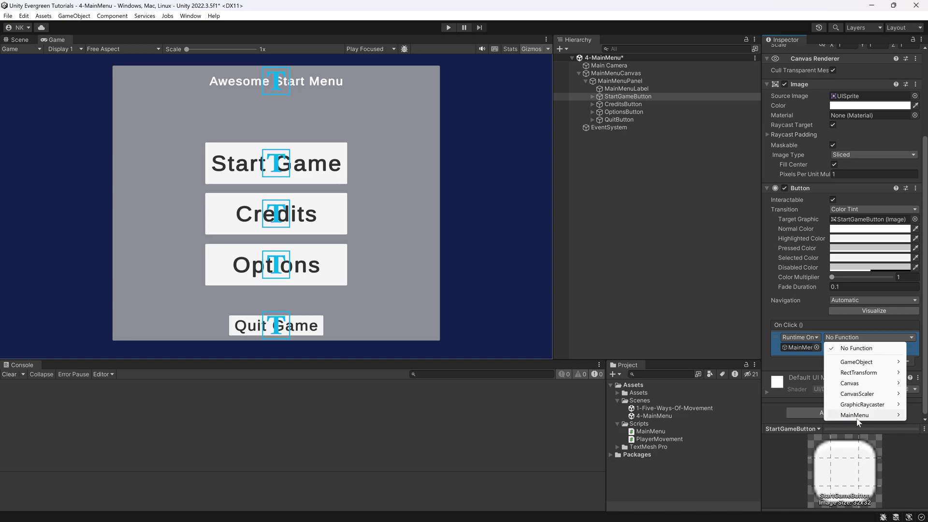
pyautogui.moveTo(854, 416)
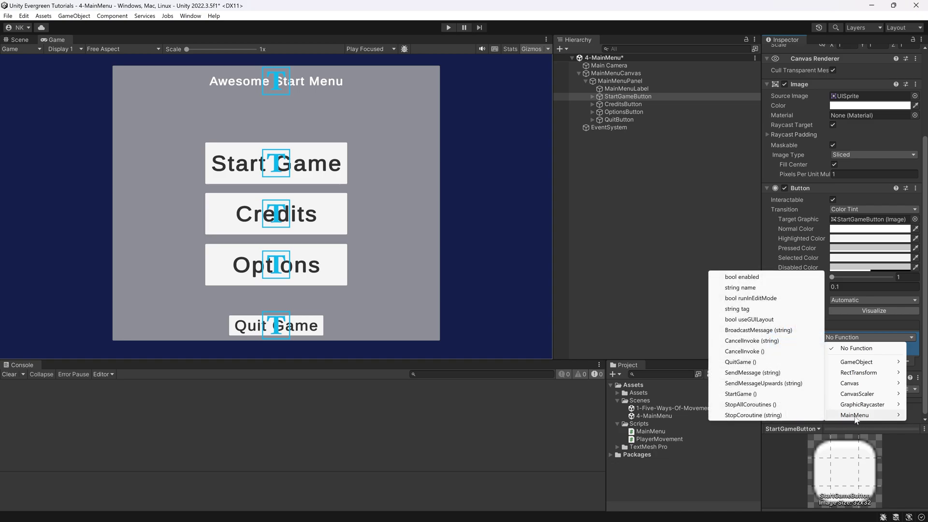
pyautogui.click(739, 394)
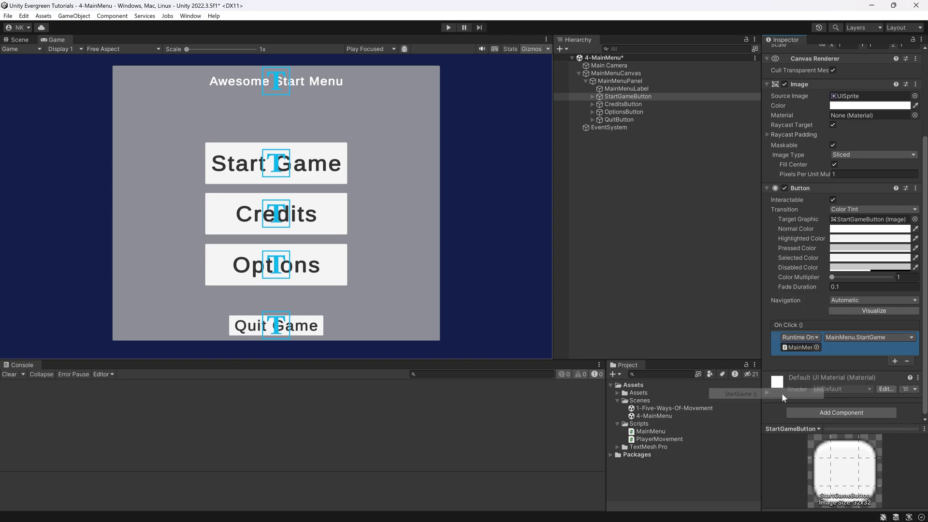
pyautogui.click(623, 99)
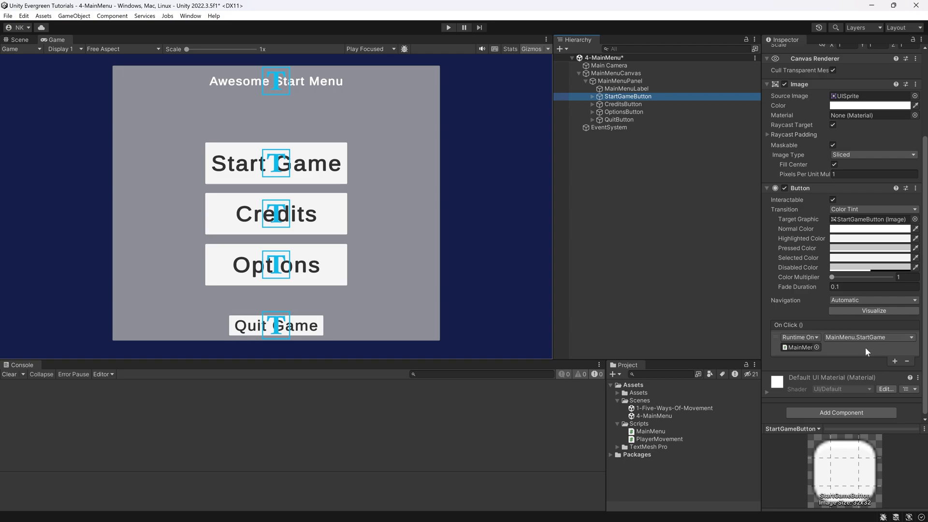
# Add an On Click event to QuitButton that calls MainMenu.QuitGame() on MainMenuCanvas, and save the scene.
pyautogui.click(620, 119)
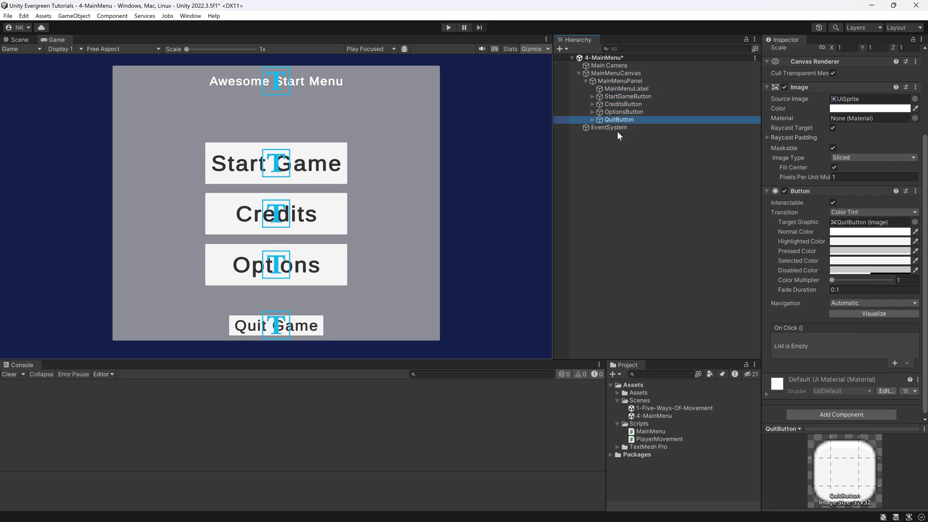
pyautogui.click(893, 363)
pyautogui.moveTo(615, 73); pyautogui.dragTo(798, 348)
pyautogui.click(849, 340)
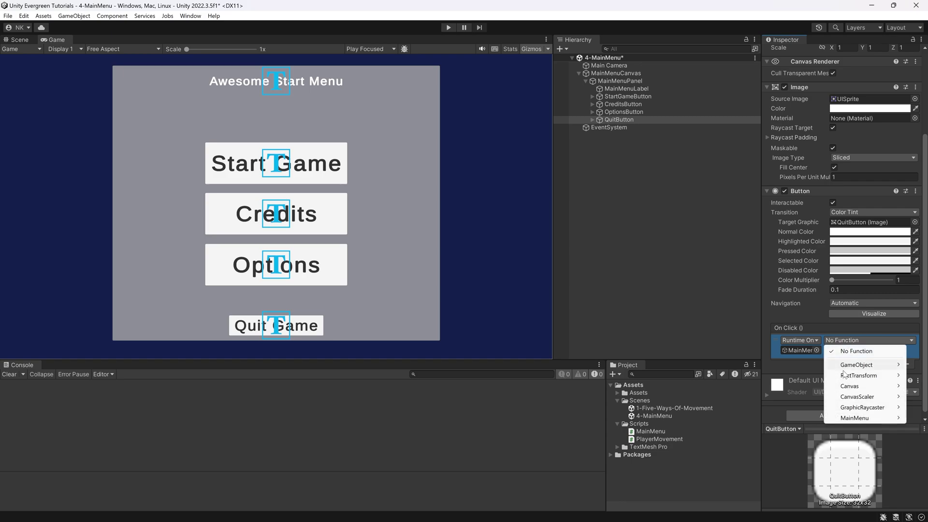
pyautogui.moveTo(852, 418)
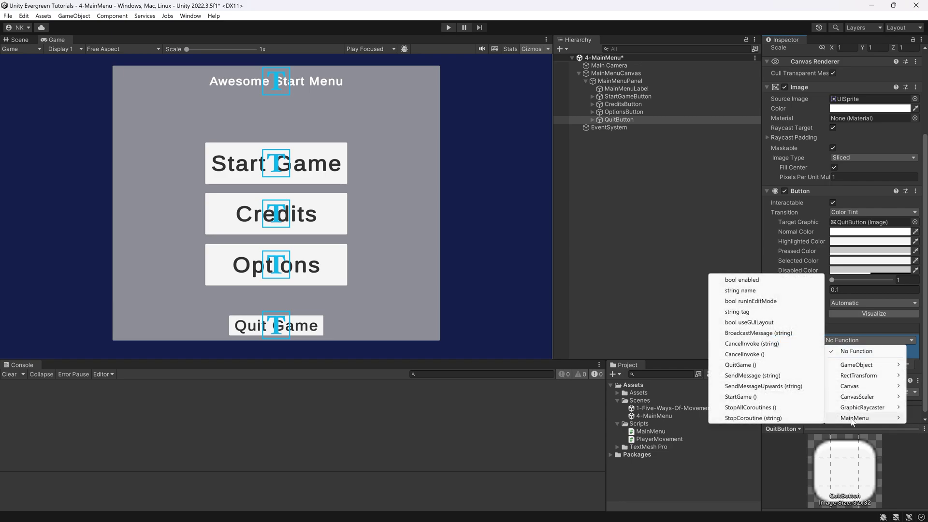
pyautogui.click(740, 365)
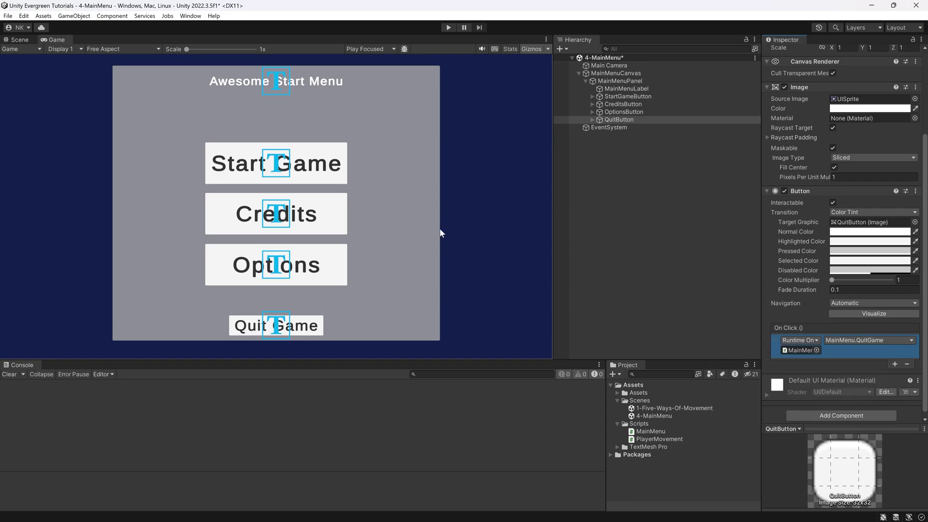
pyautogui.hotkey('ctrl', 's')
# Play the scene, test the Start Game button and stop play mode.
pyautogui.click(448, 28)
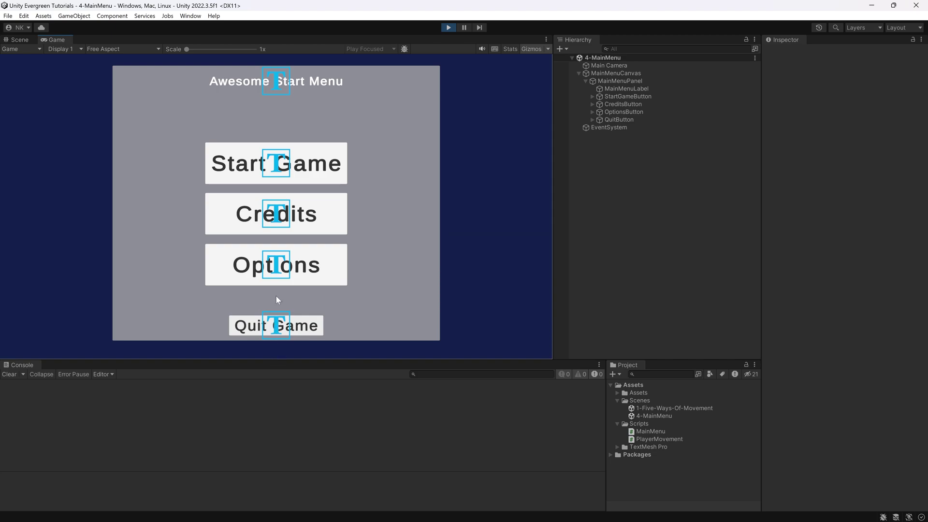
pyautogui.click(310, 161)
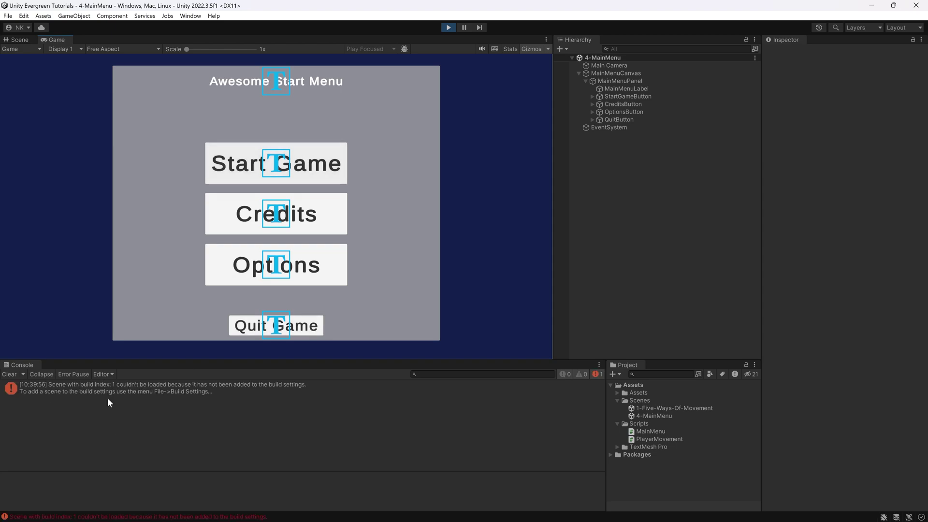
pyautogui.click(450, 28)
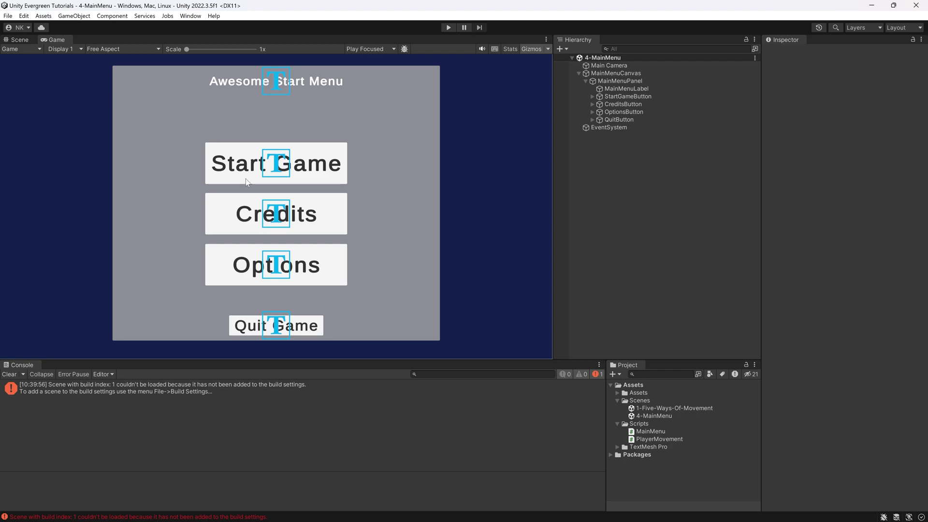
# Add the 4-MainMenu scene and then the 1-Five-Ways-Of-Movement scene to the scenes in the build settings.
pyautogui.click(8, 16)
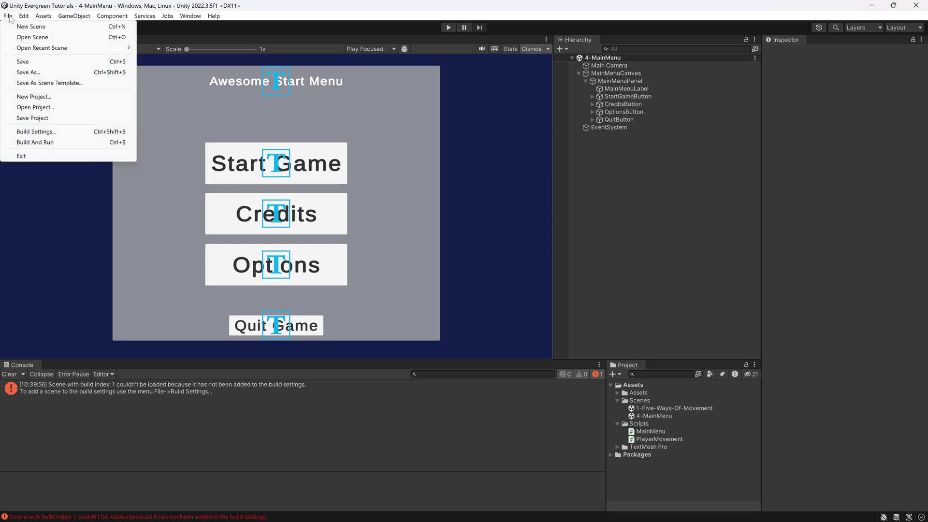
pyautogui.click(38, 131)
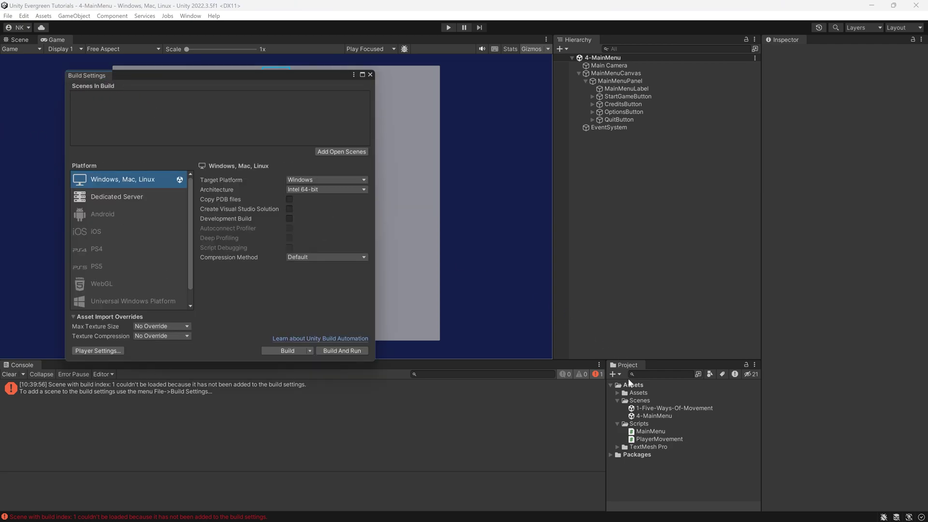
pyautogui.moveTo(650, 417); pyautogui.dragTo(130, 98)
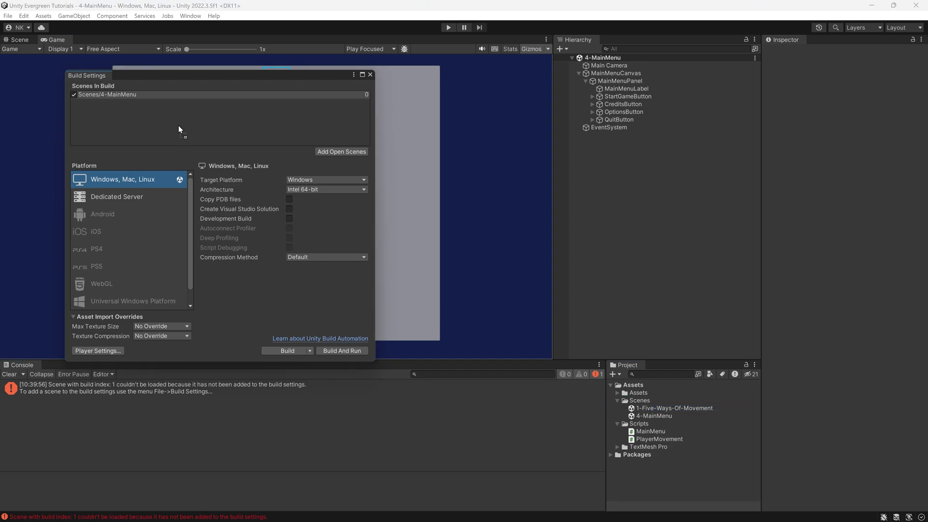
pyautogui.moveTo(178, 127); pyautogui.dragTo(109, 111)
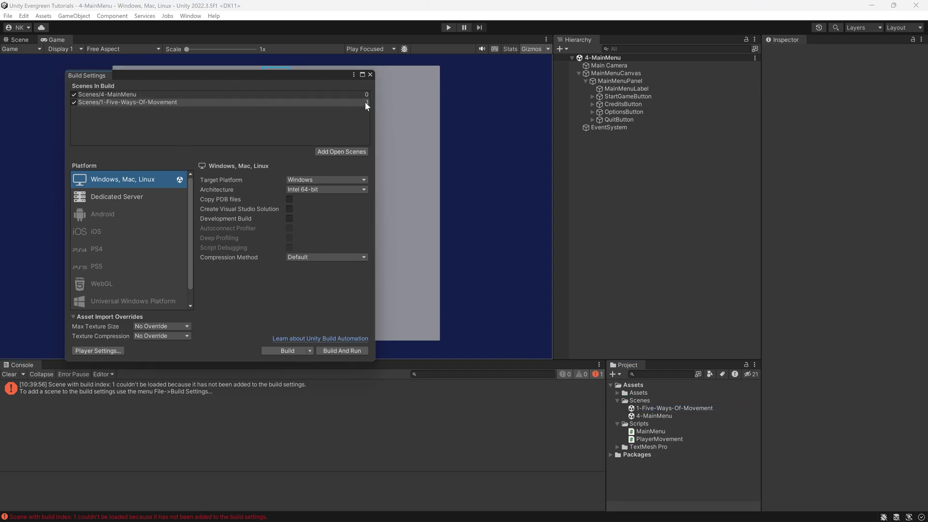
pyautogui.click(370, 75)
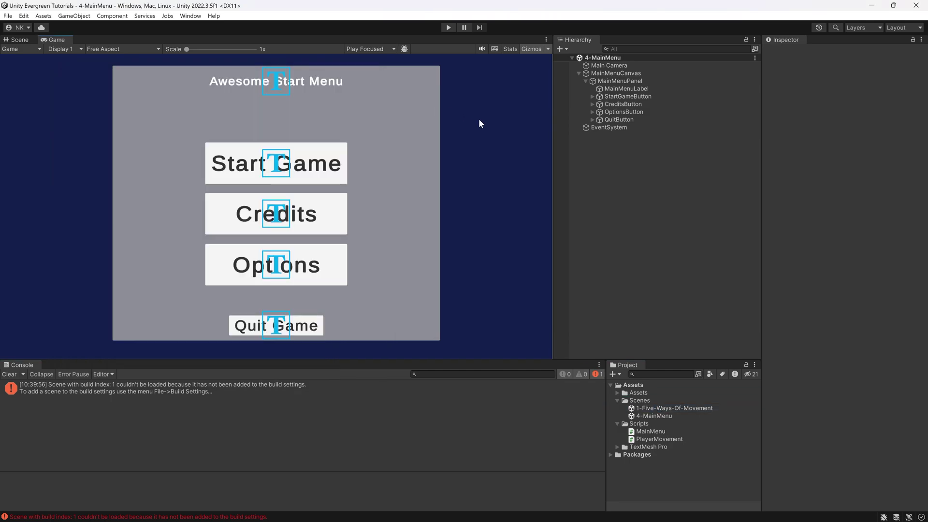
# Play the scene, start the game from the main menu and move the player around the level.
pyautogui.click(448, 27)
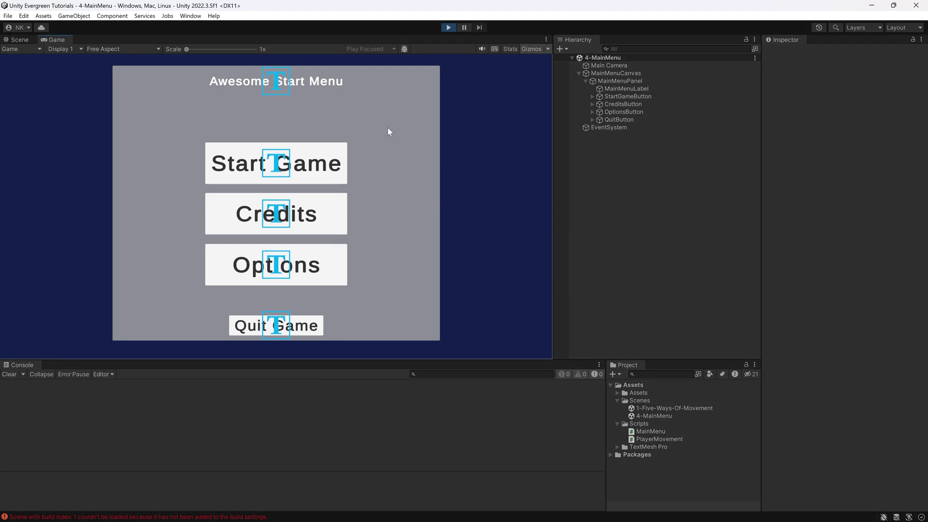
pyautogui.click(246, 168)
pyautogui.press('Left')
pyautogui.press('Down')
pyautogui.press('Right')
pyautogui.press('Up')
pyautogui.press('Left')
pyautogui.press('Down')
pyautogui.press('Left')
pyautogui.press('Down')
# Switch the Player's Movement Type to Rigidbody Add Force, test the movement and stop play mode.
pyautogui.click(572, 58)
pyautogui.click(599, 81)
pyautogui.click(851, 266)
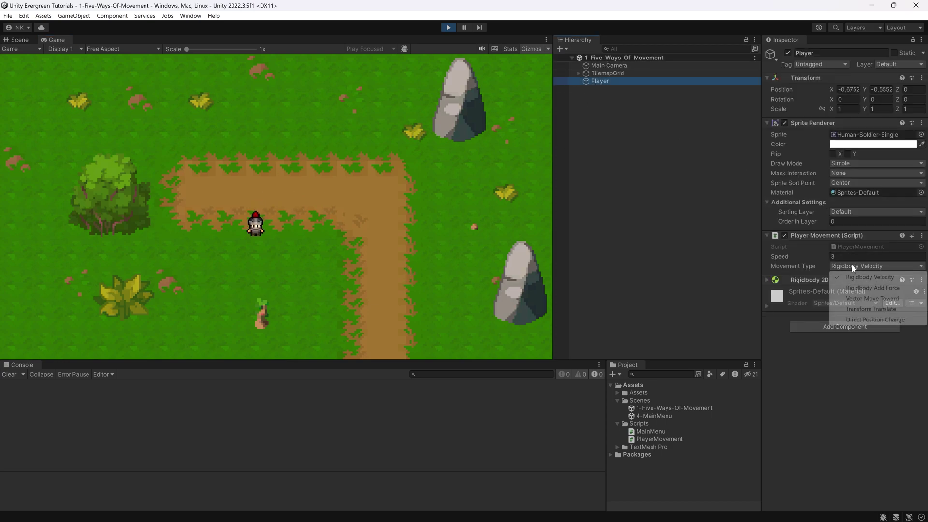
pyautogui.click(869, 288)
pyautogui.press('Right')
pyautogui.press('Down')
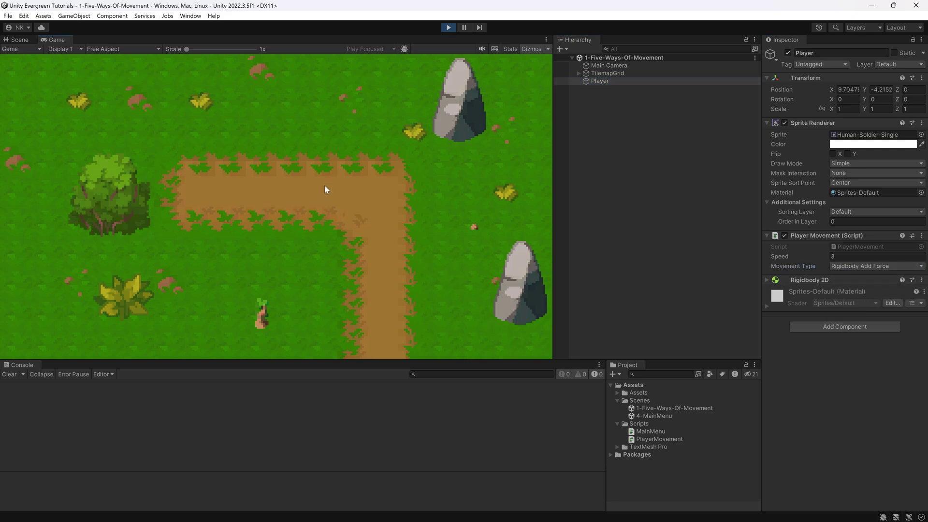
pyautogui.click(448, 28)
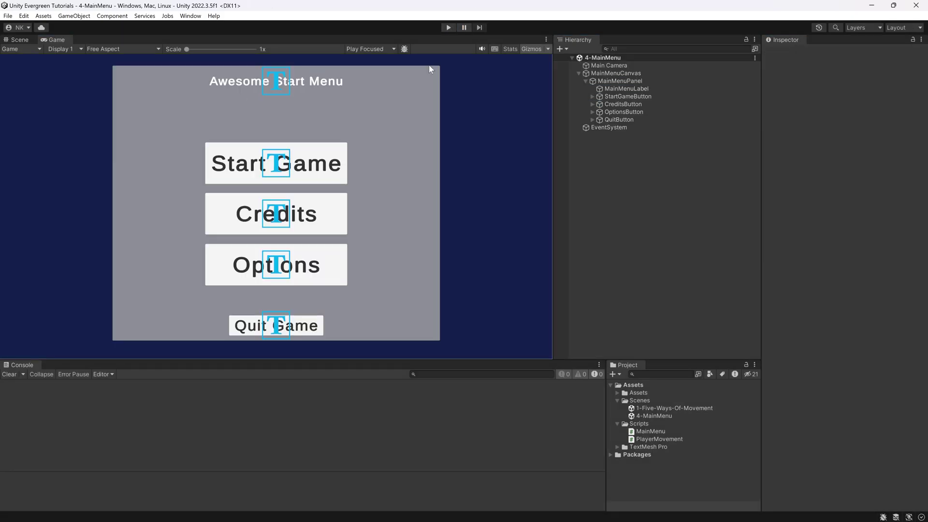
# Collapse MainMenuPanel and duplicate it twice under MainMenuCanvas.
pyautogui.click(626, 105)
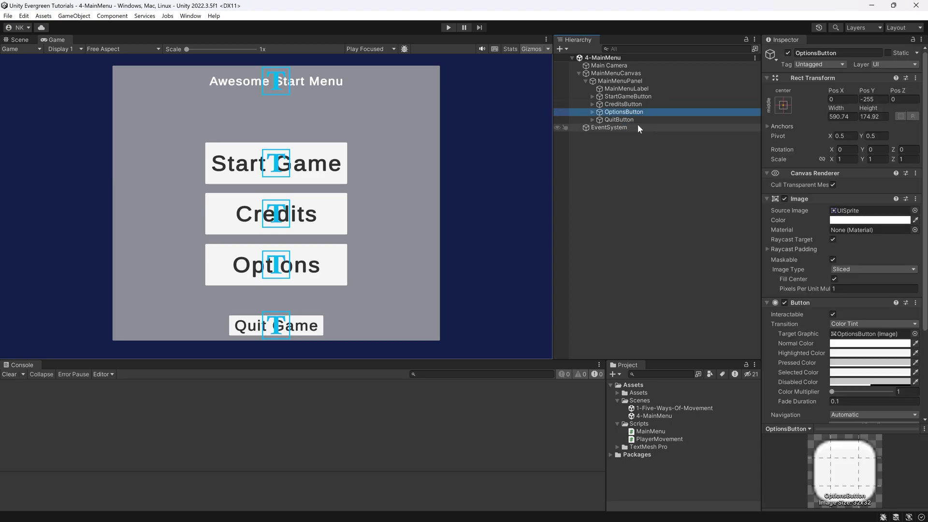
pyautogui.click(614, 82)
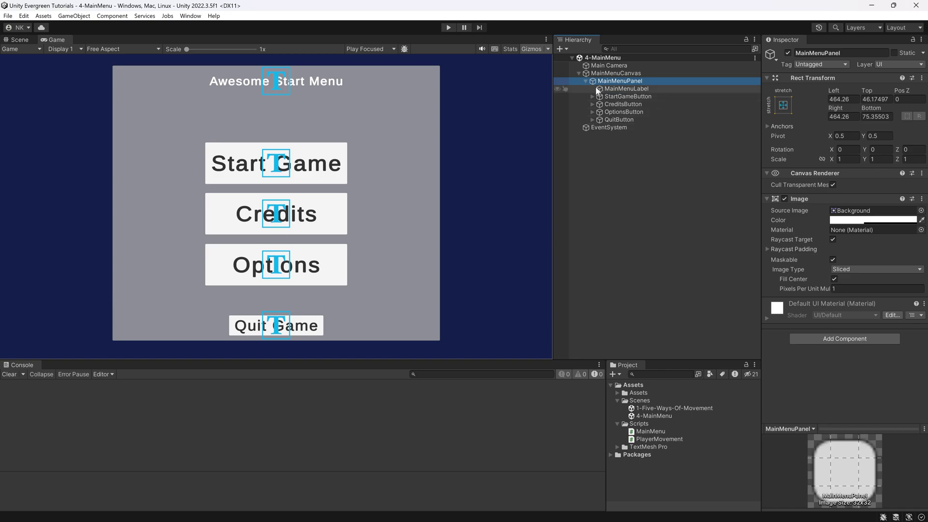
pyautogui.press('Left')
pyautogui.hotkey('ctrl', 'd')
pyautogui.hotkey('ctrl', 'd')
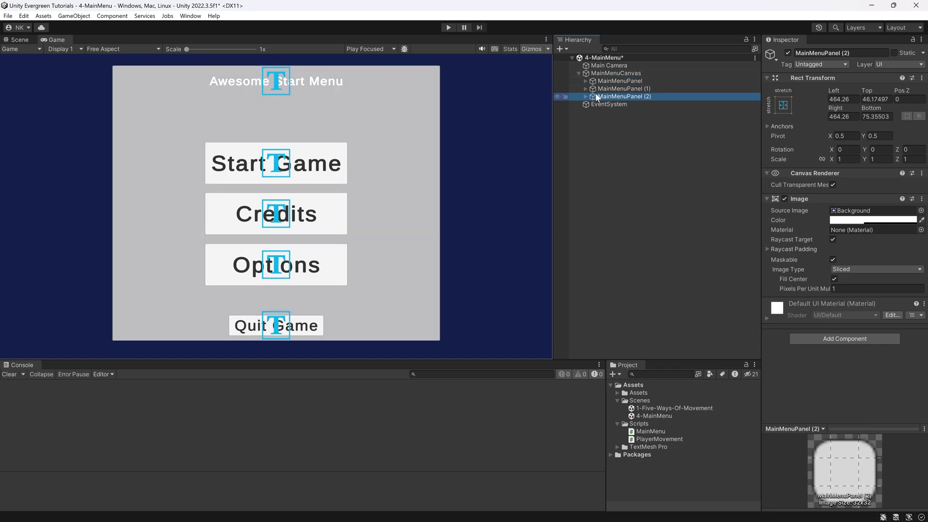
# Rename the first duplicated panel CreditsPanel and the second one OptionsPanel.
pyautogui.press('Up')
pyautogui.press('F2')
pyautogui.write('Cret')
pyautogui.press('BackSpace')
pyautogui.write('ditsPanel')
pyautogui.press('Return')
pyautogui.click(640, 97)
pyautogui.press('F2')
pyautogui.write('OptionsPan')
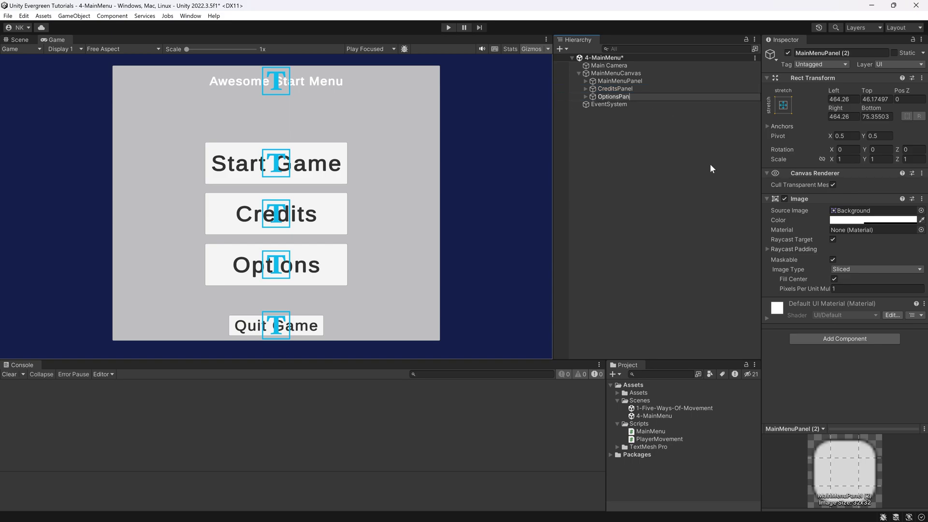
pyautogui.write('el')
pyautogui.press('Return')
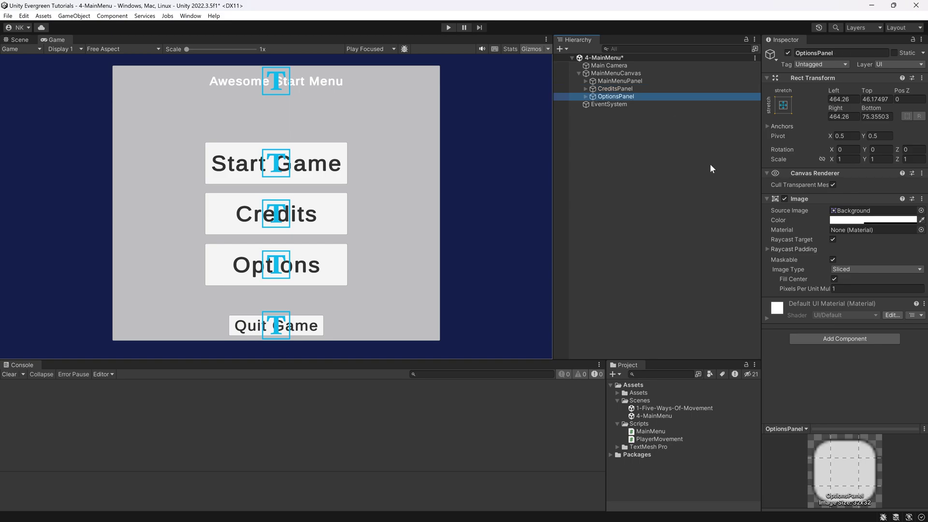
# Deactivate OptionsPanel and MainMenuPanel, and expand CreditsPanel to show its children.
pyautogui.click(787, 53)
pyautogui.click(670, 89)
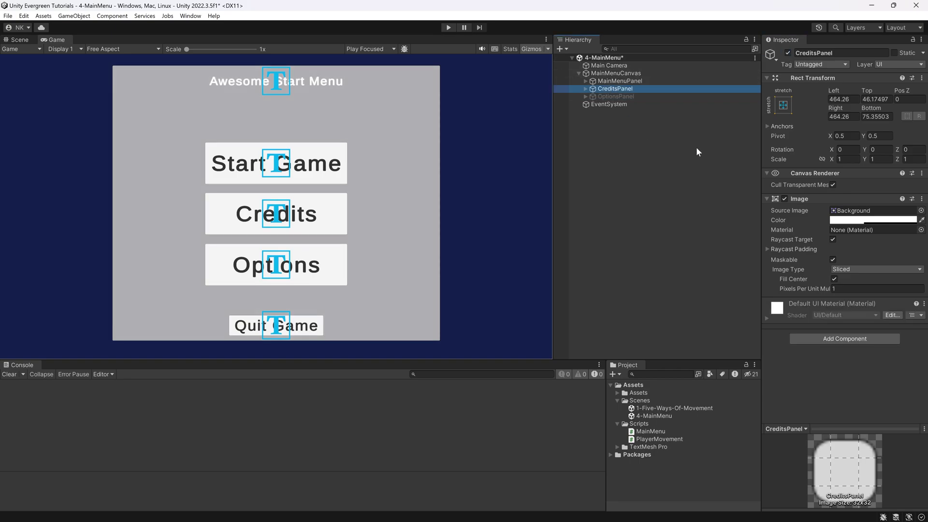
pyautogui.press('Right')
pyautogui.press('Down')
pyautogui.press('Up')
pyautogui.click(732, 81)
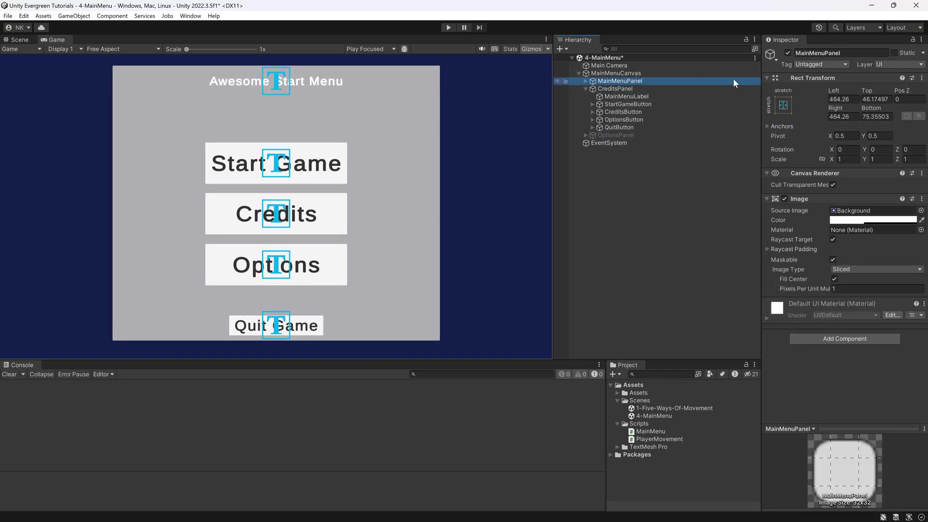
pyautogui.click(787, 53)
# Rename CreditsPanel's title label to CreditsLabel and set its text to "Credits".
pyautogui.click(667, 89)
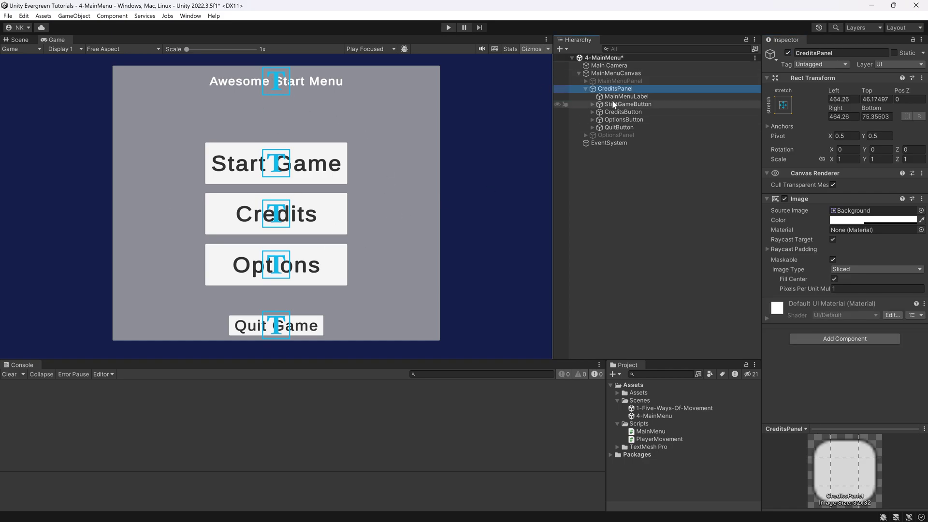
pyautogui.click(628, 97)
pyautogui.press('BackSpace')
pyautogui.press('BackSpace')
pyautogui.press('BackSpace')
pyautogui.press('BackSpace')
pyautogui.press('BackSpace')
pyautogui.press('BackSpace')
pyautogui.press('BackSpace')
pyautogui.press('BackSpace')
pyautogui.write('Credits')
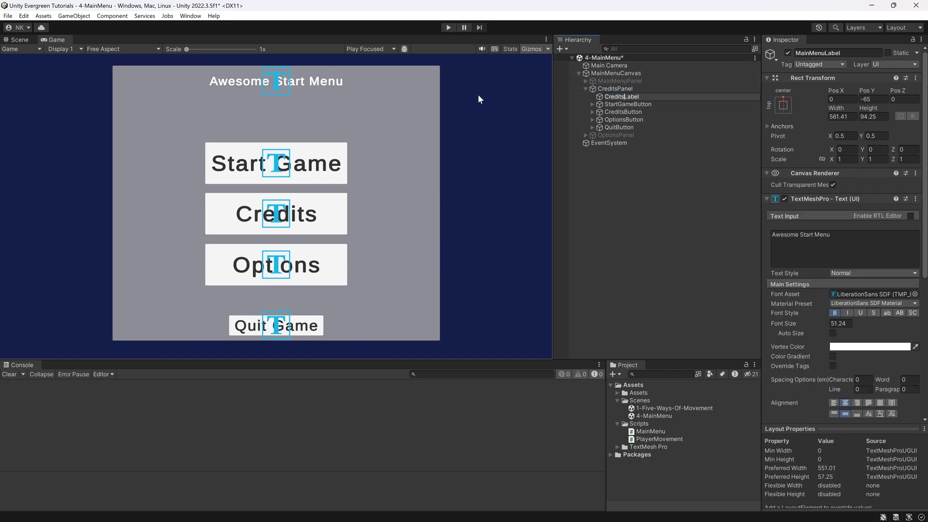
pyautogui.click(831, 246)
pyautogui.write('Credits')
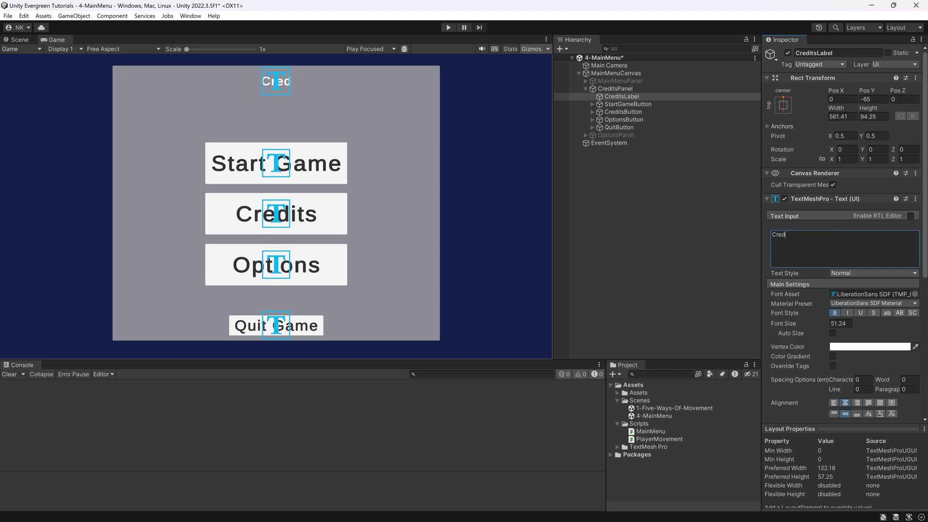
# Delete StartGameButton, CreditsButton and OptionsButton from CreditsPanel.
pyautogui.click(614, 104)
pyautogui.keyDown('shift'); pyautogui.click(623, 119); pyautogui.keyUp('shift')
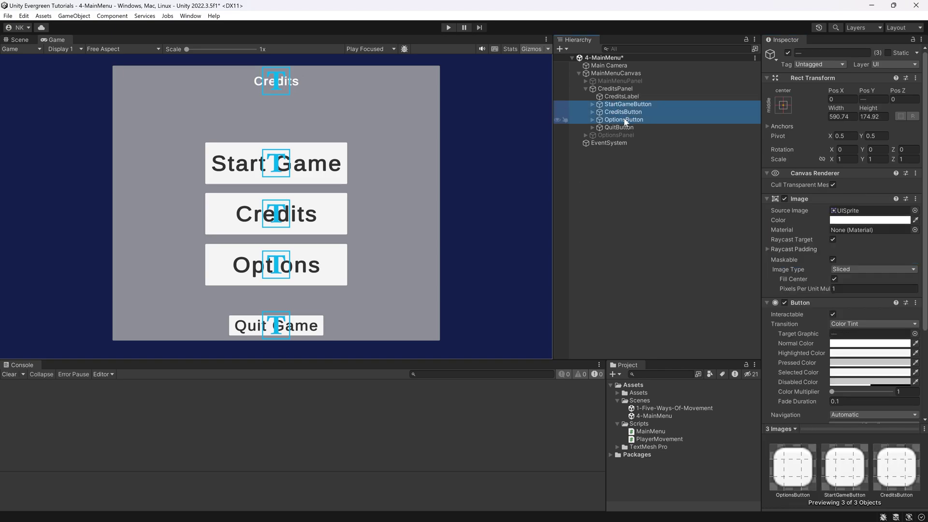
pyautogui.press('Delete')
# Rename the QuitButton in CreditsPanel to ReturnButton.
pyautogui.click(618, 106)
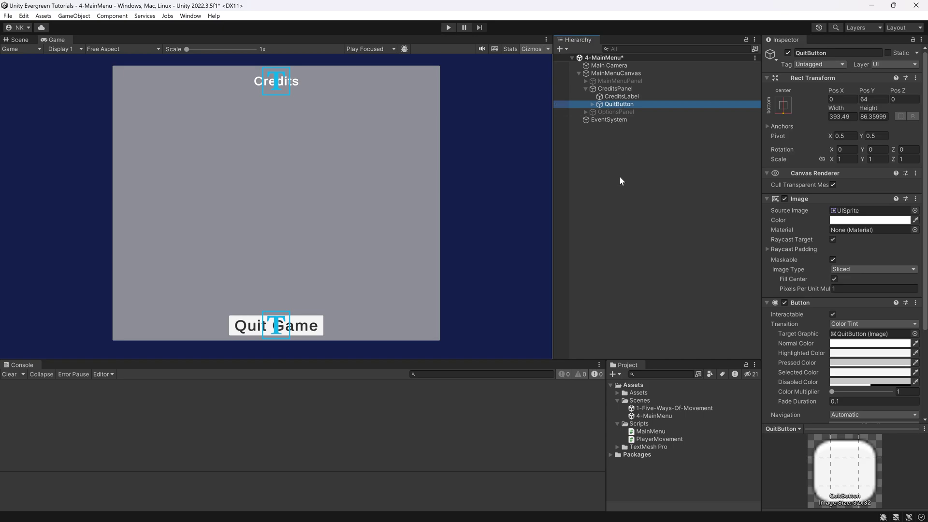
pyautogui.press('Right')
pyautogui.press('Down')
pyautogui.click(612, 103)
pyautogui.press('F2')
pyautogui.write('ReturnButton')
pyautogui.press('Return')
# Rename ReturnButton's text object to ReturnButtonText and set its text to "Return".
pyautogui.press('Down')
pyautogui.press('F2')
pyautogui.press('Home')
pyautogui.hotkey('shift', 'Right')
pyautogui.hotkey('shift', 'Right')
pyautogui.hotkey('shift', 'Right')
pyautogui.hotkey('shift', 'Right')
pyautogui.write('Return')
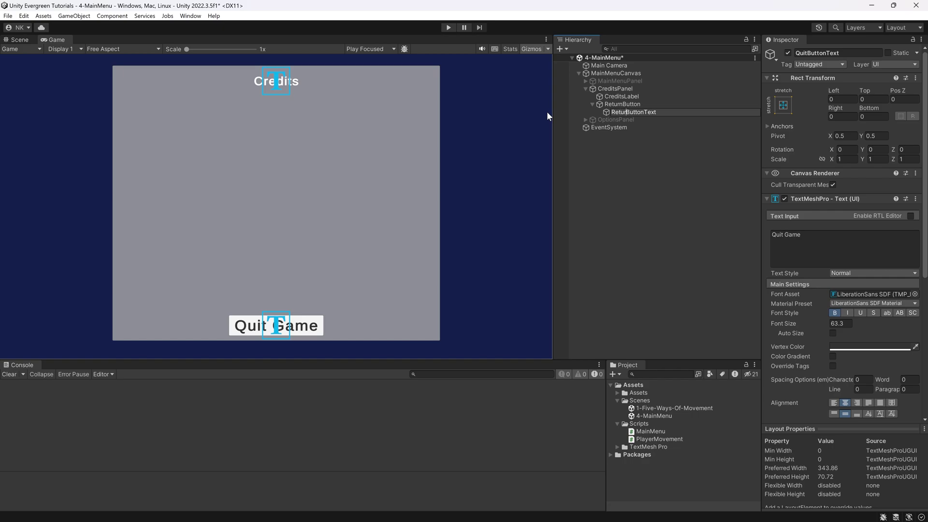
pyautogui.press('Return')
pyautogui.click(822, 244)
pyautogui.write('Return')
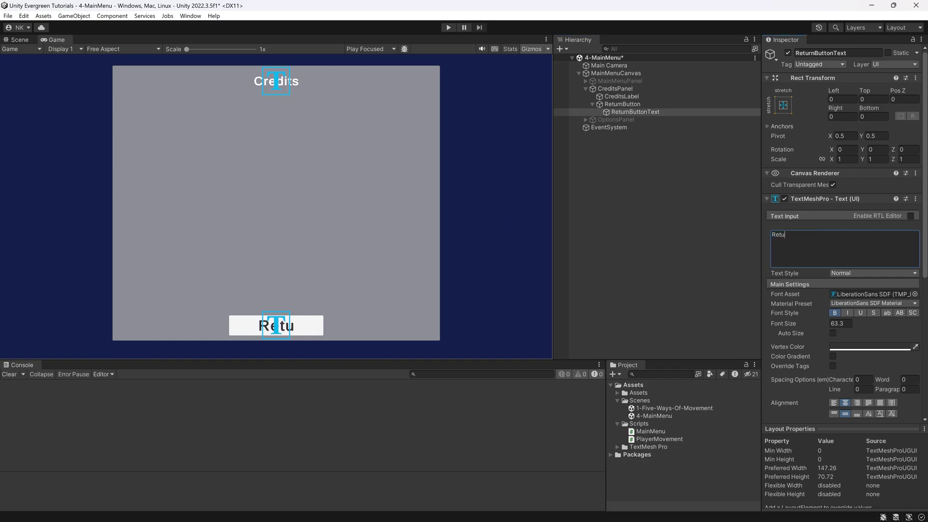
# Duplicate CreditsLabel inside CreditsPanel and rename the copy Credits.
pyautogui.click(623, 89)
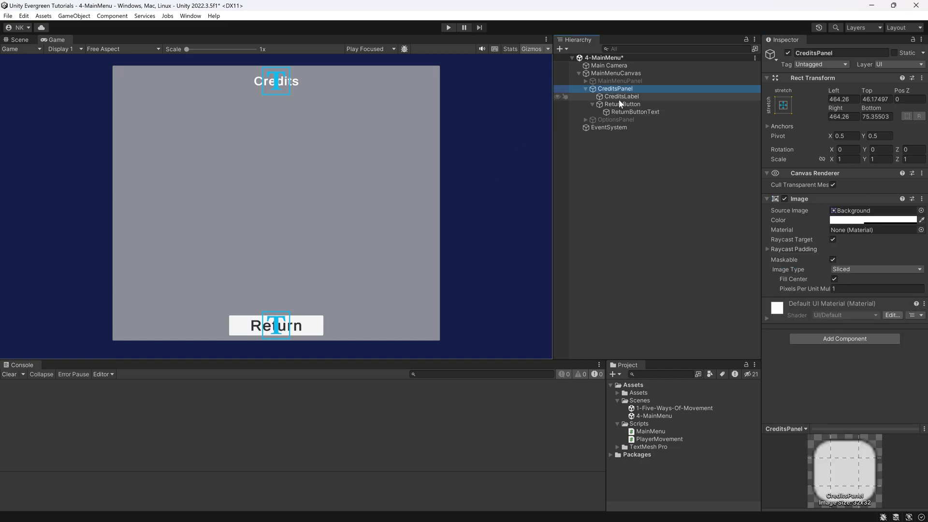
pyautogui.click(619, 97)
pyautogui.hotkey('ctrl', 'd')
pyautogui.click(632, 97)
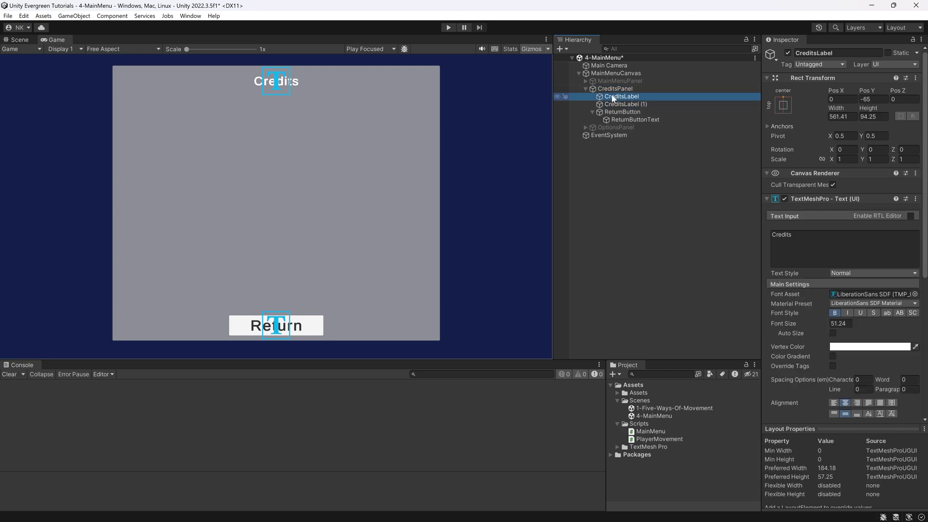
pyautogui.click(634, 105)
pyautogui.click(640, 105)
pyautogui.write('Credits')
pyautogui.press('Return')
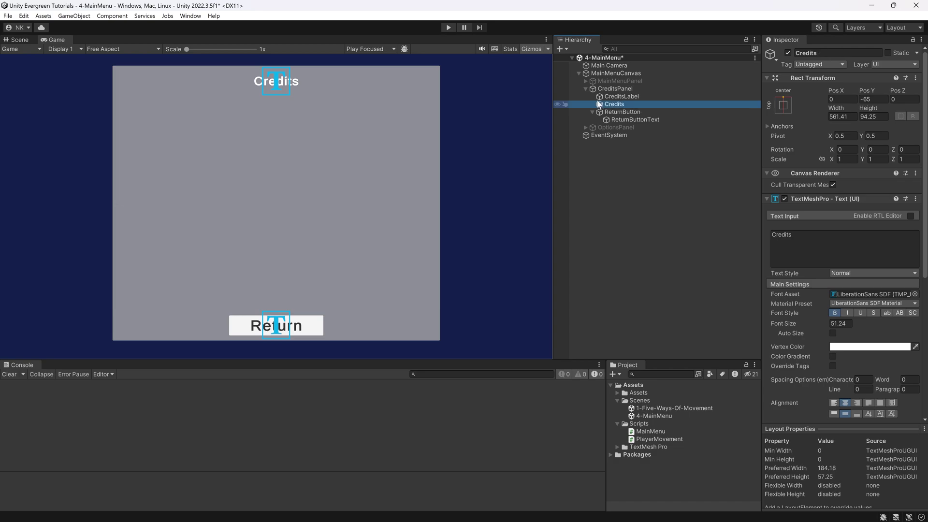
# Place and enlarge the Credits text box below the title, and enter "Tutorial made by Kaupenjoe", a blank line and "Many thanks to:".
pyautogui.click(22, 40)
pyautogui.moveTo(287, 93); pyautogui.dragTo(287, 135)
pyautogui.write('Tutorial made by ka')
pyautogui.press('BackSpace')
pyautogui.press('BackSpace')
pyautogui.write('Kaupenjoe')
pyautogui.press('Return')
pyautogui.write('Many thanks to:')
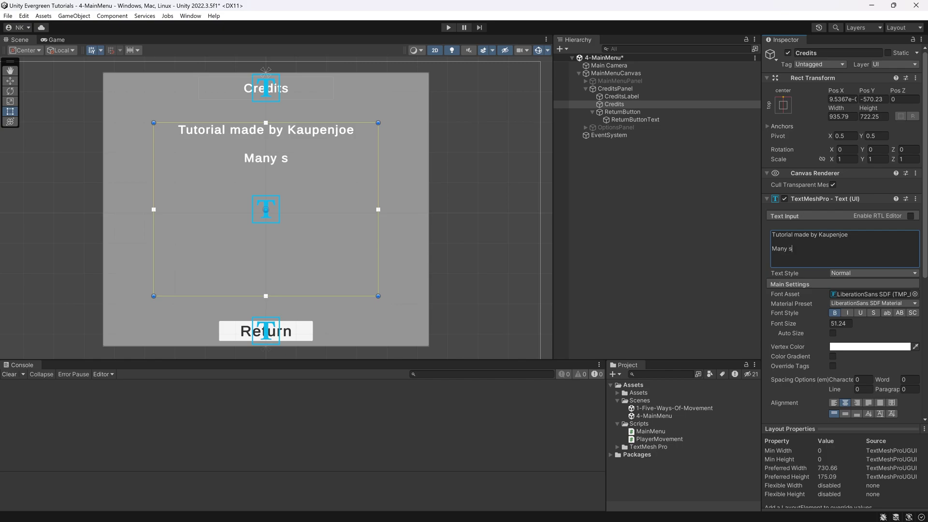
# Add the line "All Viewers <3" to the Credits text and increase its font size.
pyautogui.press('Return')
pyautogui.write('All VIewe')
pyautogui.press('BackSpace')
pyautogui.press('BackSpace')
pyautogui.press('BackSpace')
pyautogui.press('BackSpace')
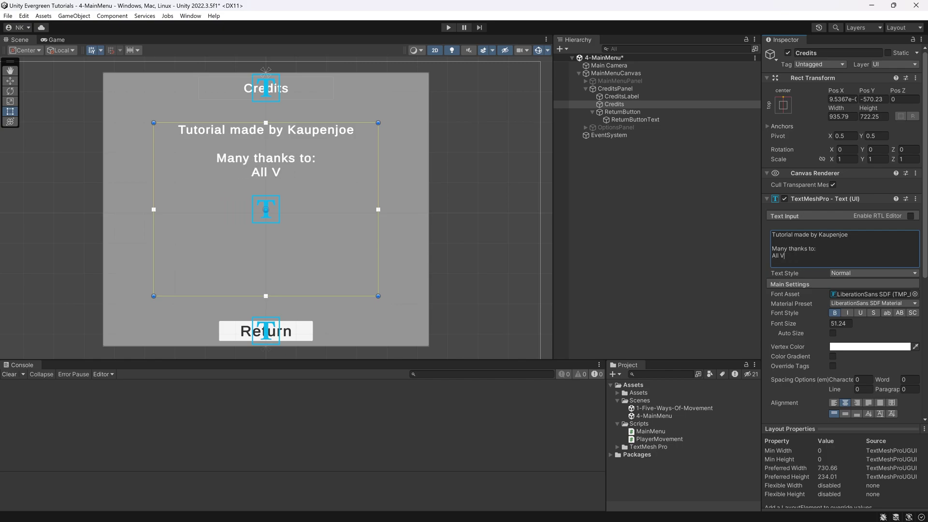
pyautogui.write('iewers <3')
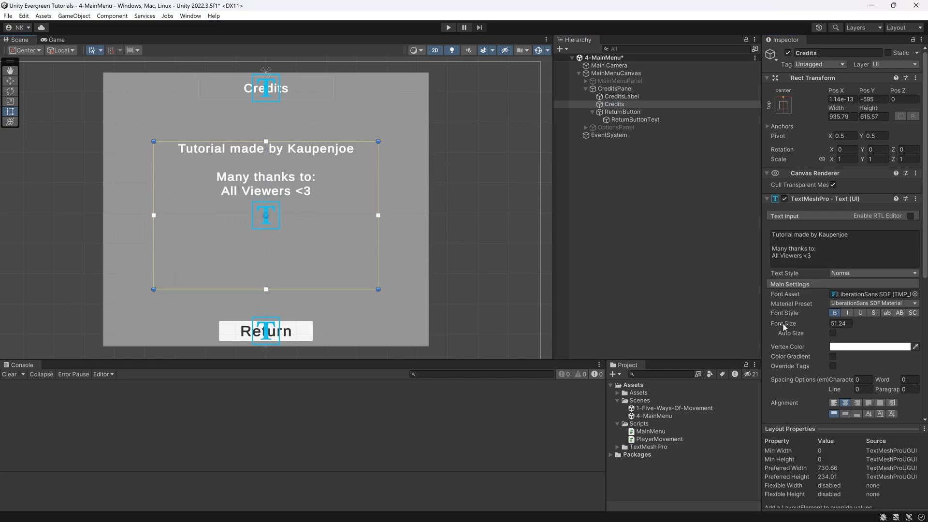
pyautogui.moveTo(784, 328); pyautogui.dragTo(8, 356)
pyautogui.click(439, 276)
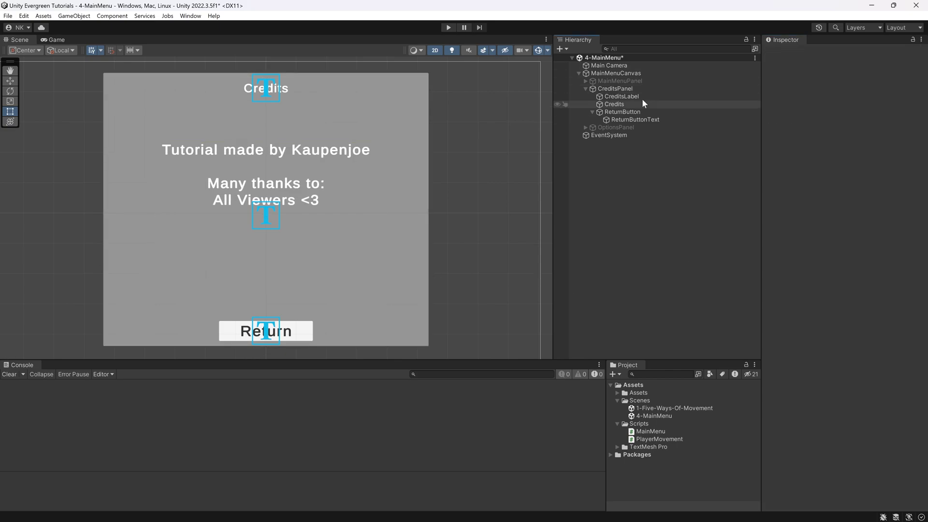
# Replace ReturnButton's MainMenu.QuitGame On Click event with two empty On Click events.
pyautogui.click(621, 112)
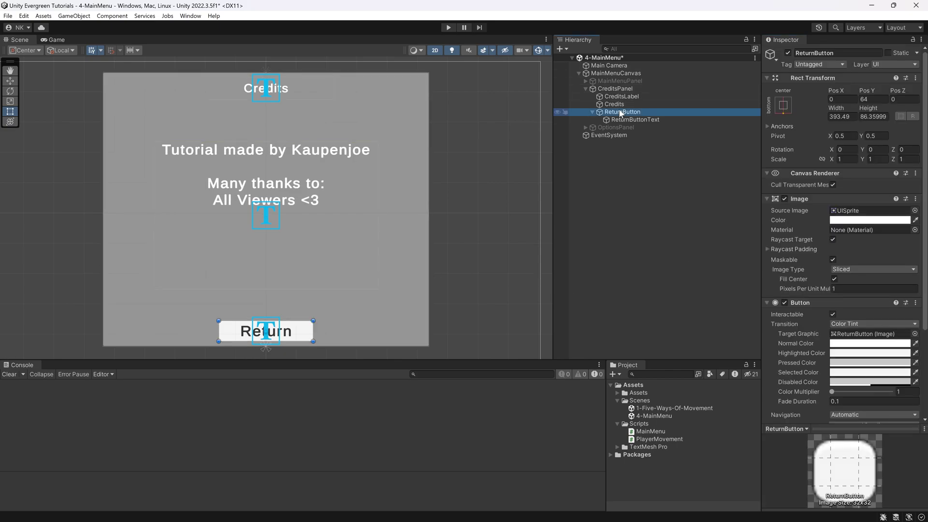
pyautogui.click(593, 111)
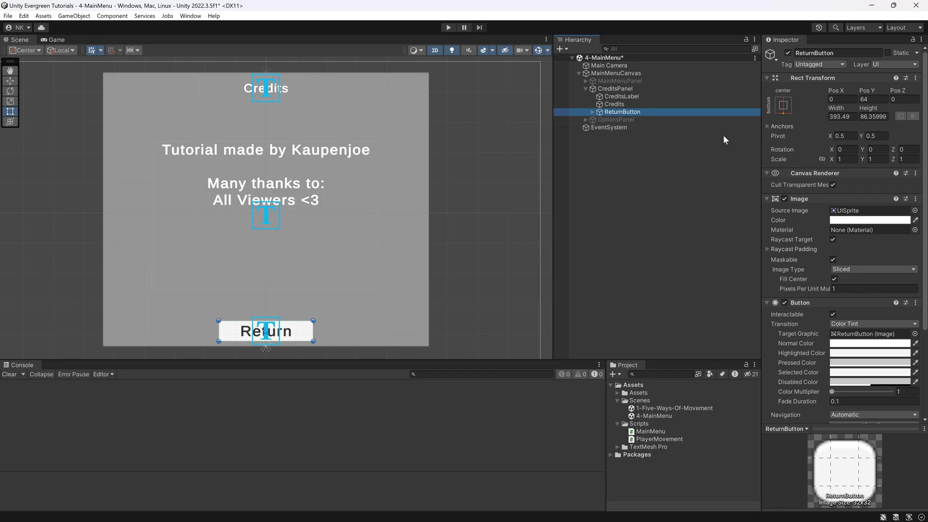
pyautogui.scroll(-5, 793, 270)
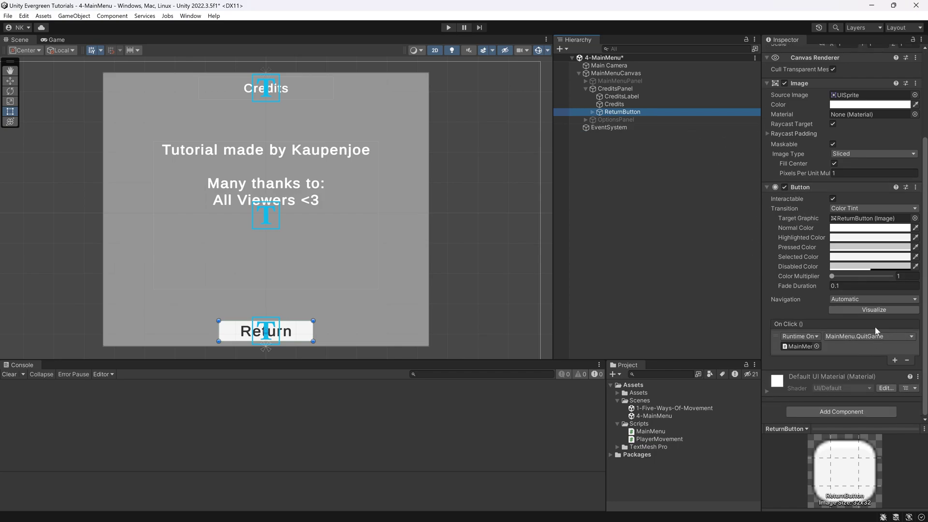
pyautogui.click(907, 361)
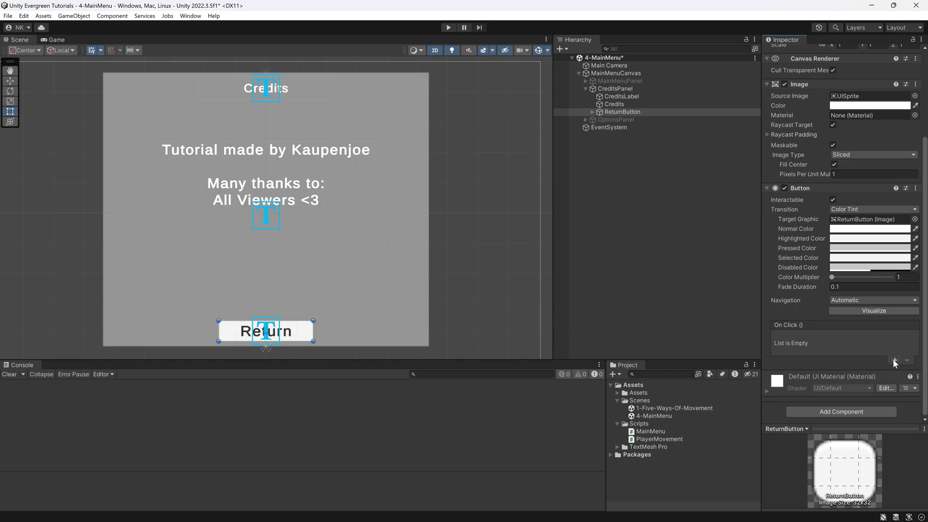
pyautogui.click(894, 360)
pyautogui.click(897, 366)
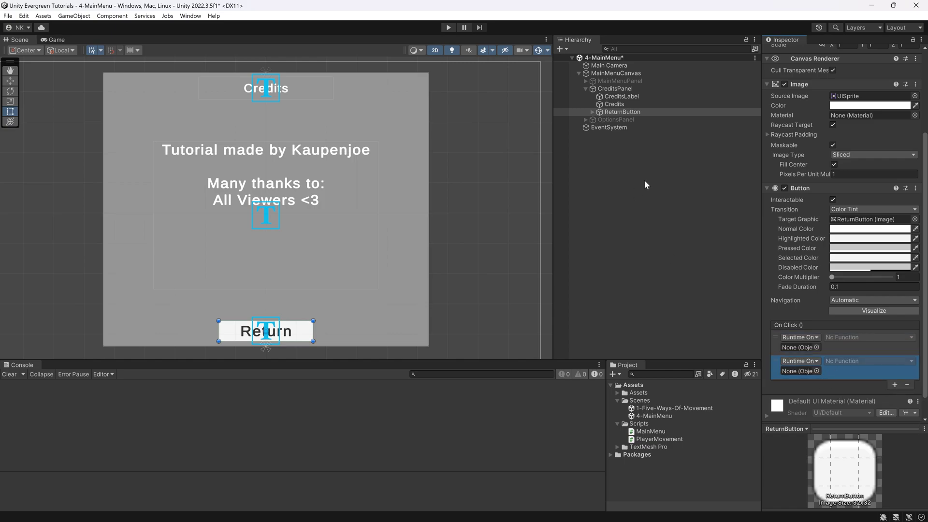
# Set ReturnButton's first On Click event to call GameObject.SetActive on CreditsPanel with the value unchecked.
pyautogui.moveTo(612, 88); pyautogui.dragTo(793, 344)
pyautogui.click(846, 337)
pyautogui.moveTo(849, 366)
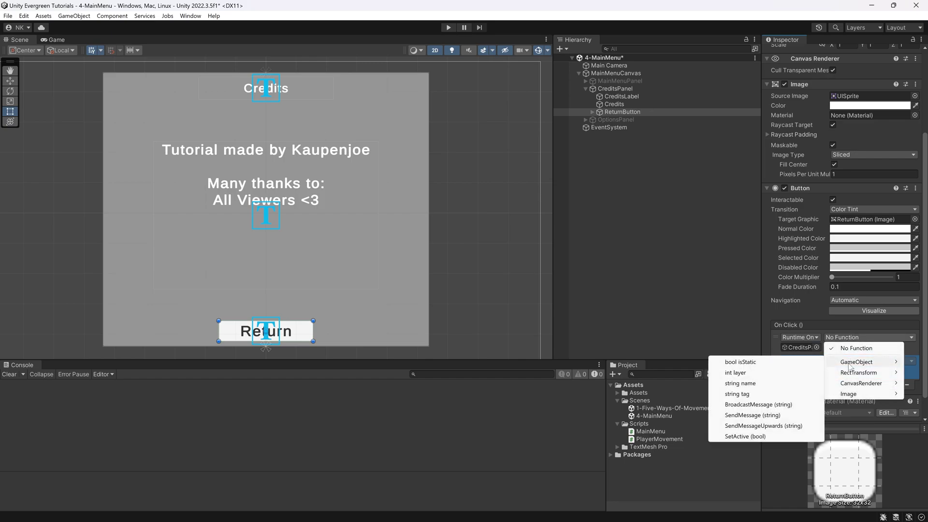
pyautogui.click(744, 437)
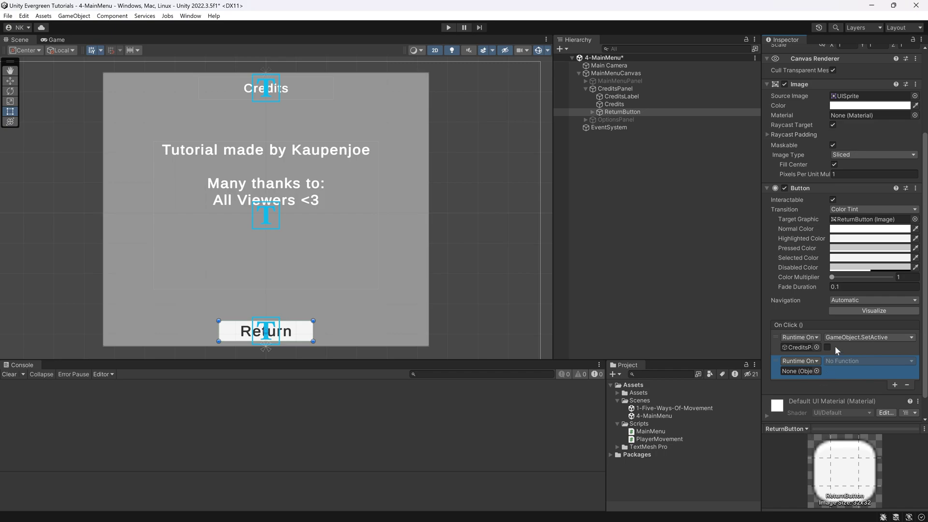
# Set ReturnButton's second On Click event to call GameObject.SetActive on MainMenuPanel with the value checked.
pyautogui.moveTo(621, 81); pyautogui.dragTo(801, 372)
pyautogui.click(868, 361)
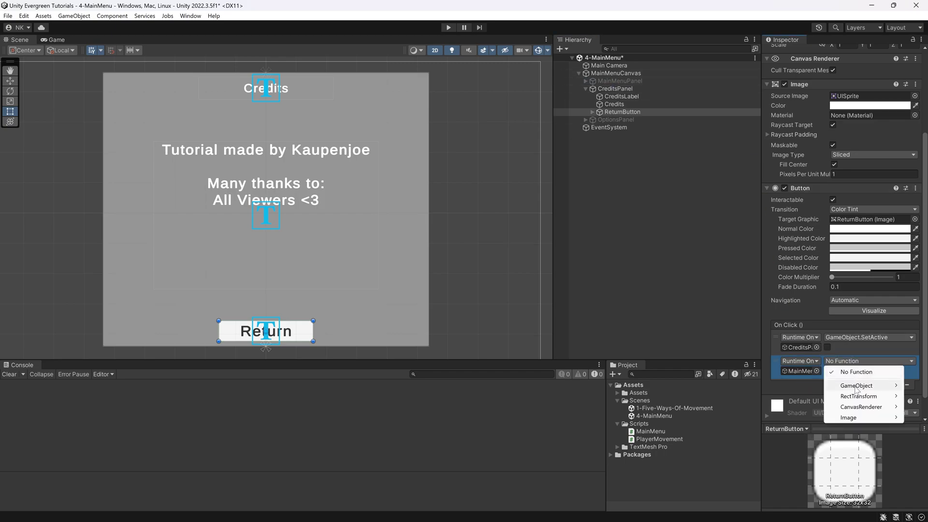
pyautogui.moveTo(865, 385)
pyautogui.click(744, 460)
pyautogui.click(827, 371)
# Deactivate CreditsPanel and activate MainMenuPanel in the scene.
pyautogui.click(618, 89)
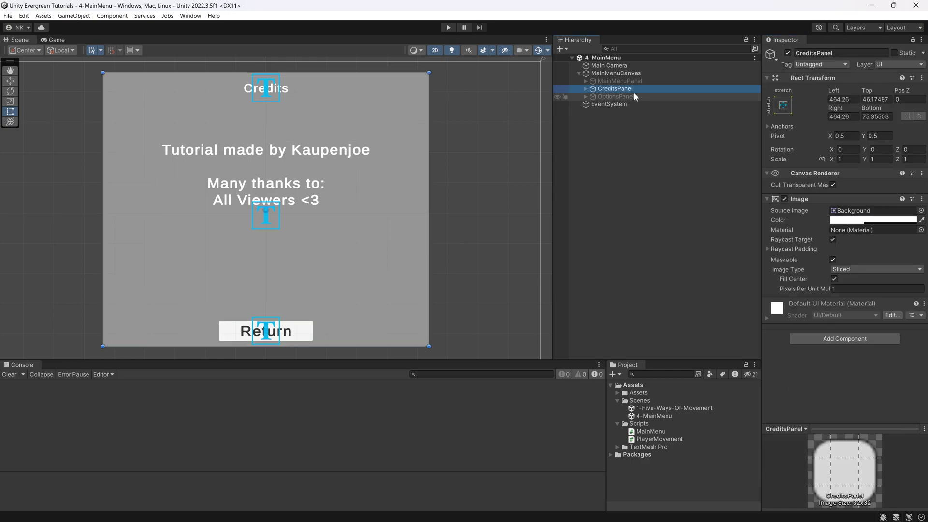
pyautogui.click(787, 53)
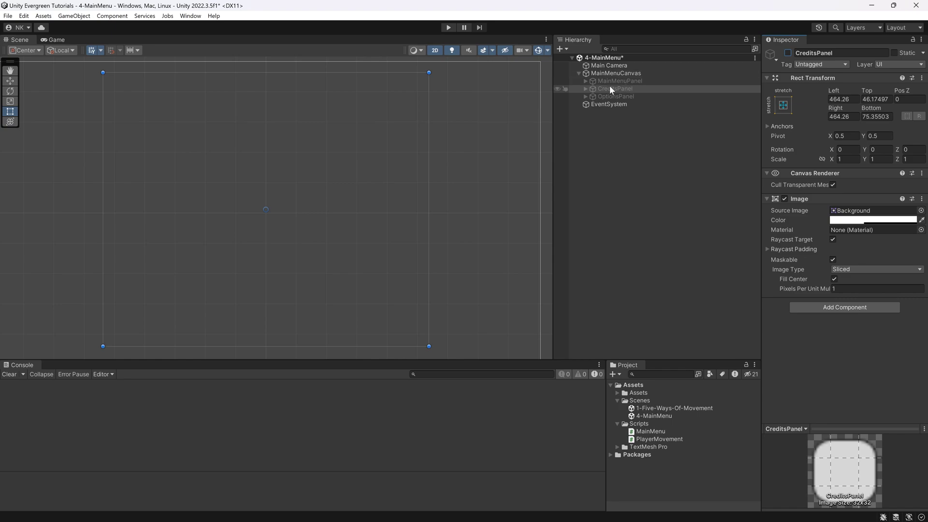
pyautogui.click(616, 81)
pyautogui.click(787, 53)
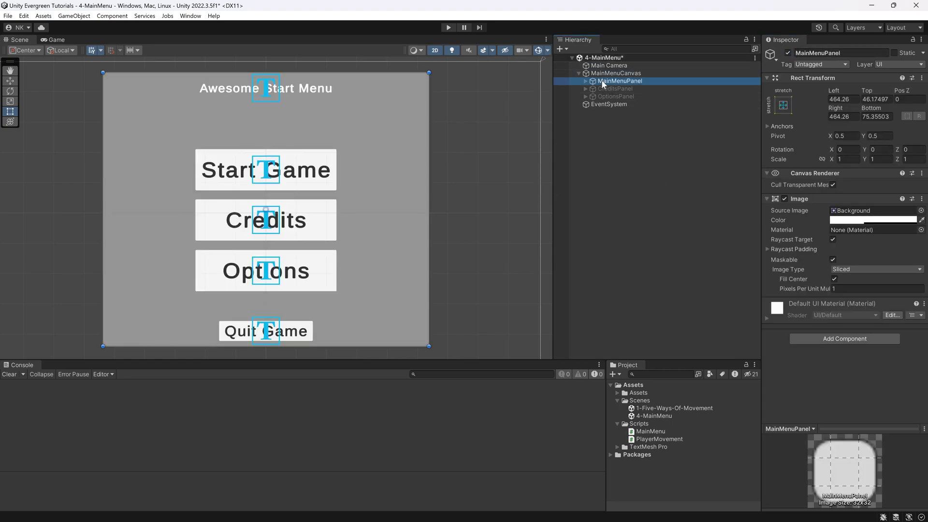
# Add two empty On Click events to CreditsButton in MainMenuPanel.
pyautogui.click(586, 80)
pyautogui.click(626, 88)
pyautogui.click(635, 105)
pyautogui.scroll(-3, 808, 282)
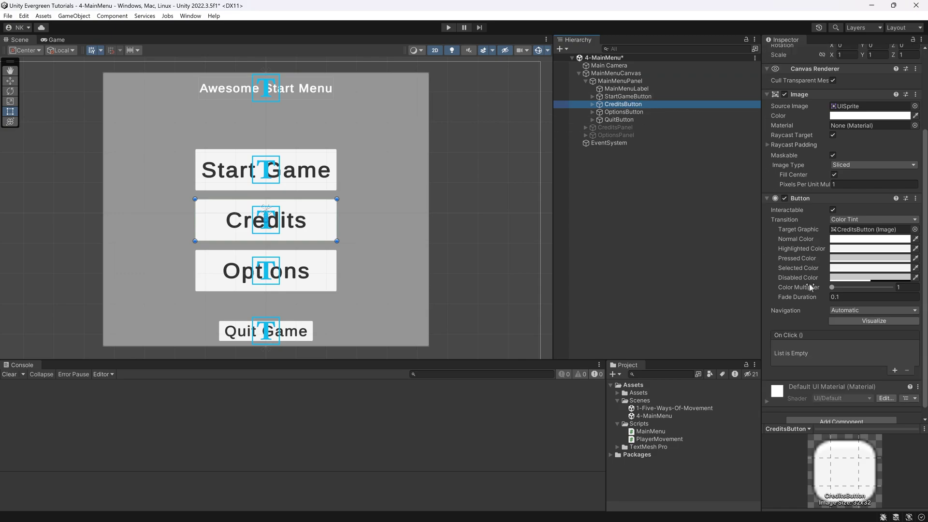
pyautogui.click(894, 360)
pyautogui.click(892, 360)
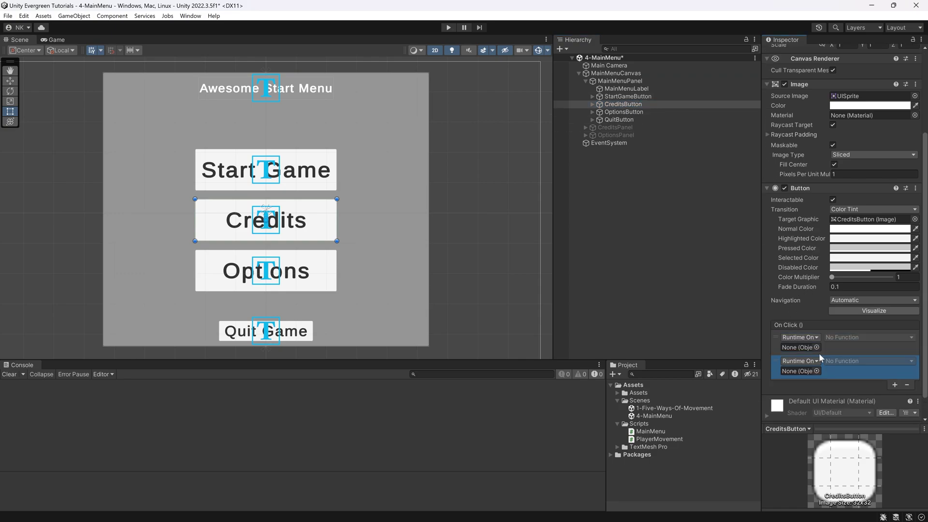
# Set CreditsButton's first On Click event to call GameObject.SetActive on MainMenuPanel with the value unchecked.
pyautogui.moveTo(620, 80); pyautogui.dragTo(800, 347)
pyautogui.click(867, 337)
pyautogui.moveTo(846, 366)
pyautogui.click(773, 434)
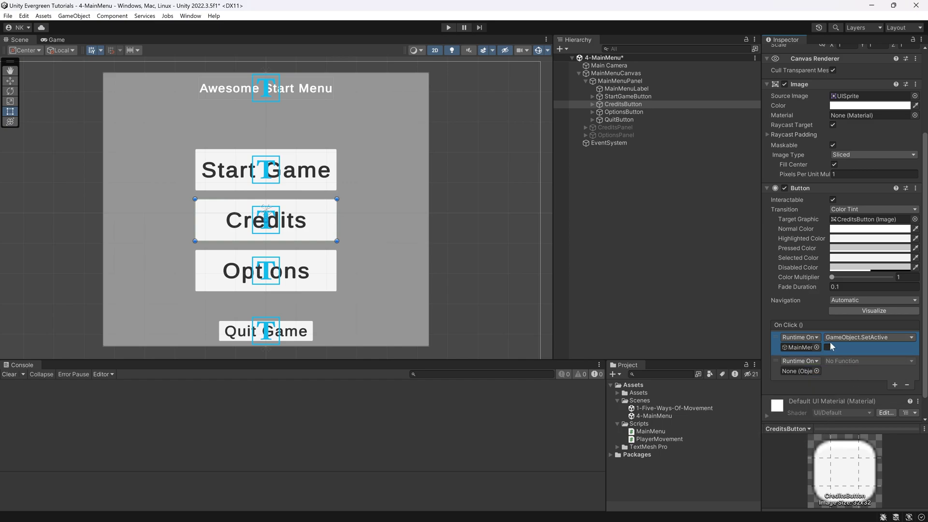
# Set CreditsButton's second On Click event to GameObject.SetActive on CreditsPanel with the value checked, and save the scene.
pyautogui.moveTo(614, 127); pyautogui.dragTo(795, 372)
pyautogui.click(854, 361)
pyautogui.moveTo(862, 385)
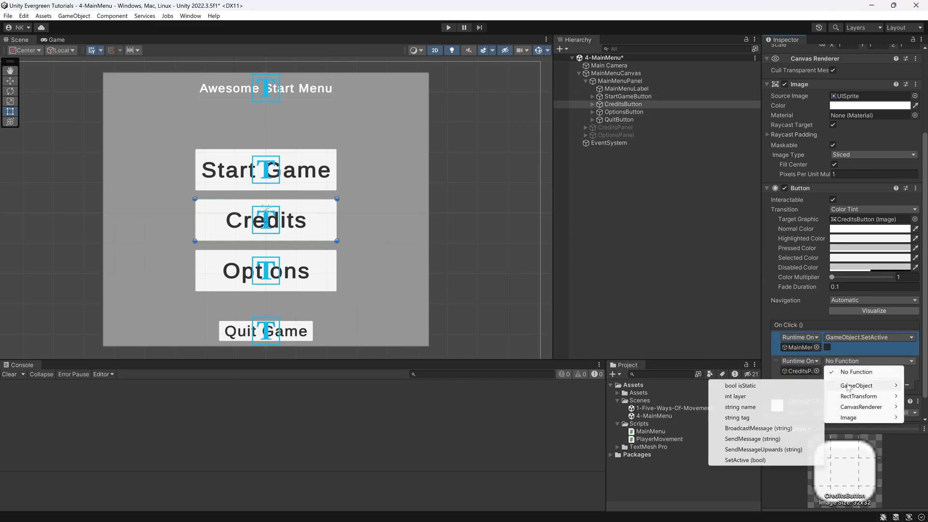
pyautogui.click(745, 460)
pyautogui.click(827, 371)
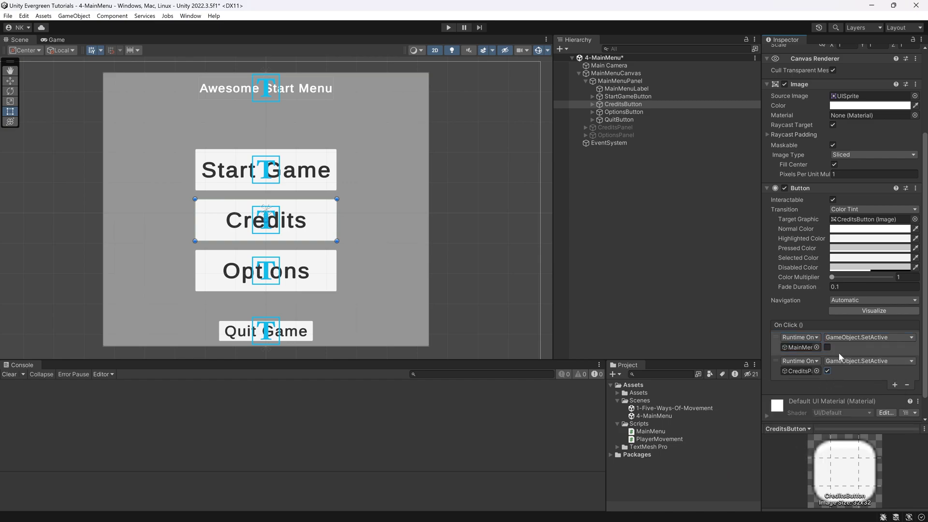
pyautogui.hotkey('ctrl', 's')
# Add two On Click events to OptionsButton, with the first calling GameObject.SetActive on MainMenuPanel with the value unchecked.
pyautogui.click(631, 111)
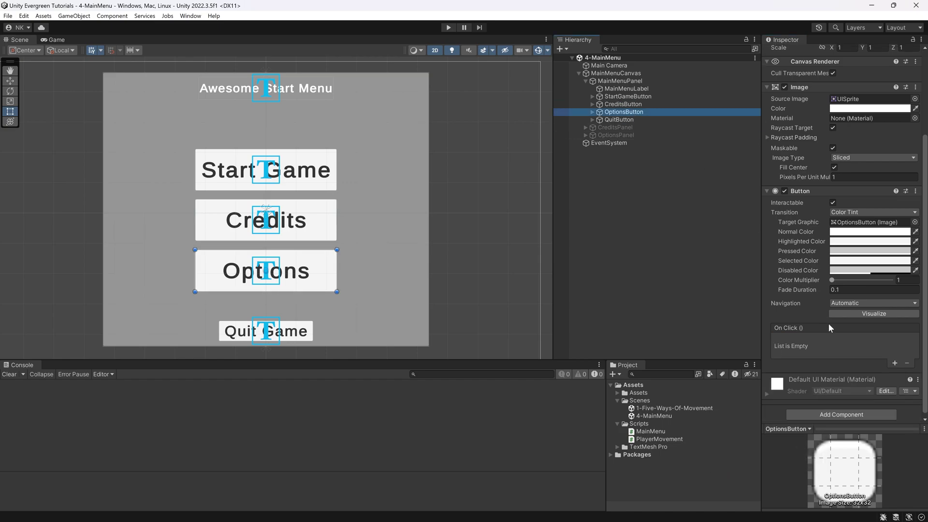
pyautogui.click(895, 363)
pyautogui.click(895, 363)
pyautogui.moveTo(620, 81); pyautogui.dragTo(800, 350)
pyautogui.click(867, 340)
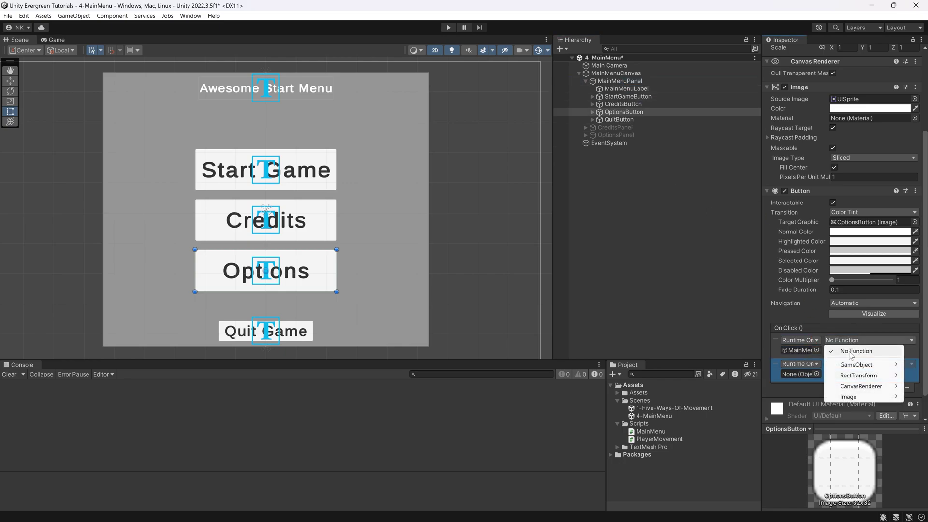
pyautogui.moveTo(835, 367)
pyautogui.click(756, 439)
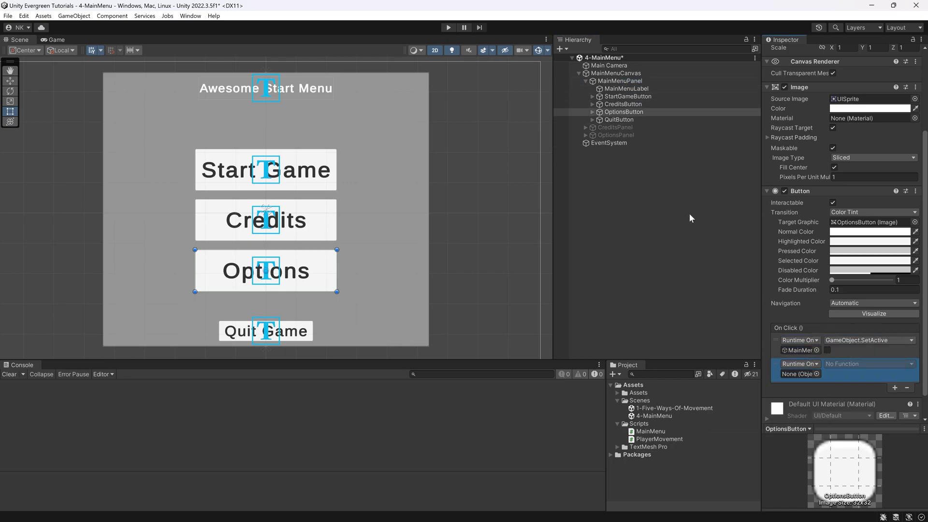
# Set OptionsButton's second On Click event to GameObject.SetActive on OptionsPanel with the value checked, and save the scene.
pyautogui.moveTo(616, 135); pyautogui.dragTo(817, 373)
pyautogui.click(847, 364)
pyautogui.moveTo(850, 385)
pyautogui.click(754, 463)
pyautogui.click(827, 374)
pyautogui.hotkey('ctrl', 's')
# Deactivate MainMenuPanel and activate OptionsPanel in the scene.
pyautogui.click(614, 127)
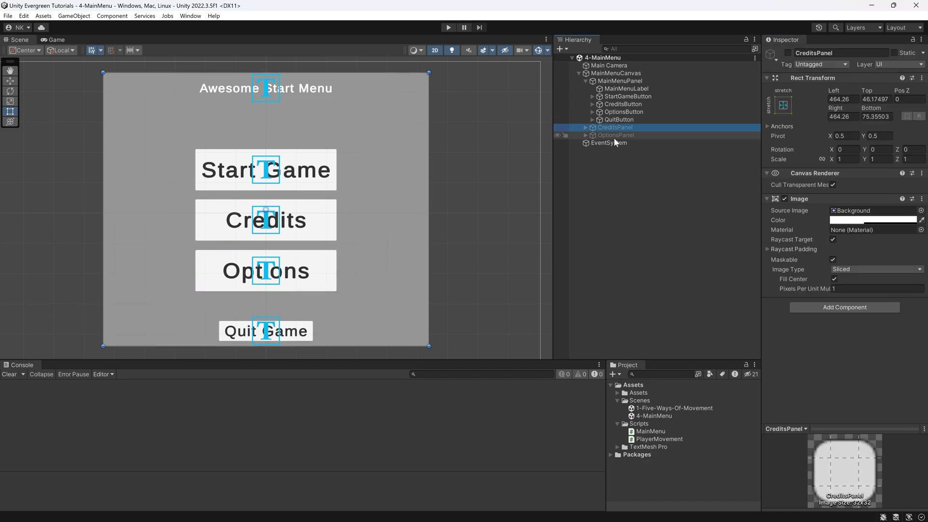
pyautogui.click(620, 81)
pyautogui.click(788, 53)
pyautogui.click(620, 135)
pyautogui.click(788, 53)
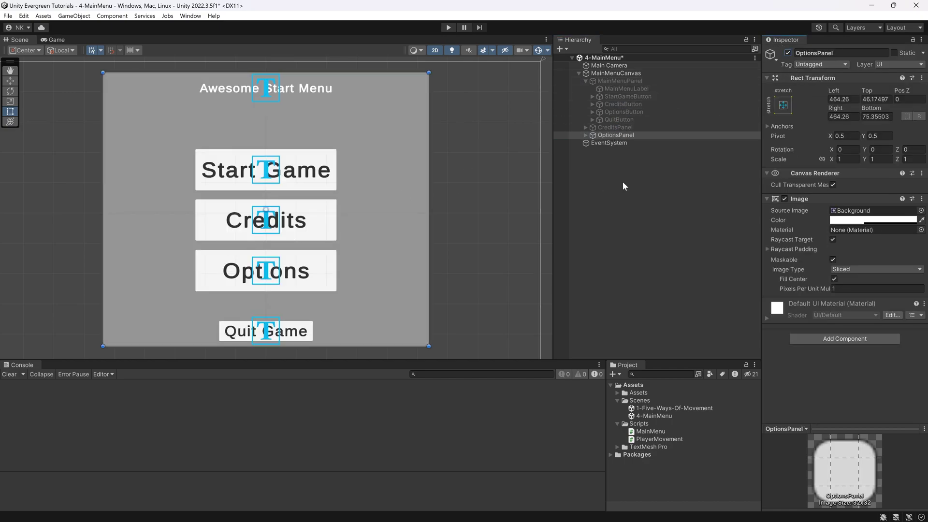
# Change the OptionsLabel text in OptionsPanel to "Awesome Options".
pyautogui.click(586, 135)
pyautogui.click(621, 142)
pyautogui.click(811, 237)
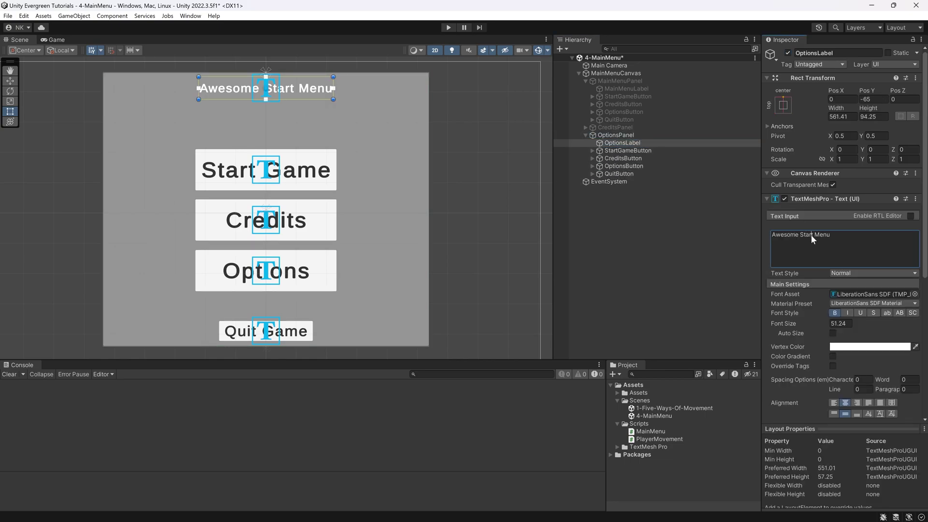
pyautogui.moveTo(799, 235); pyautogui.dragTo(830, 235)
pyautogui.write('Options')
# Delete StartGameButton, CreditsButton and OptionsButton from OptionsPanel.
pyautogui.click(624, 166)
pyautogui.keyDown('shift'); pyautogui.click(624, 151); pyautogui.keyUp('shift')
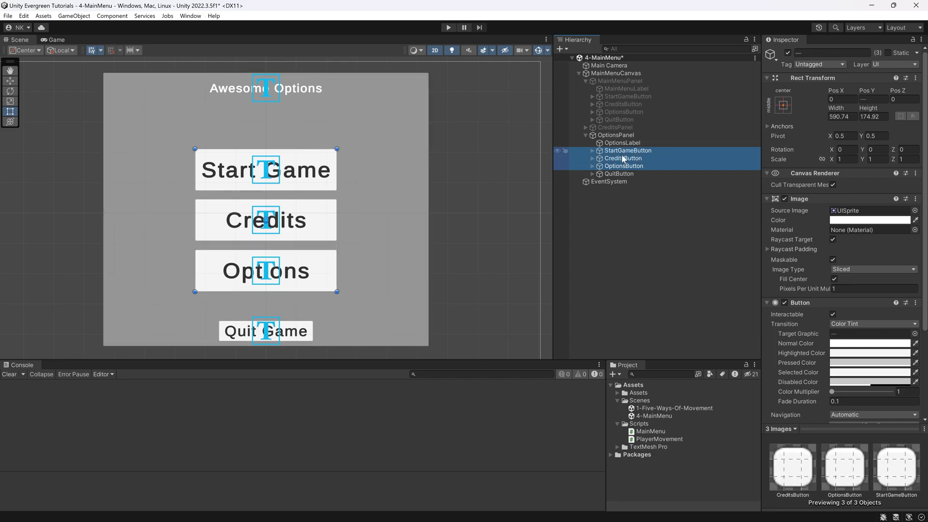
pyautogui.press('Delete')
# Add a UI Slider to OptionsPanel and enlarge it symmetrically about its center to about 897 by 68.
pyautogui.click(619, 135)
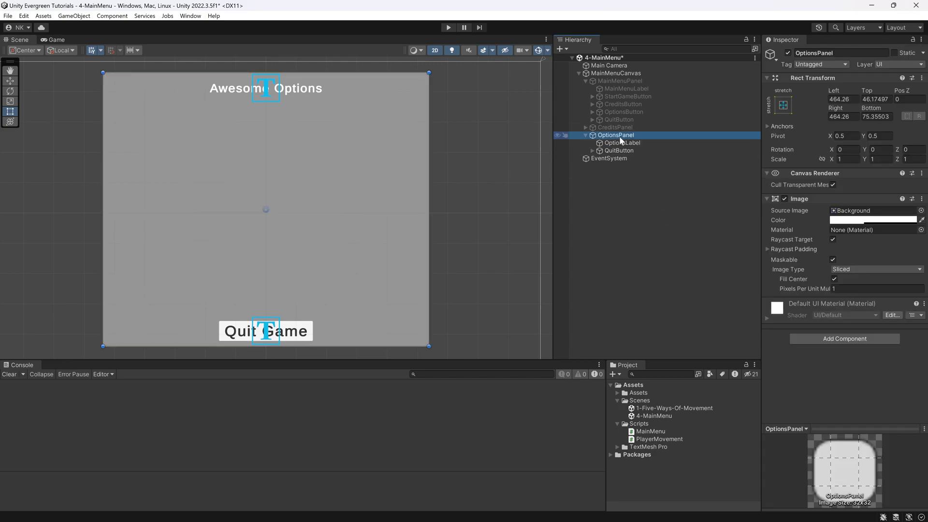
pyautogui.rightClick(620, 138)
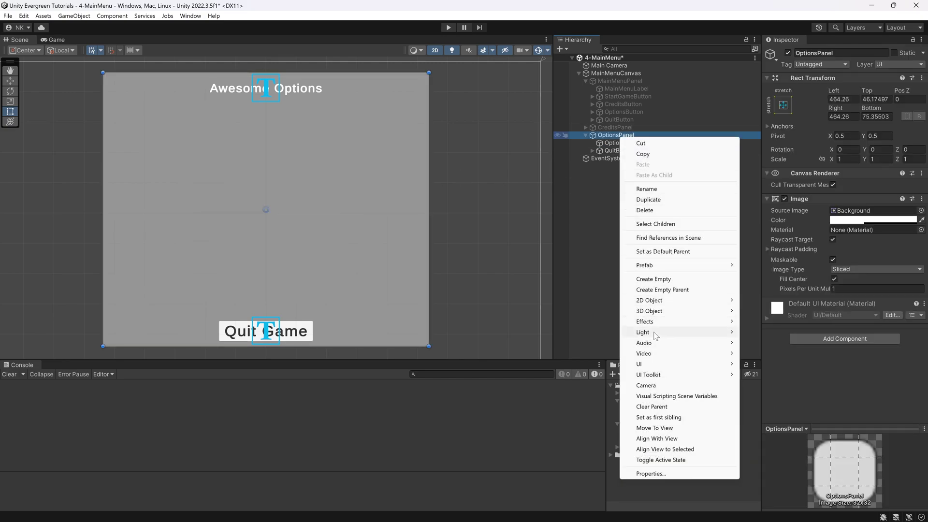
pyautogui.moveTo(657, 365)
pyautogui.click(762, 420)
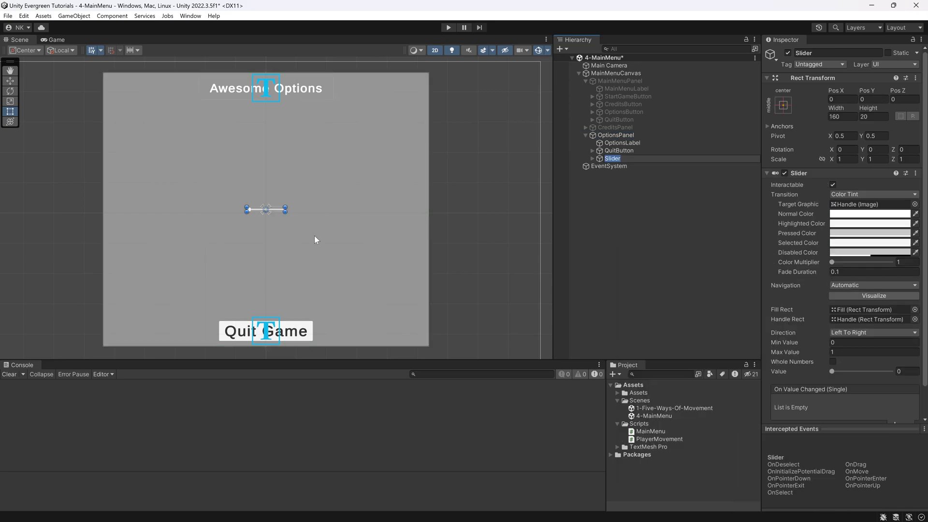
pyautogui.keyDown('alt'); pyautogui.moveTo(286, 212); pyautogui.dragTo(374, 218); pyautogui.keyUp('alt')
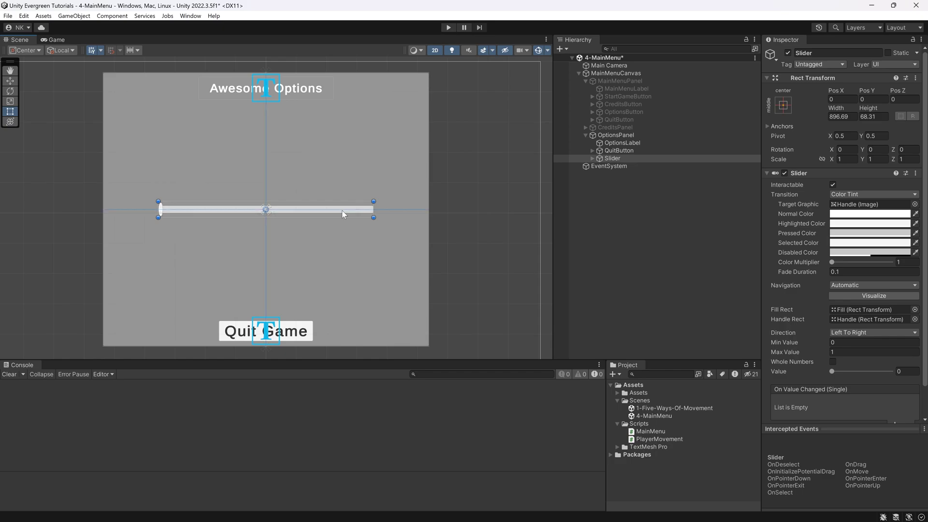
# Duplicate OptionsLabel and place the copy just above the slider, flush with the slider's left end.
pyautogui.click(289, 94)
pyautogui.hotkey('ctrl', 'd')
pyautogui.moveTo(289, 94); pyautogui.dragTo(233, 189)
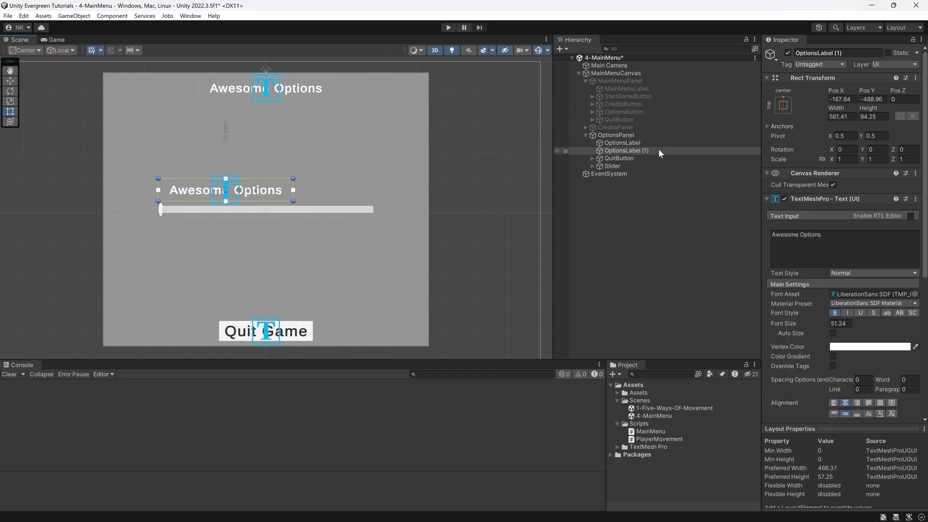
# Left-align the duplicated label and change its text to "Volume".
pyautogui.tripleClick(822, 234)
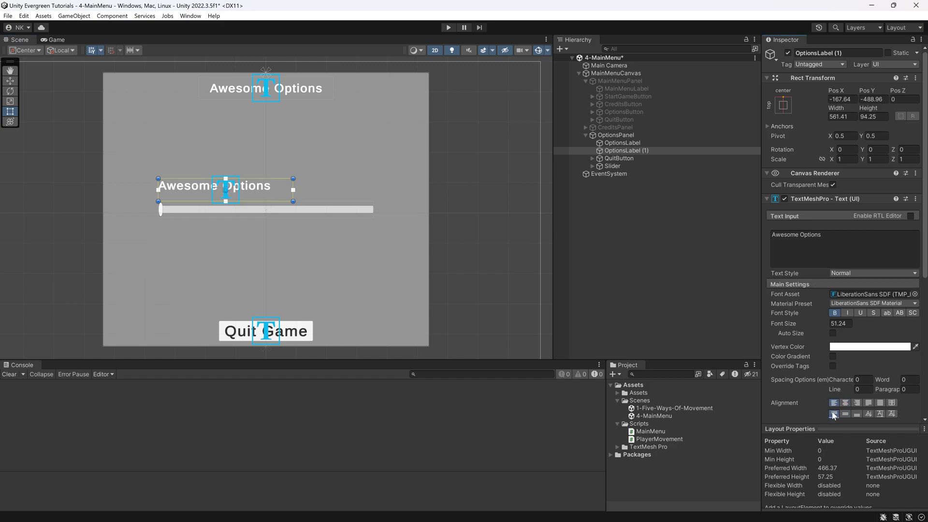
pyautogui.write('Volaum')
pyautogui.press('BackSpace')
pyautogui.press('BackSpace')
pyautogui.press('BackSpace')
pyautogui.write('ume')
# Rename the duplicated label object VolumeLabel.
pyautogui.click(626, 151)
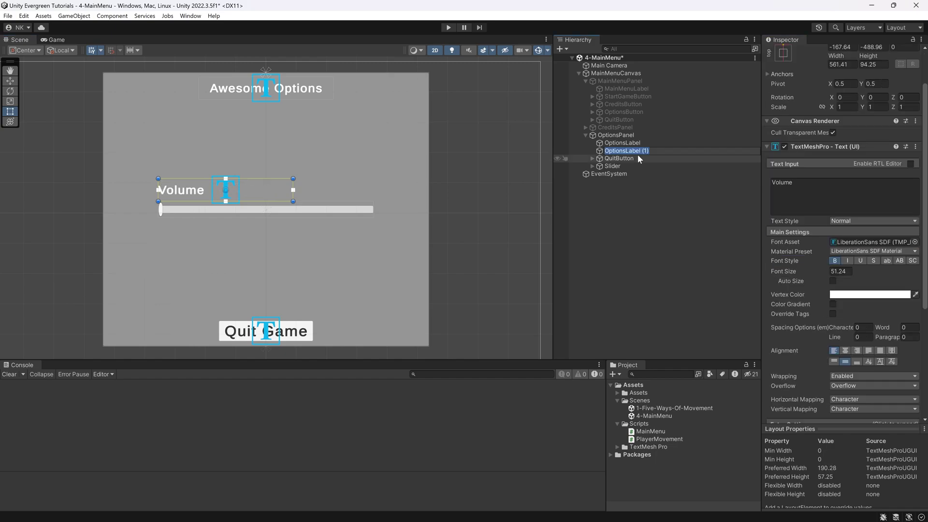
pyautogui.write('Label')
pyautogui.press('Return')
# Move the slider above QuitButton in the hierarchy, rename it VolumeSlider, and set its value to 0.25.
pyautogui.moveTo(612, 166); pyautogui.dragTo(621, 157)
pyautogui.click(621, 159)
pyautogui.write('VolumeSlider')
pyautogui.press('Return')
pyautogui.moveTo(832, 338); pyautogui.dragTo(846, 338)
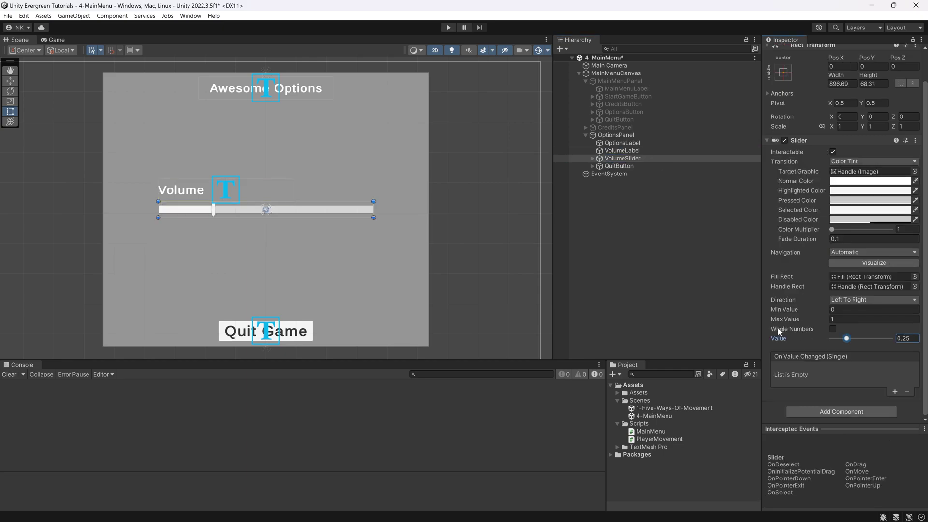
# Rename OptionsPanel's QuitButton to ReturnButton and its text object to ReturnButtonText, with the caption "Return".
pyautogui.click(616, 167)
pyautogui.click(616, 167)
pyautogui.moveTo(615, 167); pyautogui.dragTo(586, 167)
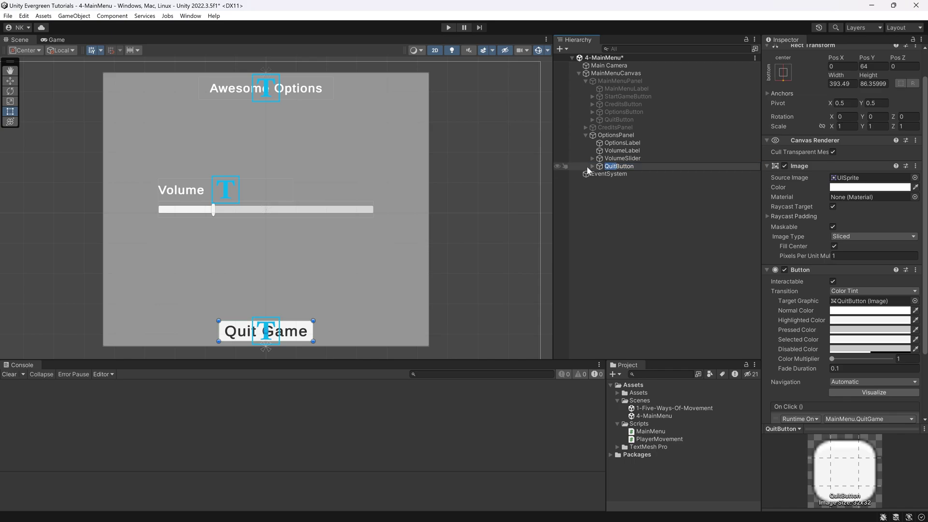
pyautogui.click(592, 165)
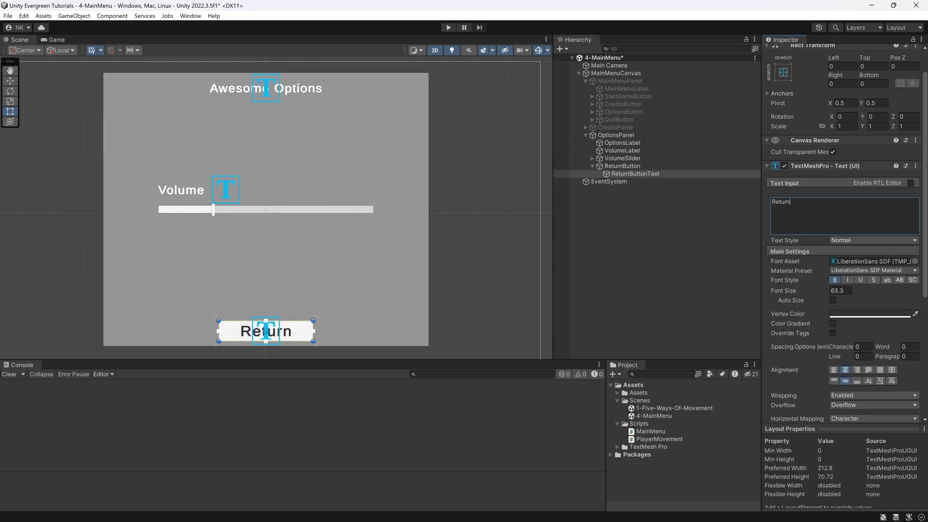
# Replace the MainMenu.QuitGame On Click event on OptionsPanel's ReturnButton with two empty events.
pyautogui.click(622, 165)
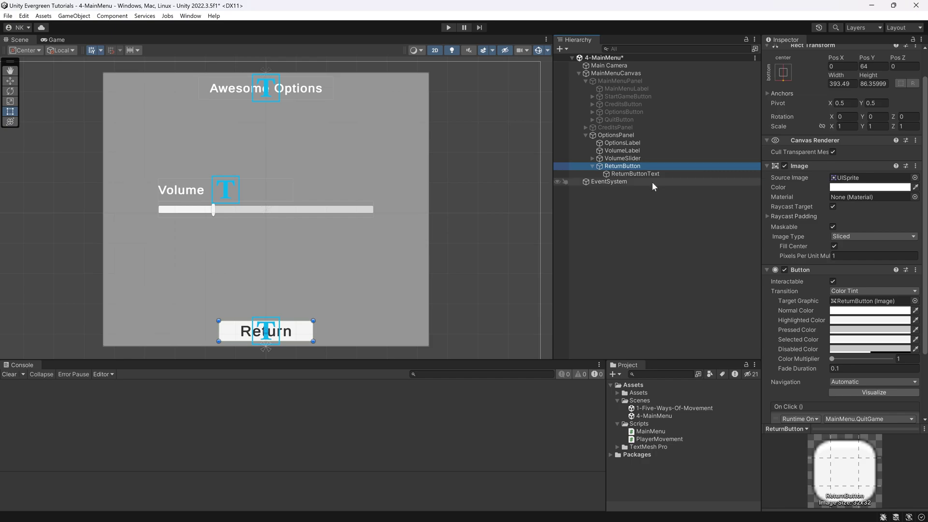
pyautogui.scroll(-3, 811, 317)
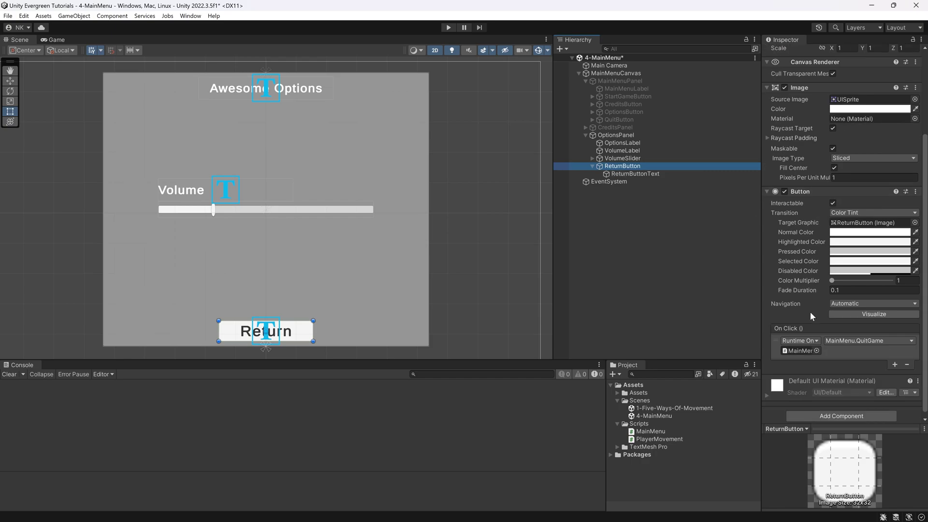
pyautogui.click(903, 364)
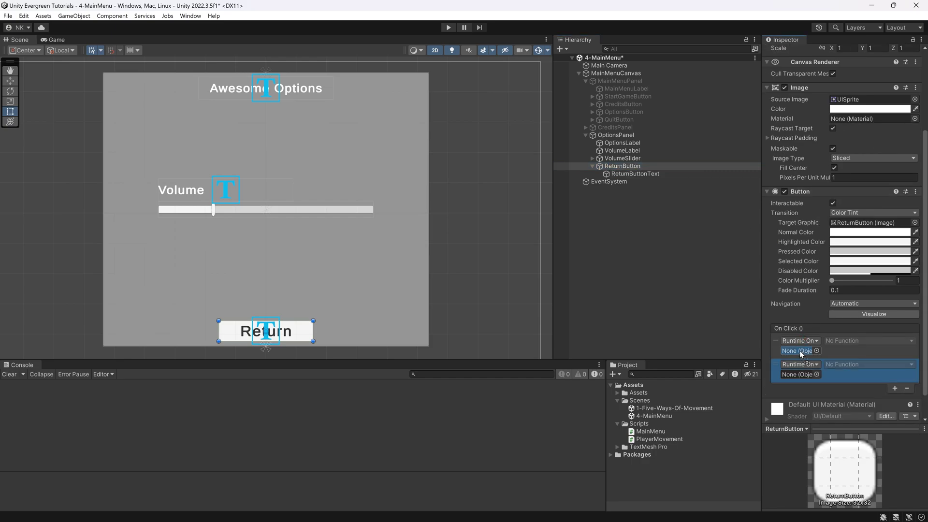
# Set the first On Click event of OptionsPanel's ReturnButton to GameObject.SetActive on OptionsPanel with the value unchecked.
pyautogui.moveTo(801, 353); pyautogui.dragTo(801, 353)
pyautogui.click(846, 340)
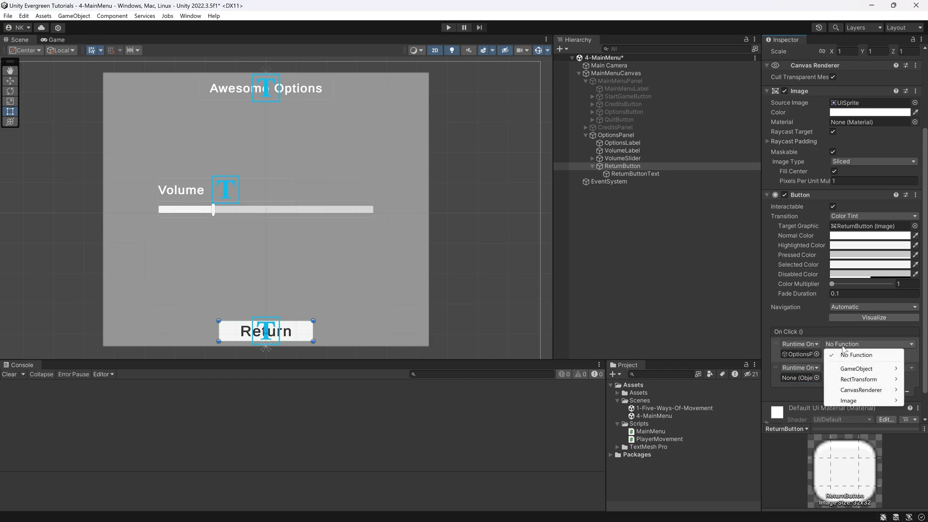
pyautogui.moveTo(856, 369)
pyautogui.click(792, 443)
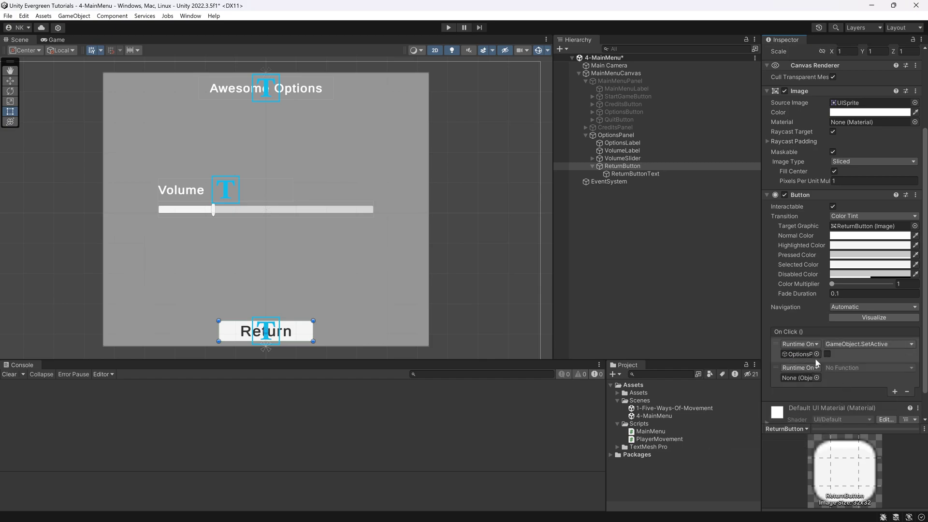
# Set the second On Click event of OptionsPanel's ReturnButton to GameObject.SetActive on MainMenuPanel with the value checked, and save the scene.
pyautogui.moveTo(620, 81); pyautogui.dragTo(800, 377)
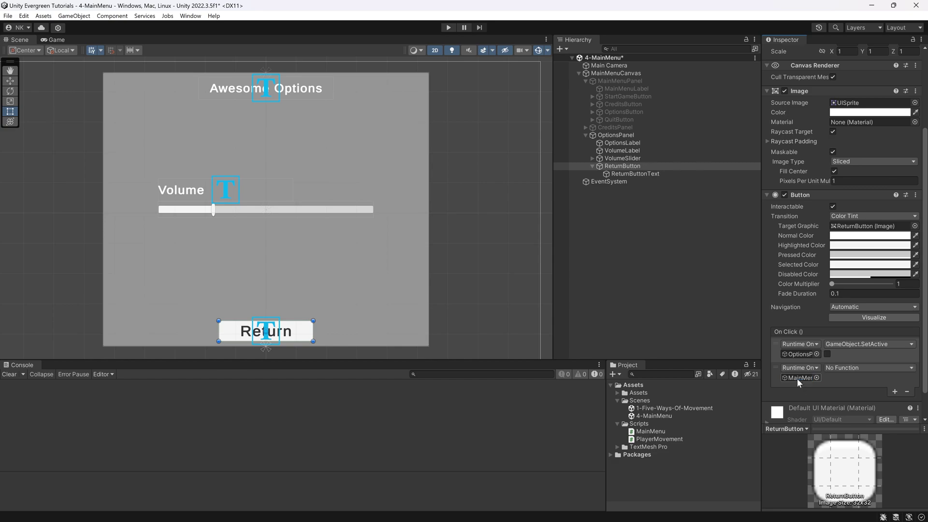
pyautogui.click(846, 368)
pyautogui.moveTo(856, 392)
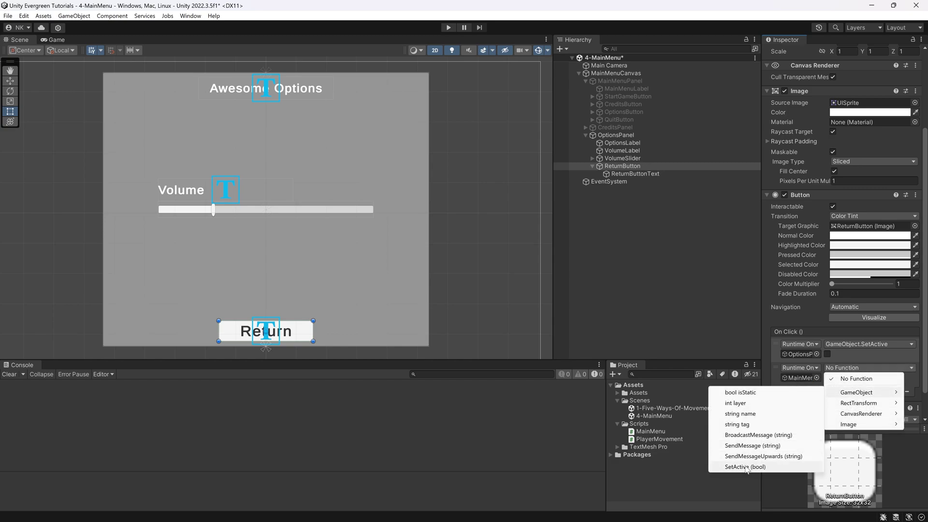
pyautogui.click(758, 466)
pyautogui.hotkey('ctrl', 's')
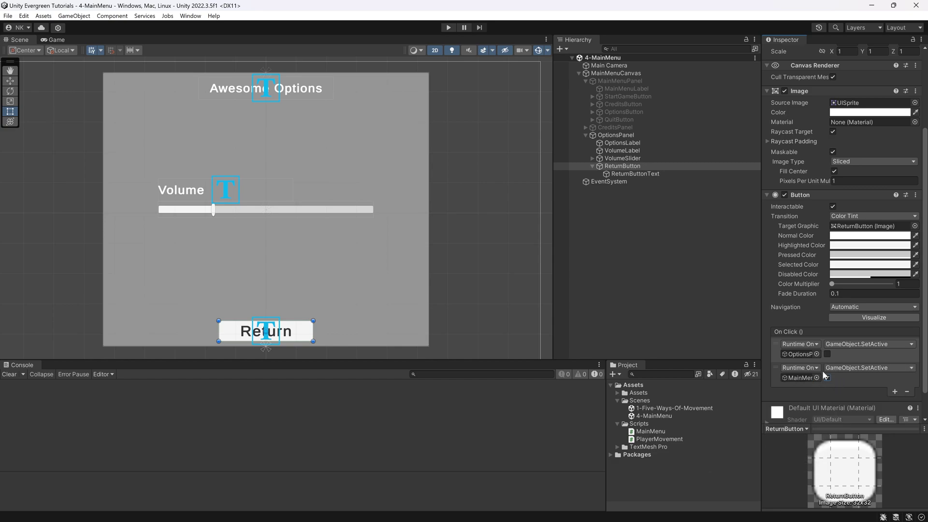
# Collapse and deactivate OptionsPanel, and reactivate MainMenuPanel as the visible panel.
pyautogui.click(592, 166)
pyautogui.click(621, 158)
pyautogui.click(633, 233)
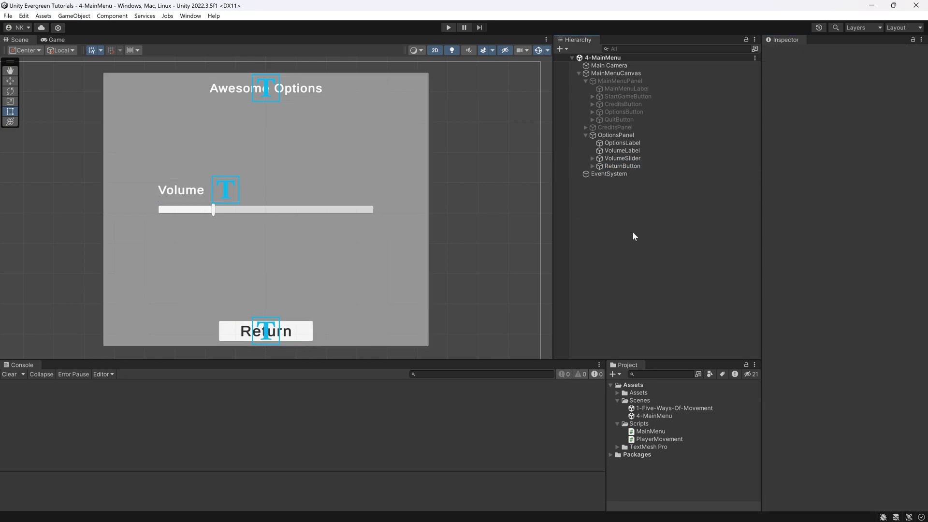
pyautogui.click(625, 135)
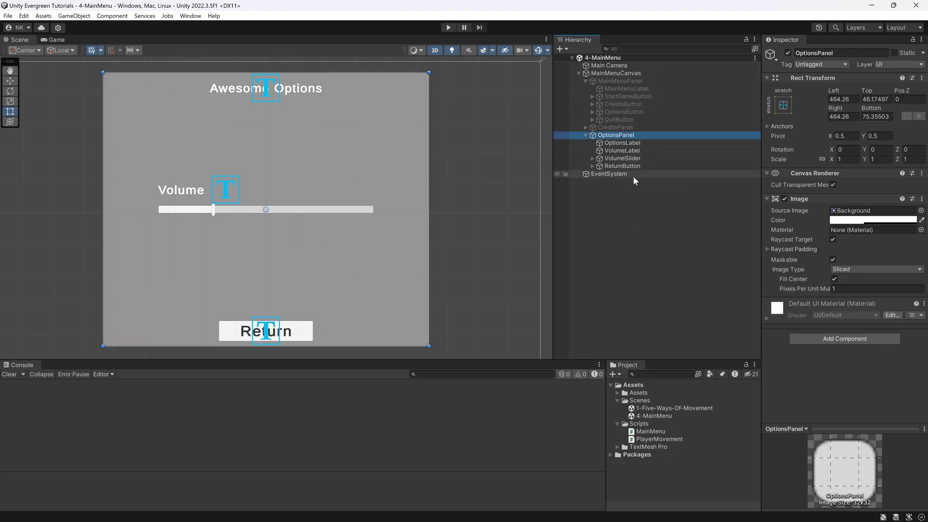
pyautogui.press('Left')
pyautogui.click(788, 52)
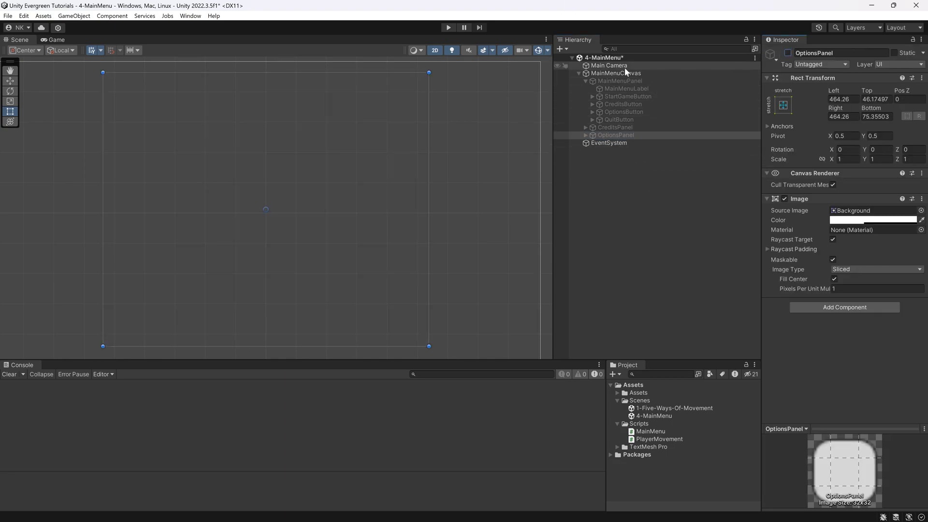
pyautogui.click(619, 82)
pyautogui.click(788, 52)
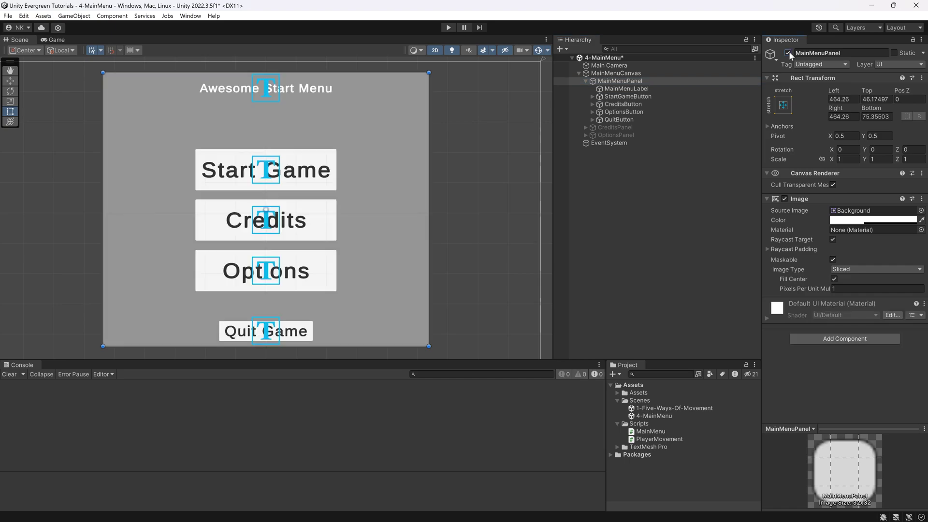
pyautogui.click(630, 172)
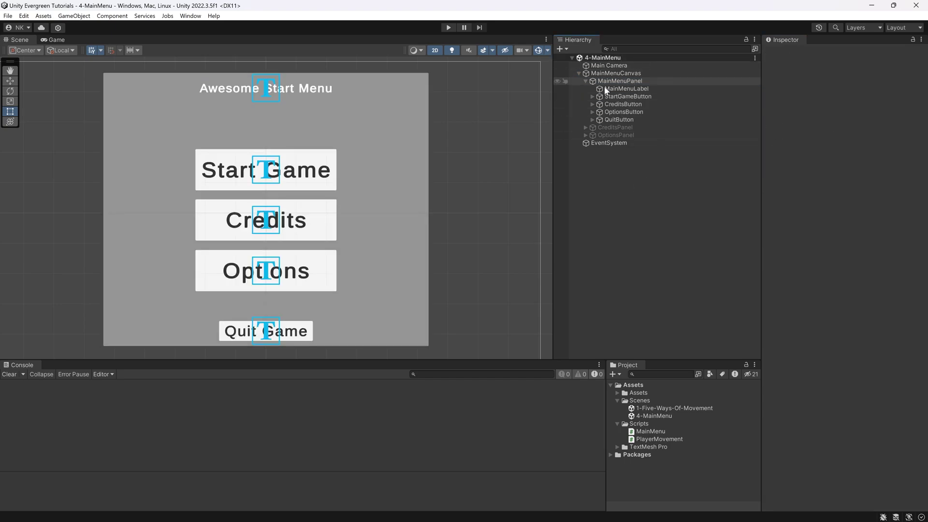
# Run the scene with the Game view gizmos hidden, and test opening the Credits panel and returning to the main menu.
pyautogui.click(448, 27)
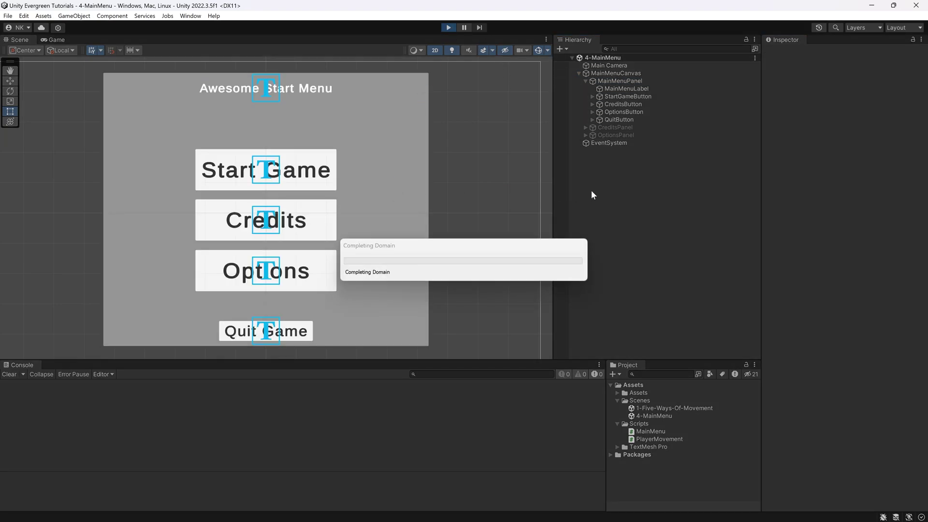
pyautogui.click(307, 209)
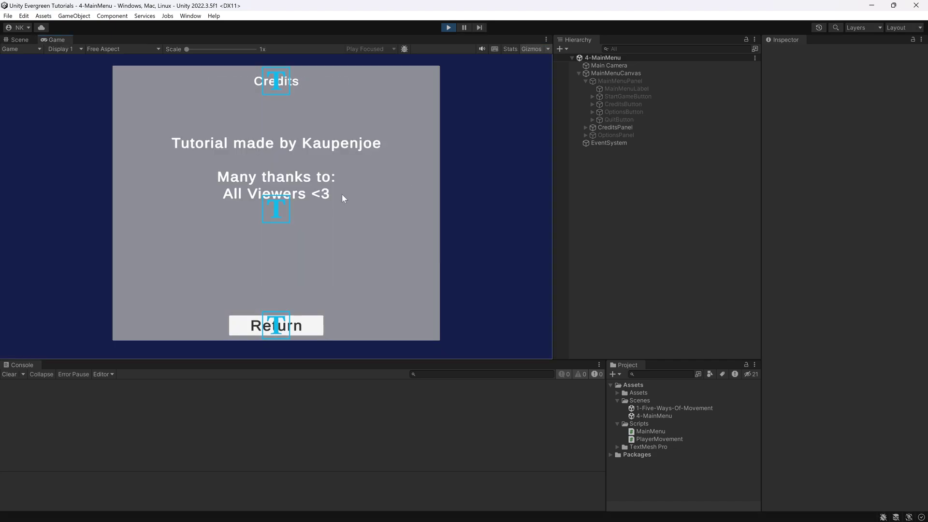
pyautogui.click(531, 49)
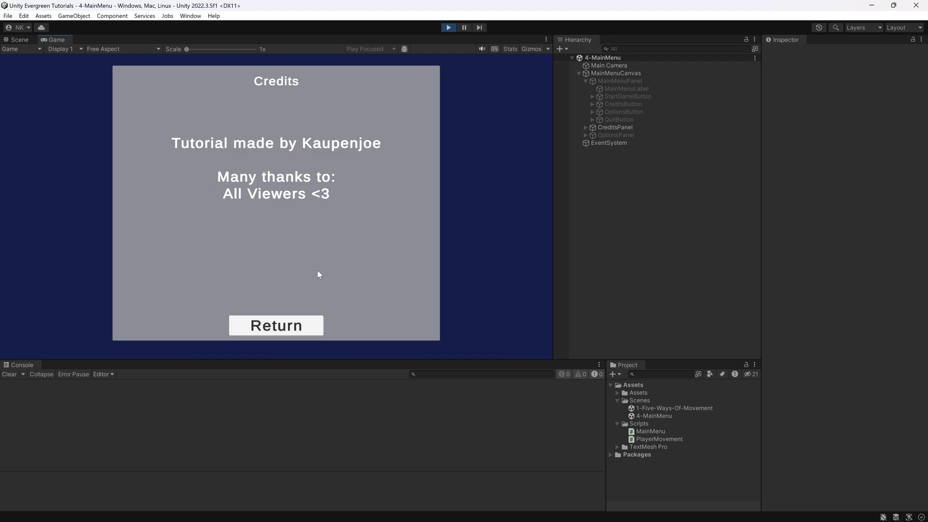
pyautogui.click(265, 325)
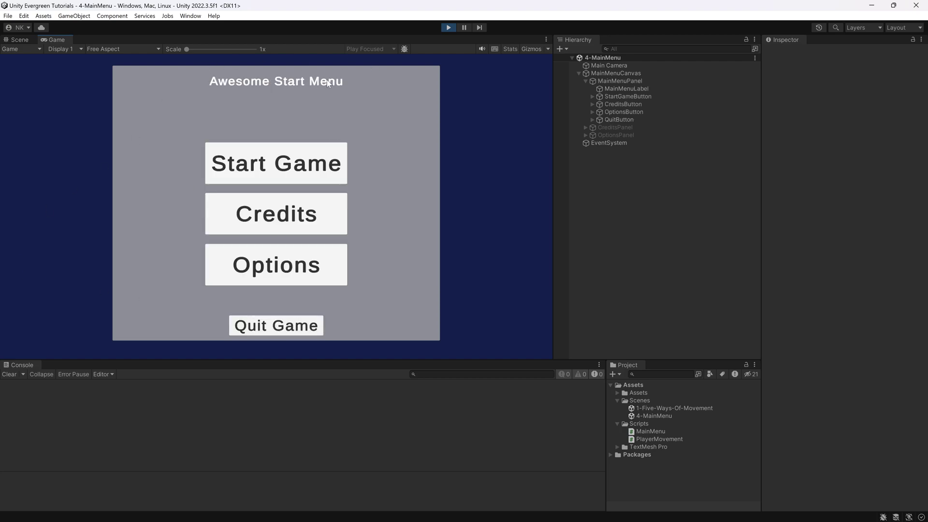
# Test the Options panel by raising the volume slider to about three quarters, returning to the main menu, and reopening and leaving the panel.
pyautogui.click(264, 272)
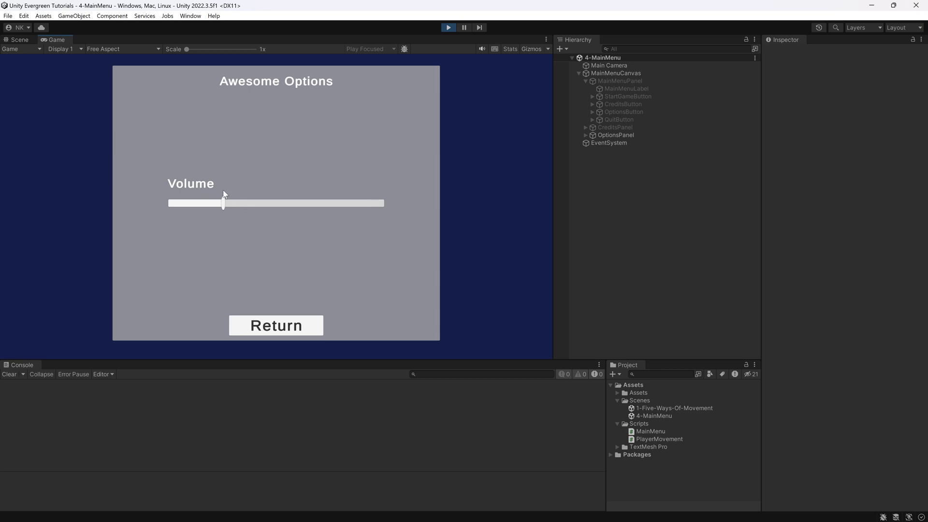
pyautogui.moveTo(238, 204); pyautogui.dragTo(326, 202)
pyautogui.click(283, 326)
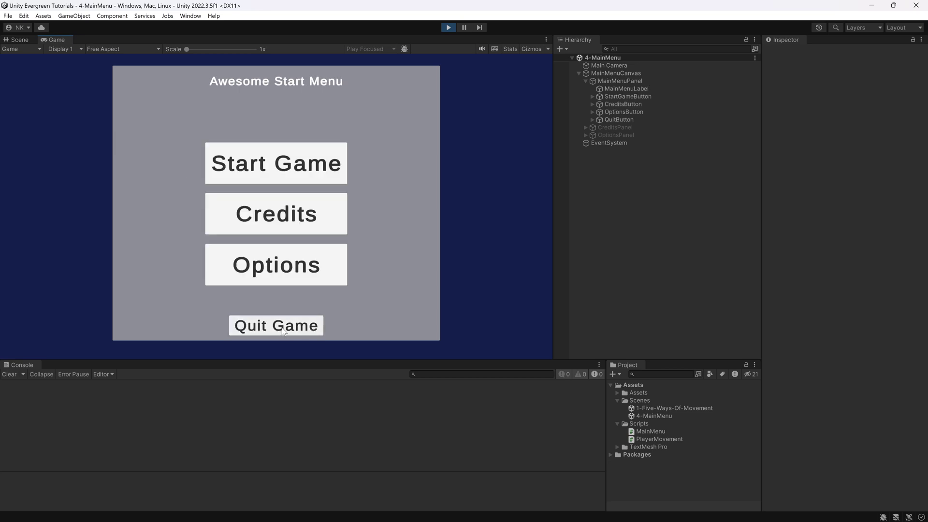
pyautogui.click(277, 268)
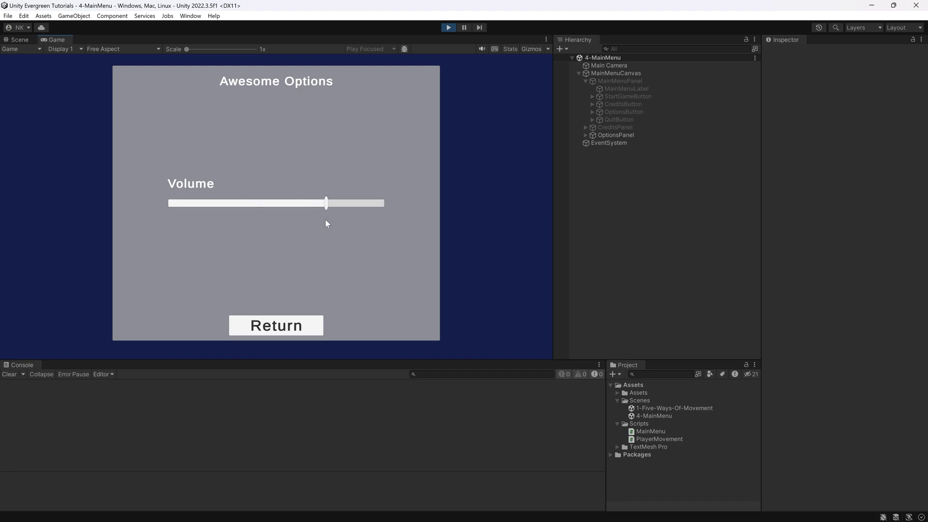
pyautogui.click(281, 327)
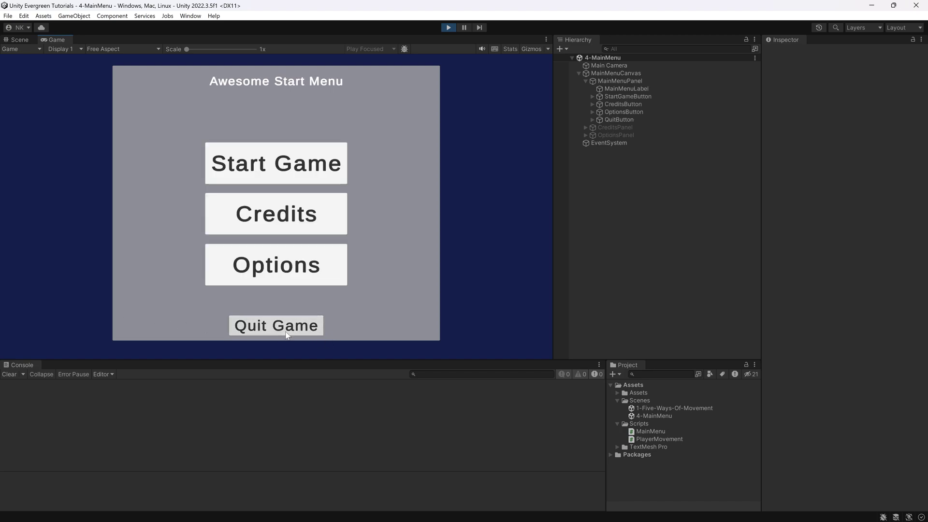
# Test Start Game by loading the game scene and moving the player in all four directions, and exit play mode.
pyautogui.click(271, 169)
pyautogui.press('d')
pyautogui.press('d')
pyautogui.press('w')
pyautogui.press('a')
pyautogui.press('a')
pyautogui.press('s')
pyautogui.press('a')
pyautogui.hotkey('ctrl', 'p')
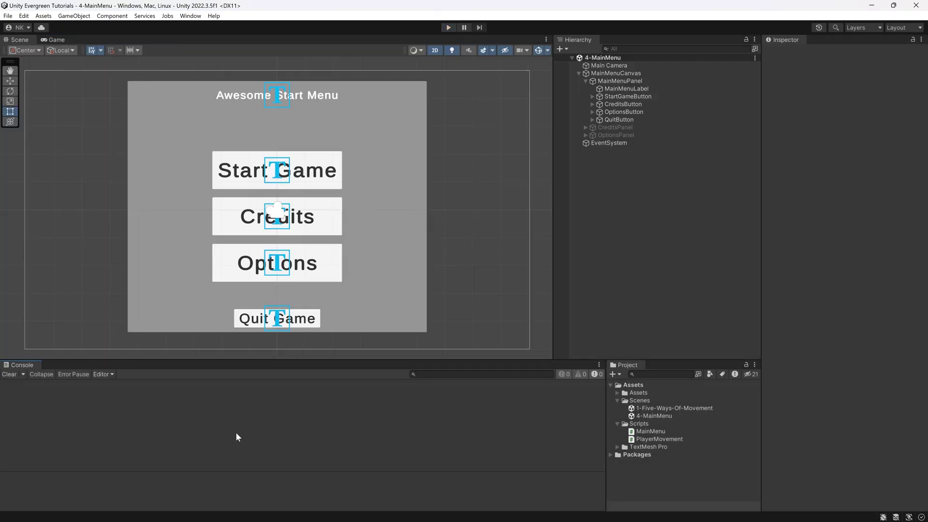